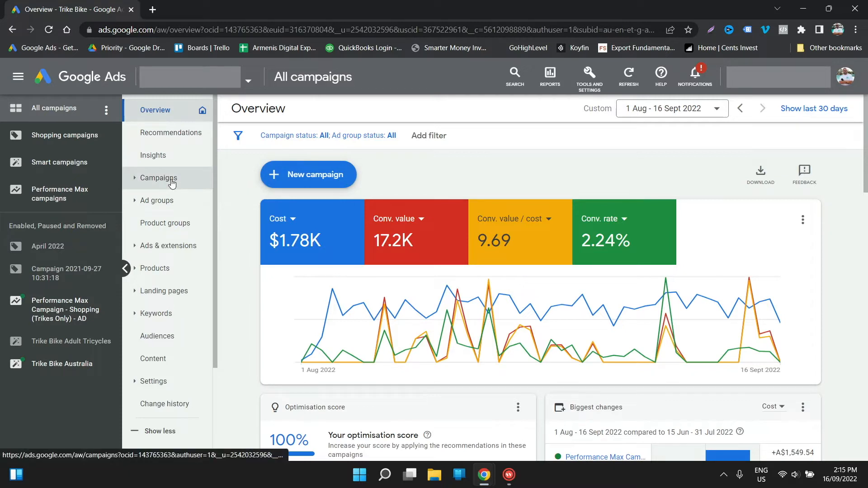
# Start a new campaign without a goal's guidance and choose Performance Max as the campaign type.
pyautogui.click(299, 175)
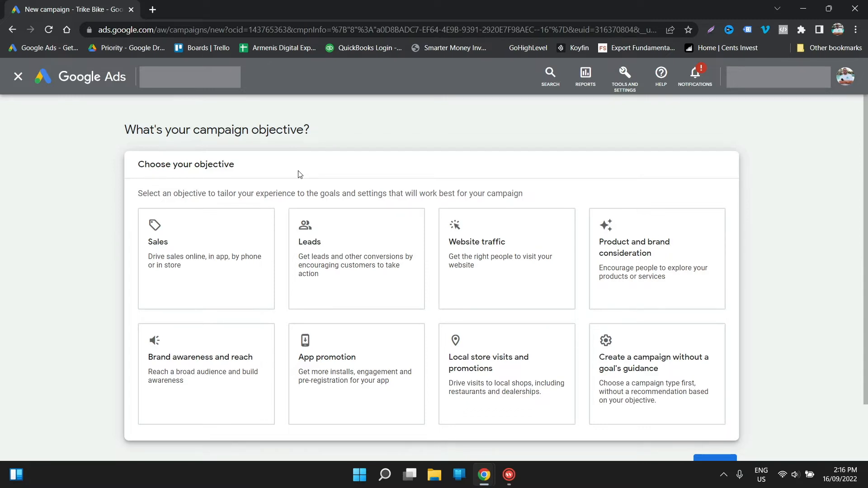
pyautogui.click(682, 396)
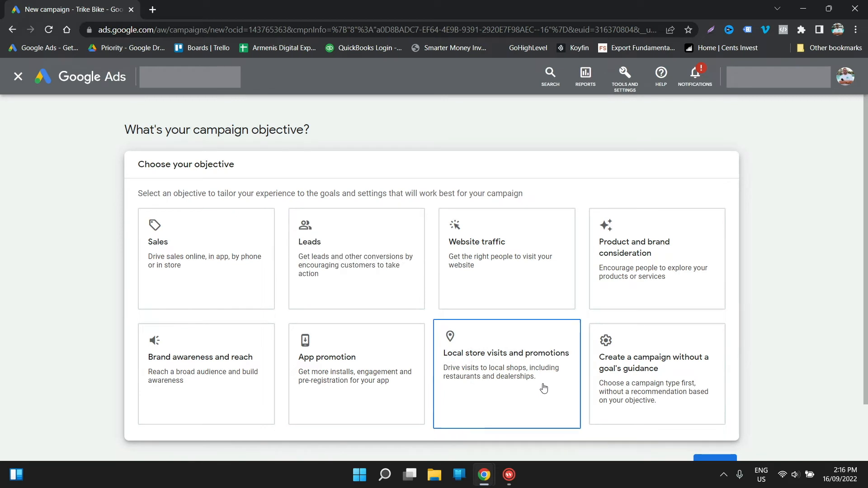
pyautogui.click(653, 386)
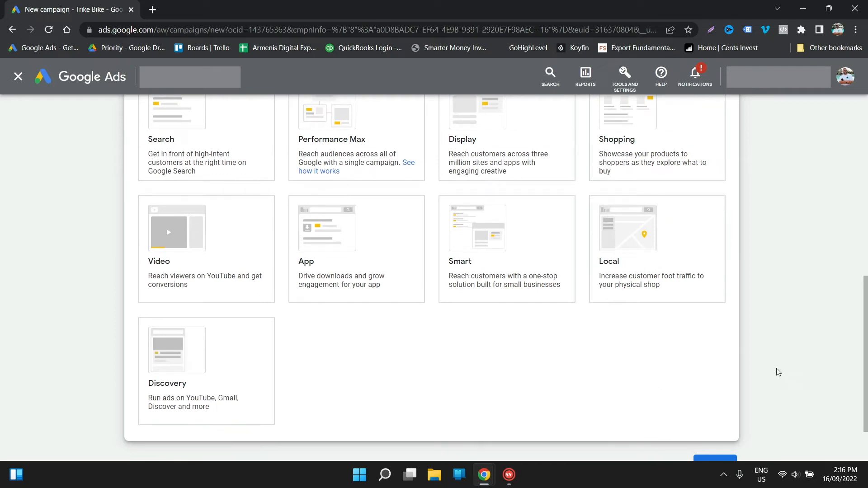
pyautogui.scroll(1, 775, 371)
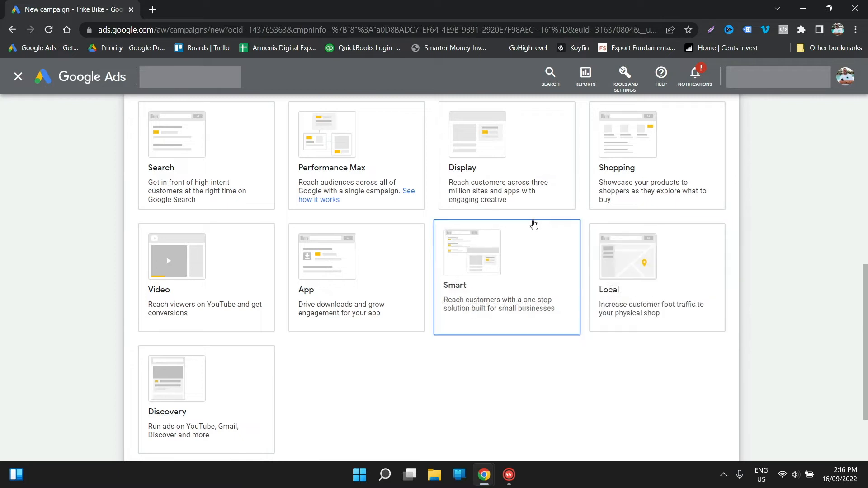
pyautogui.click(381, 150)
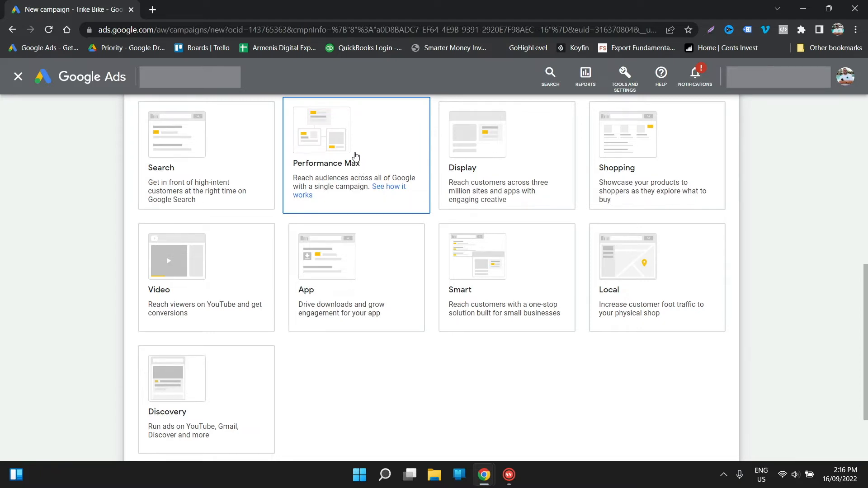
pyautogui.click(355, 155)
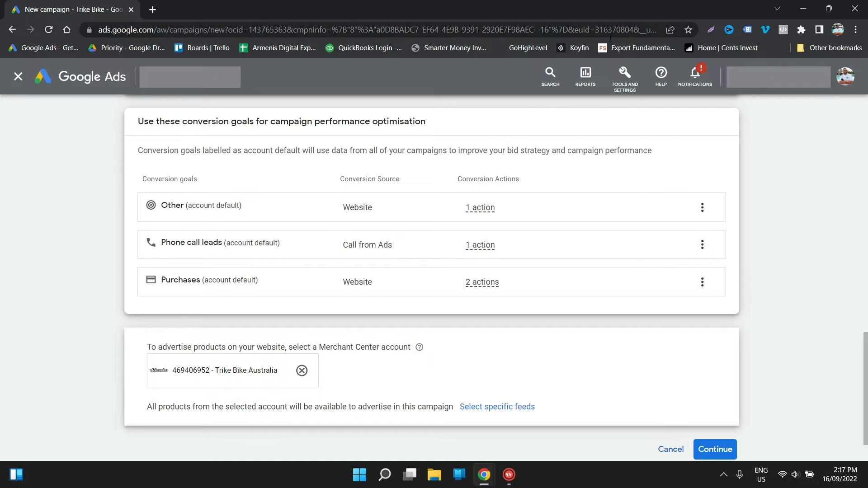
pyautogui.click(625, 76)
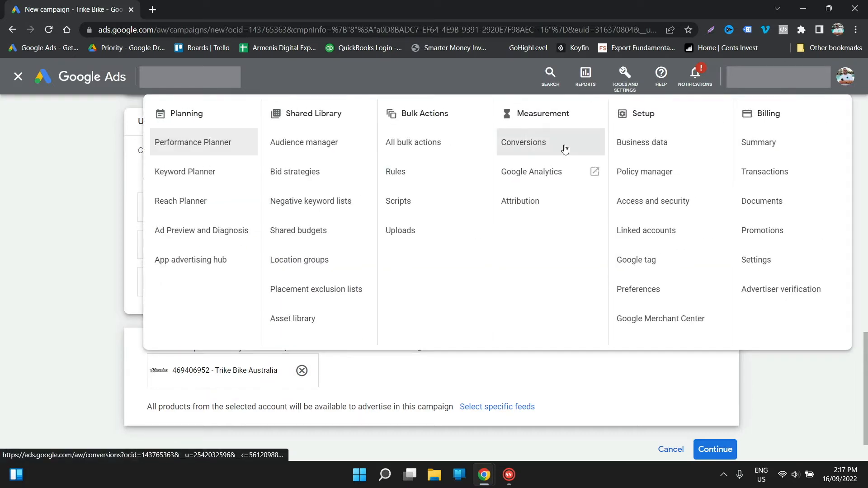
pyautogui.click(73, 166)
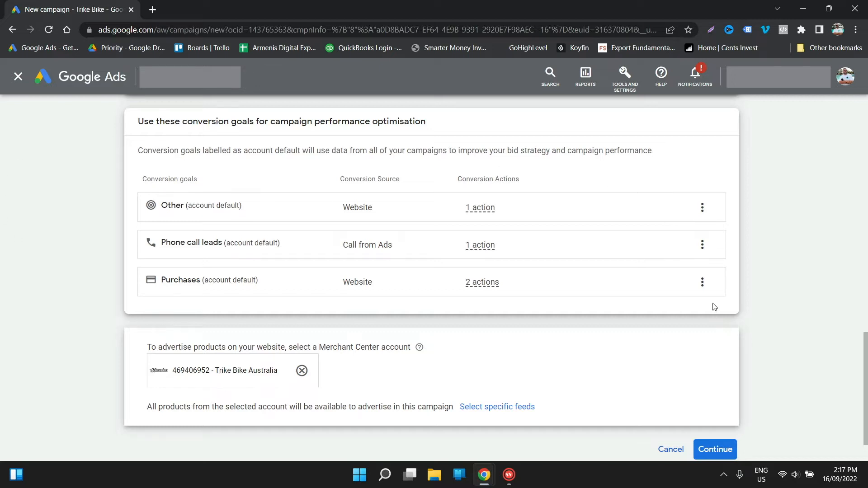
# Remove the Other and Phone call leads conversion goals from the campaign, keeping only Purchases.
pyautogui.click(703, 247)
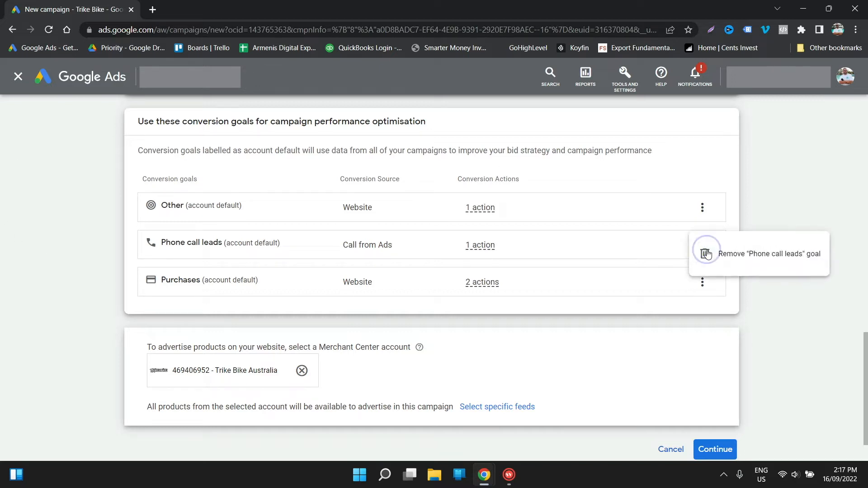
pyautogui.click(702, 207)
pyautogui.click(730, 225)
pyautogui.click(551, 295)
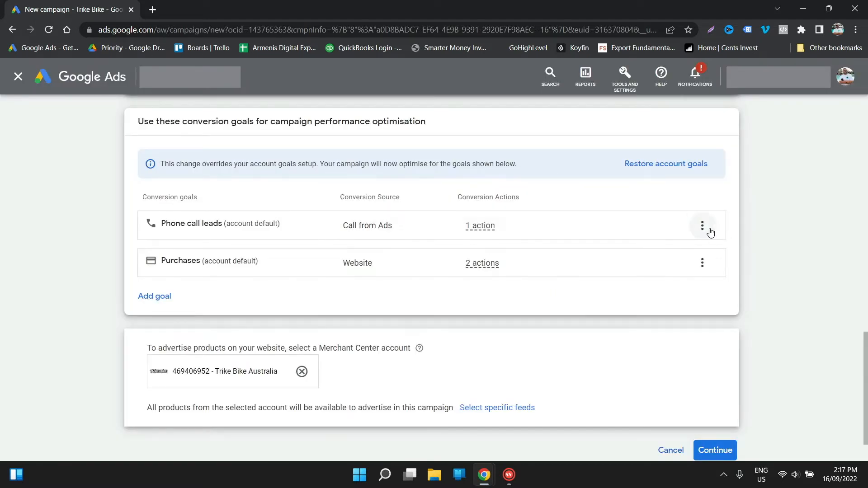
pyautogui.click(703, 226)
pyautogui.click(724, 237)
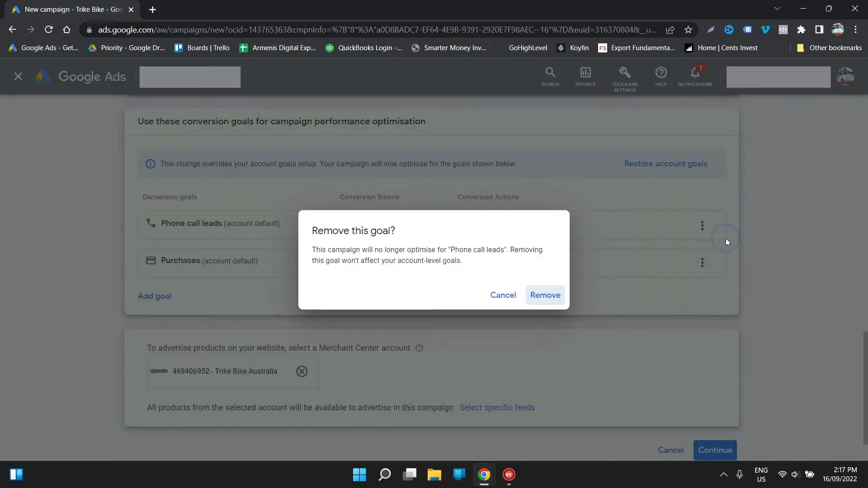
pyautogui.click(558, 297)
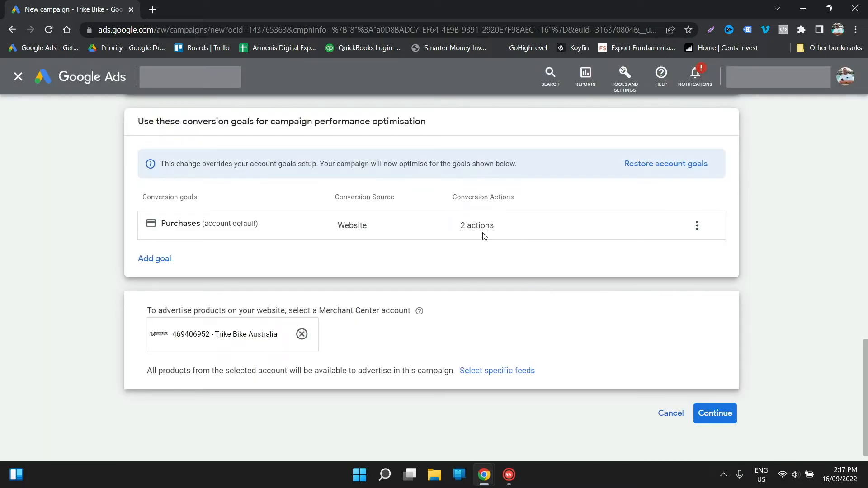
# Review the details of the conversion actions behind the Purchases goal, including the active action and its value type.
pyautogui.moveTo(479, 226)
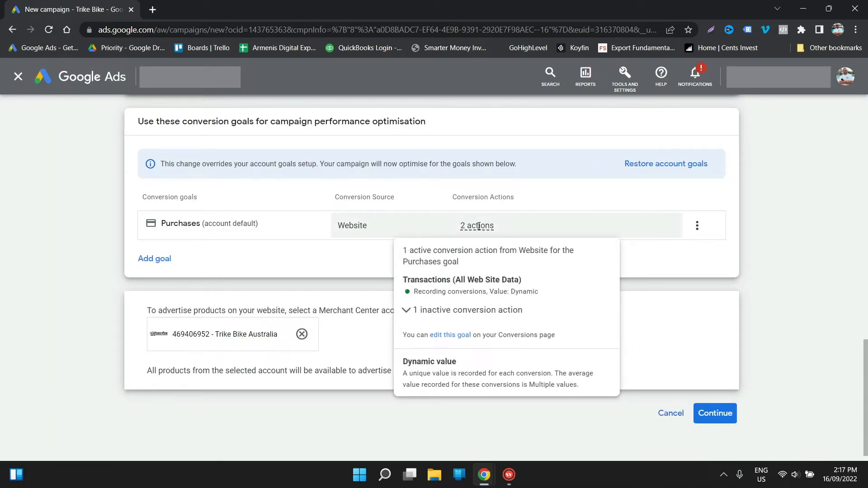
pyautogui.tripleClick(482, 278)
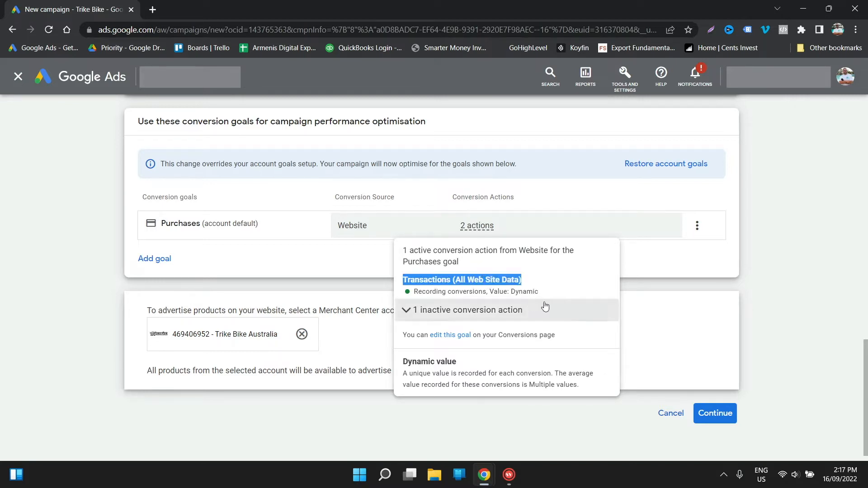
pyautogui.doubleClick(532, 293)
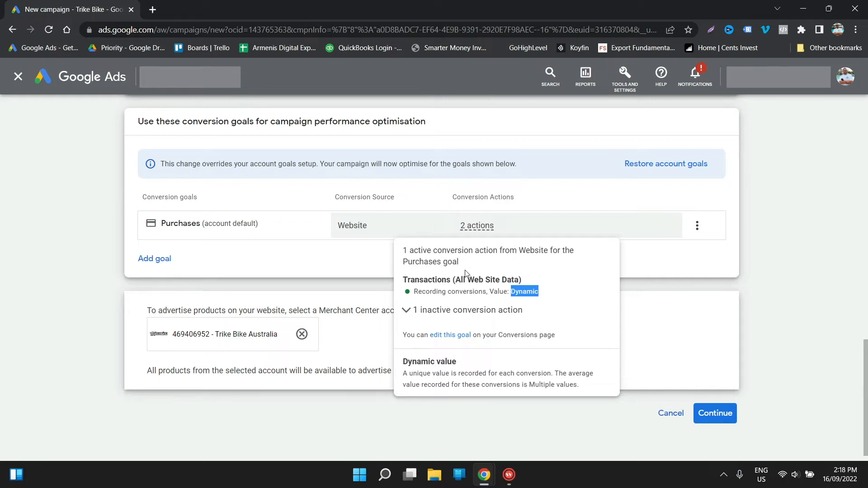
pyautogui.click(78, 329)
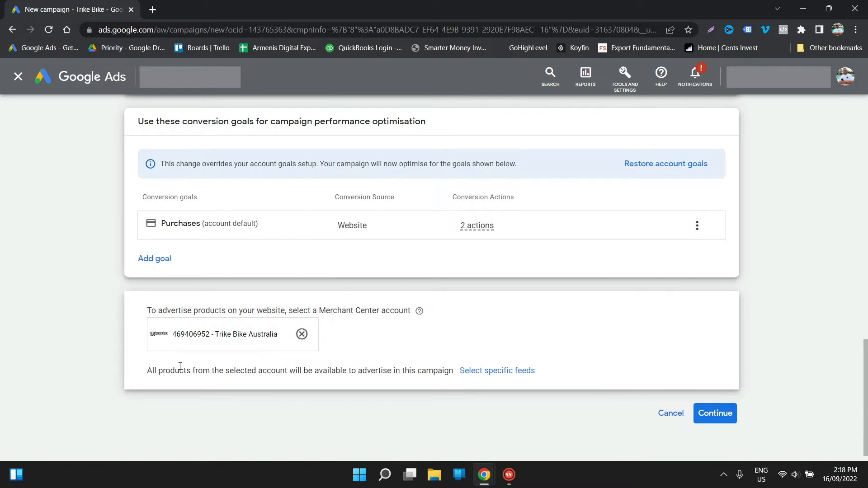
# Restrict the campaign's products to specific Merchant Center feeds, selected by the feed label AU, and continue to the campaign name.
pyautogui.click(482, 374)
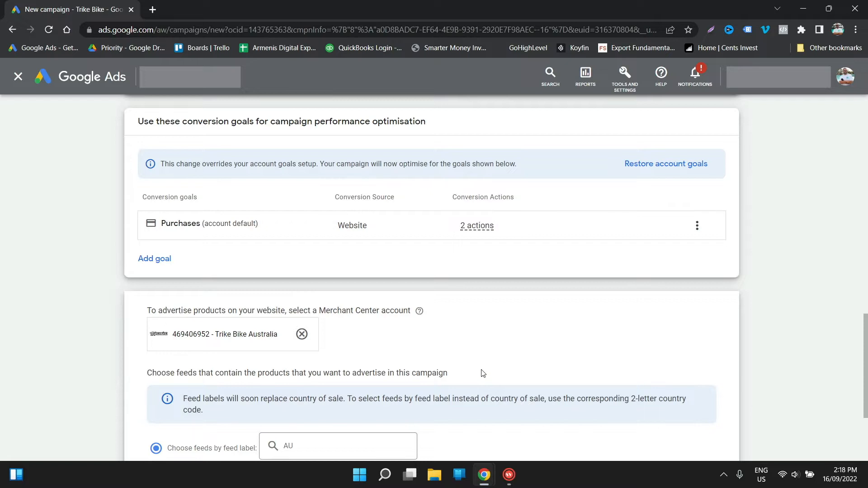
pyautogui.scroll(-2, 481, 373)
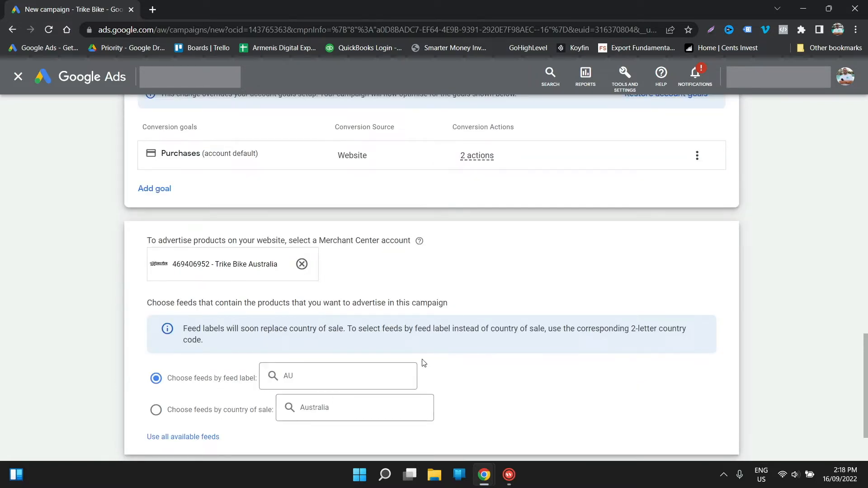
pyautogui.scroll(1, 422, 360)
pyautogui.scroll(-2, 424, 363)
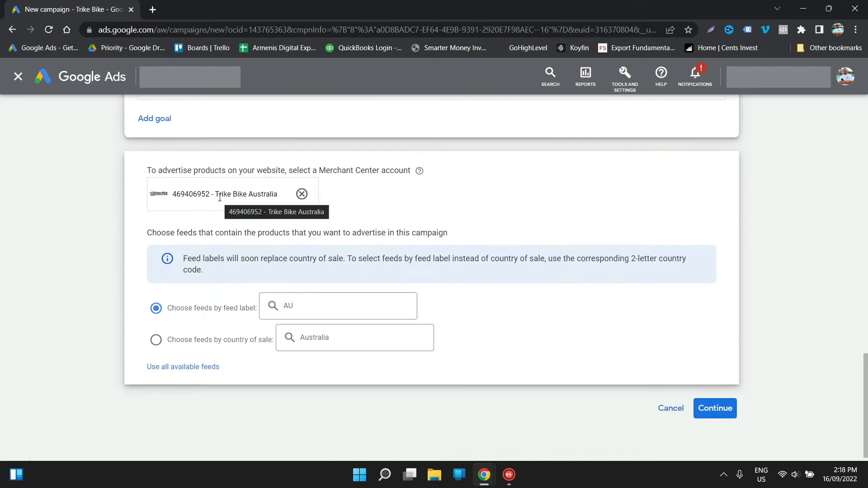
pyautogui.click(724, 410)
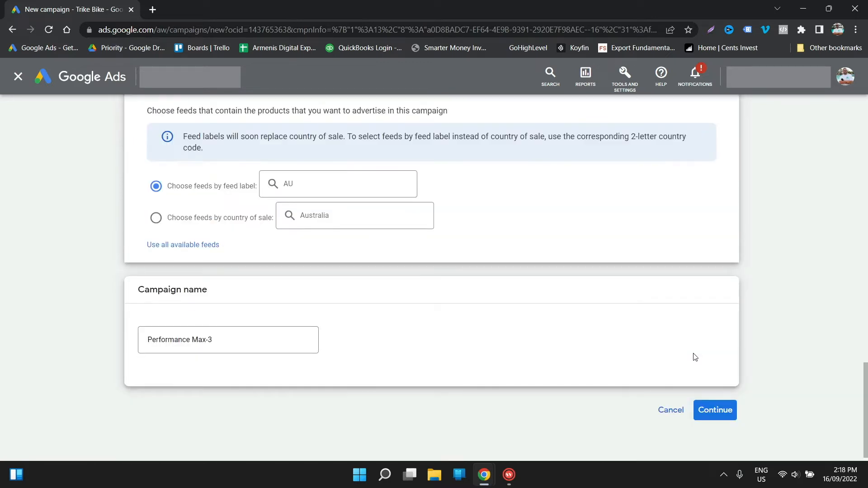
# Name the campaign "Tricycle - Performance Max Campaign" and continue to the budget and bidding settings.
pyautogui.click(202, 341)
pyautogui.hotkey('ctrl', 'a')
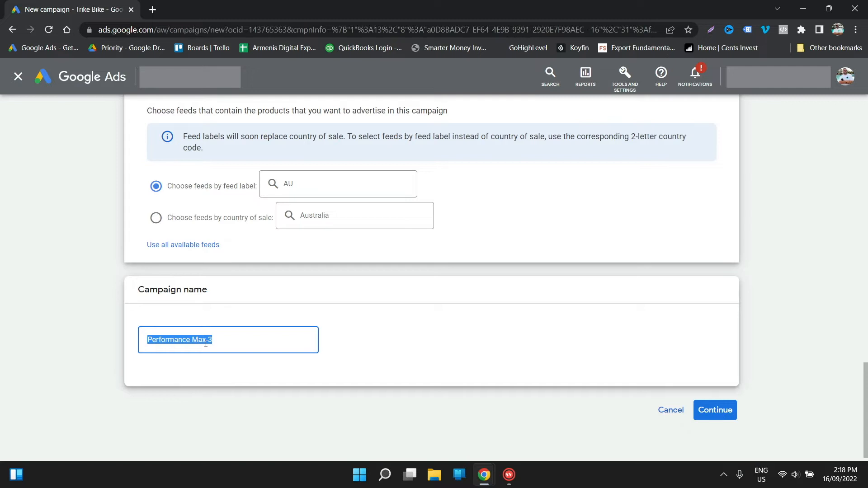
pyautogui.write('Perf')
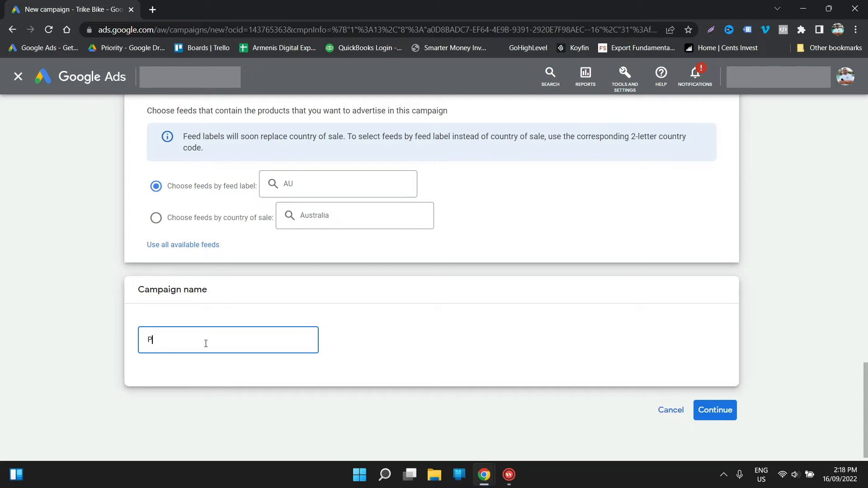
pyautogui.press('BackSpace')
pyautogui.press('BackSpace')
pyautogui.write('rform')
pyautogui.press('BackSpace')
pyautogui.press('BackSpace')
pyautogui.write('rmance Max-Campaign')
pyautogui.click(147, 339)
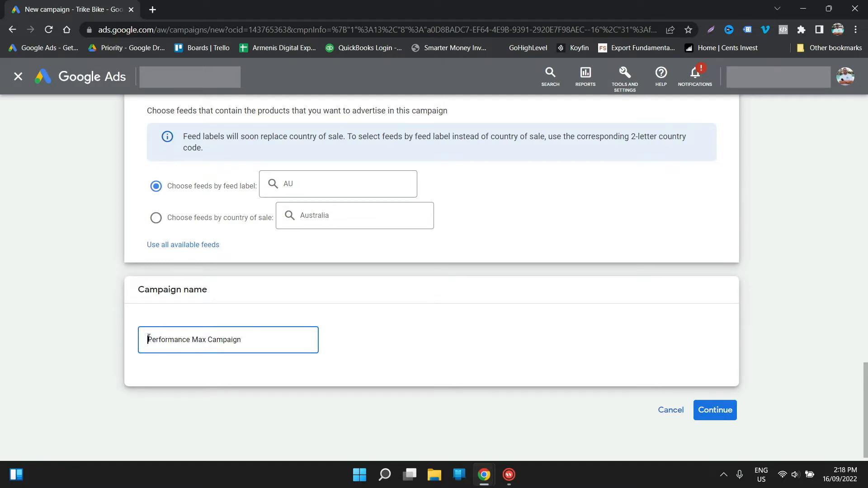
pyautogui.write('T')
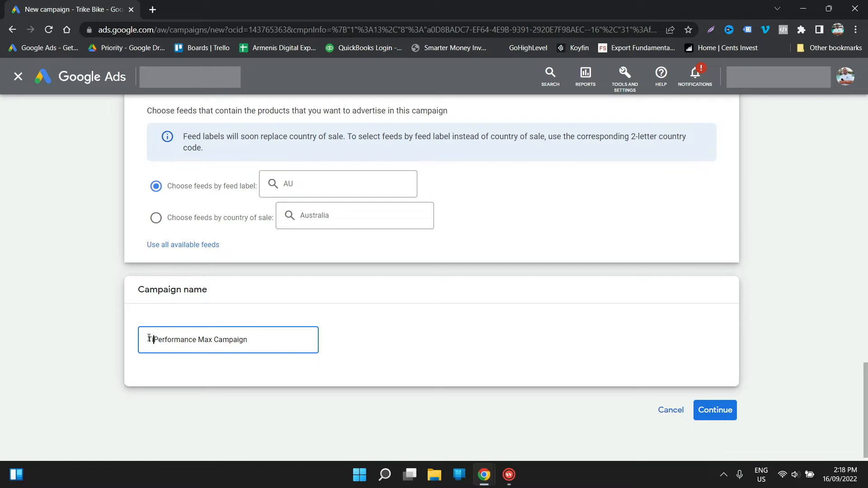
pyautogui.write('ricycle ')
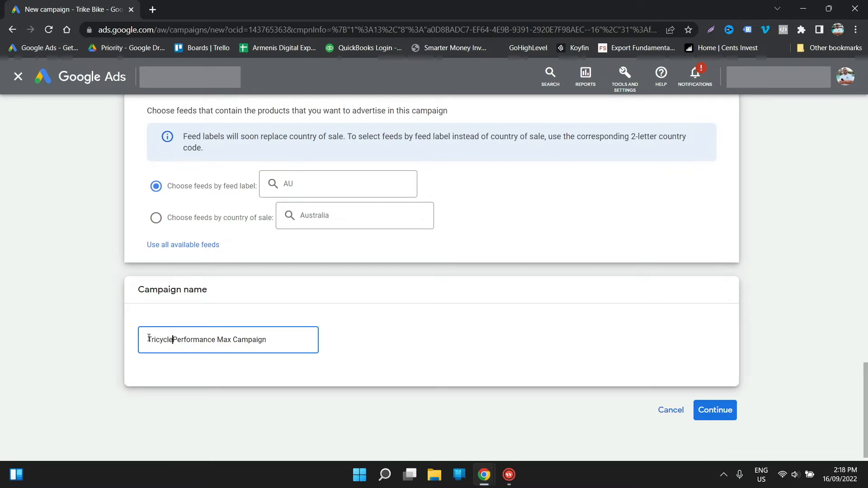
pyautogui.write('-')
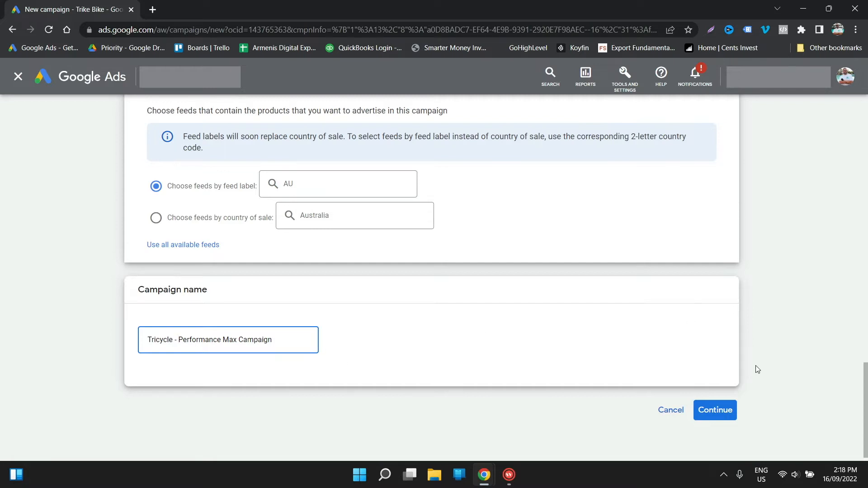
pyautogui.click(721, 409)
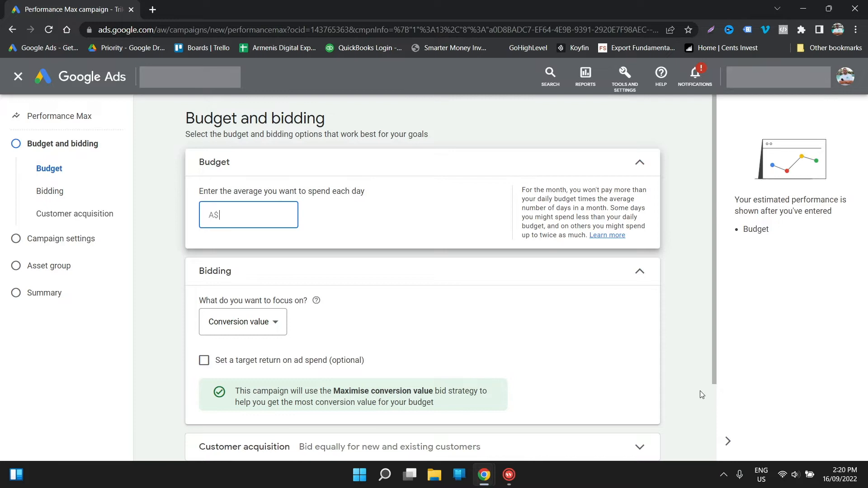
# Set the average daily budget to A$20 and review the available bidding focus options.
pyautogui.write('20')
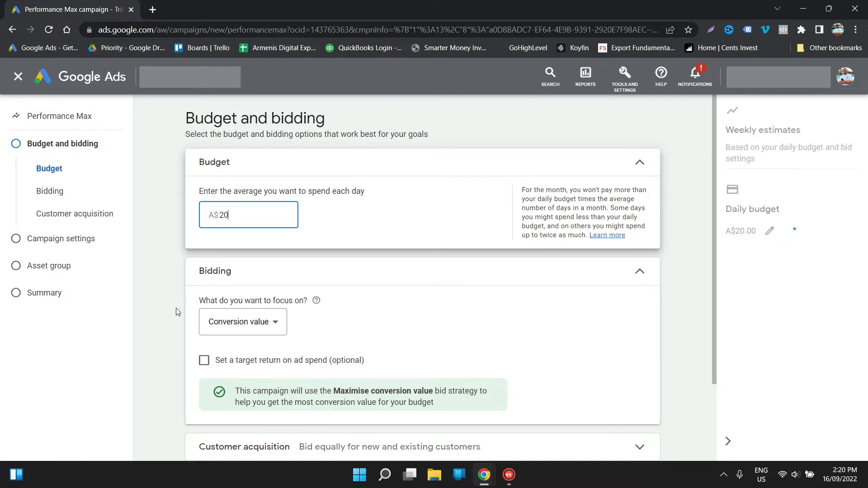
pyautogui.scroll(-1, 407, 294)
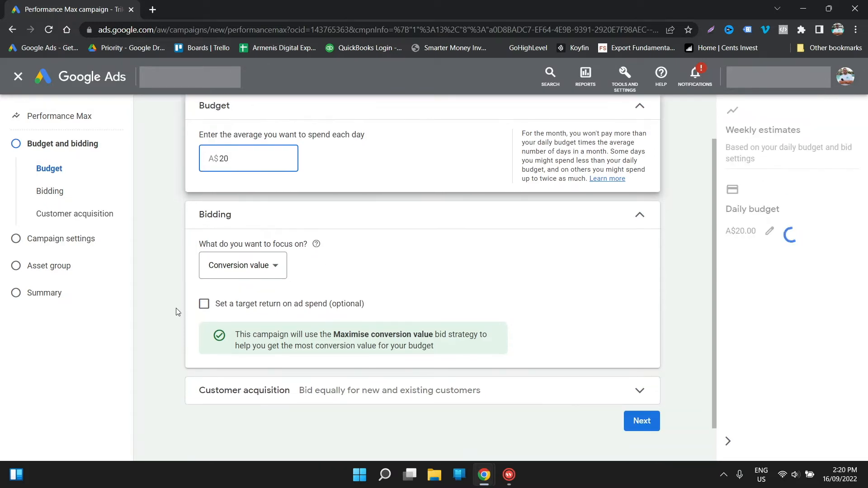
pyautogui.click(271, 271)
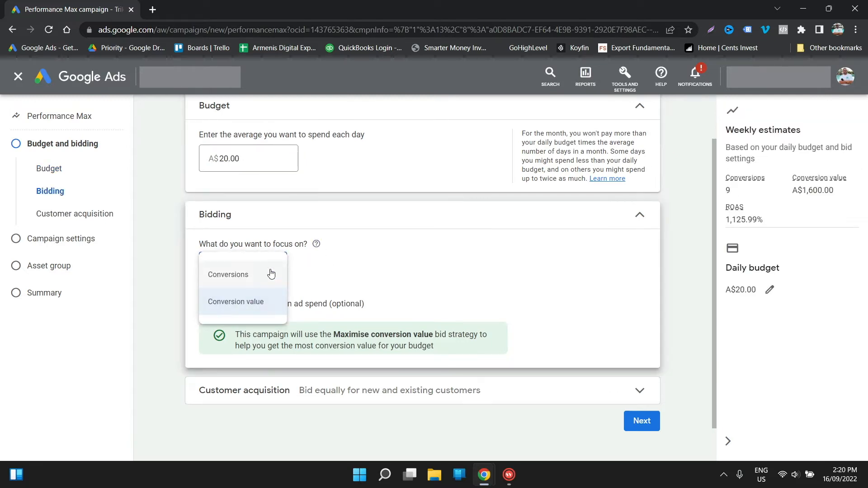
pyautogui.click(429, 290)
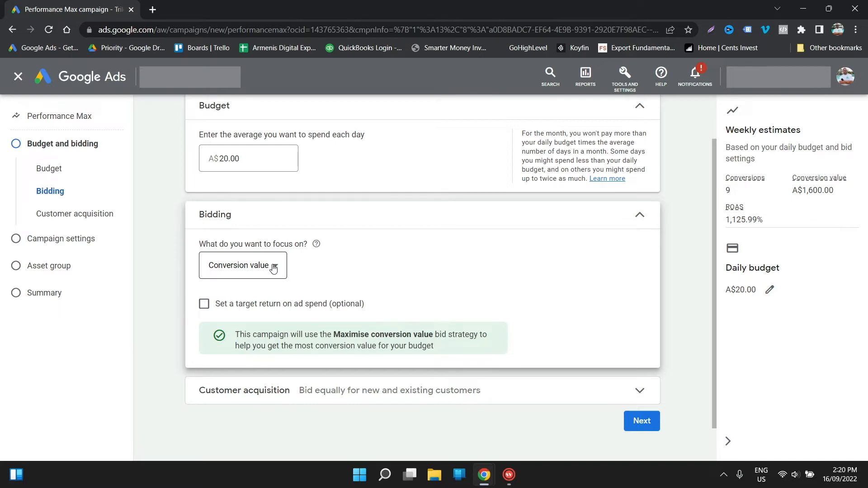
pyautogui.click(273, 267)
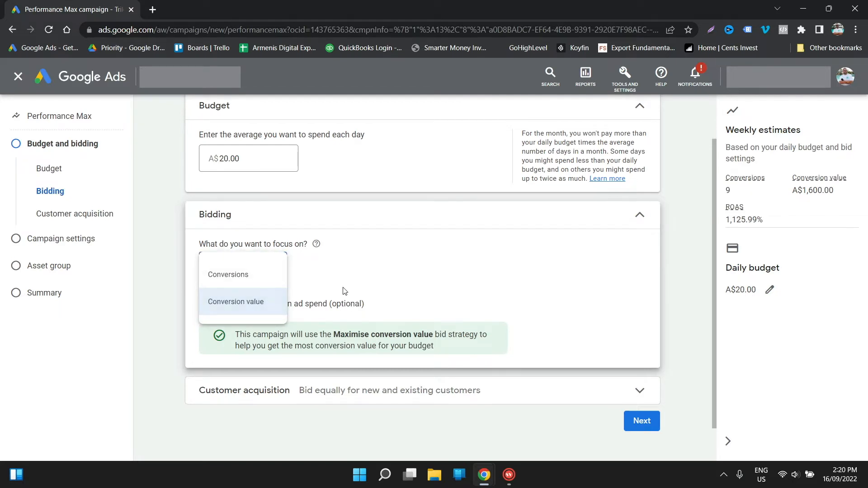
pyautogui.click(432, 277)
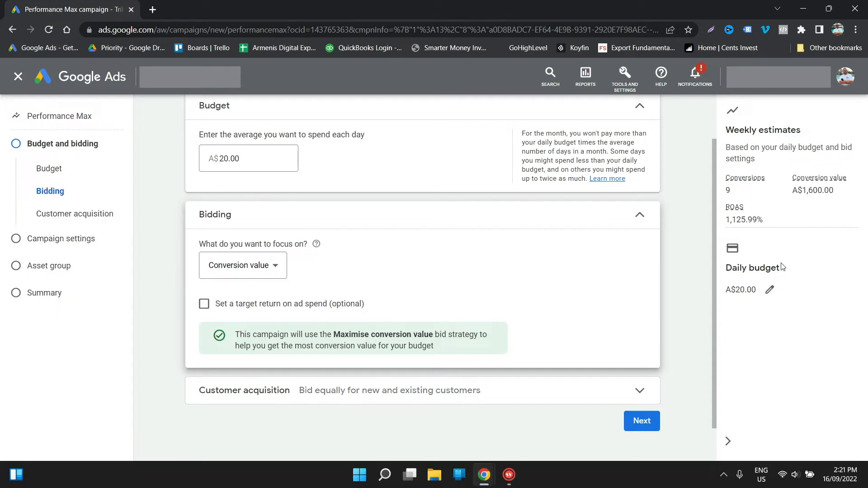
# Set the campaign's average daily budget to A$50.
pyautogui.tripleClick(746, 221)
pyautogui.click(737, 192)
pyautogui.click(180, 159)
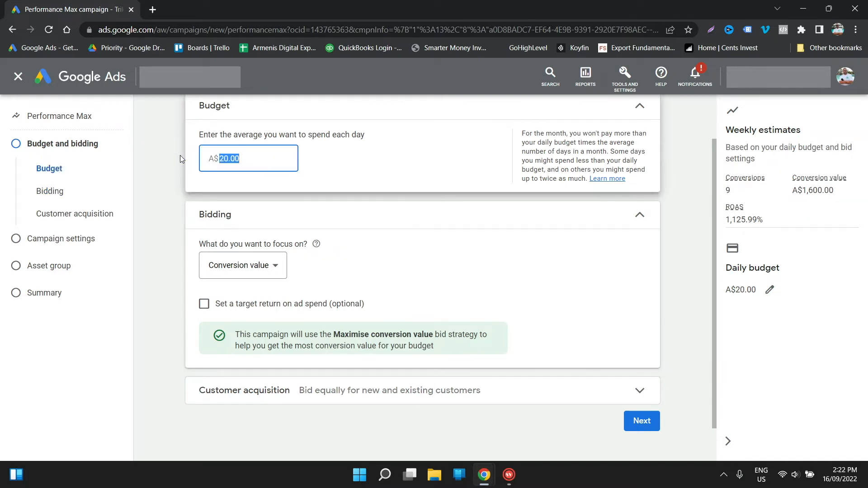
pyautogui.write('50')
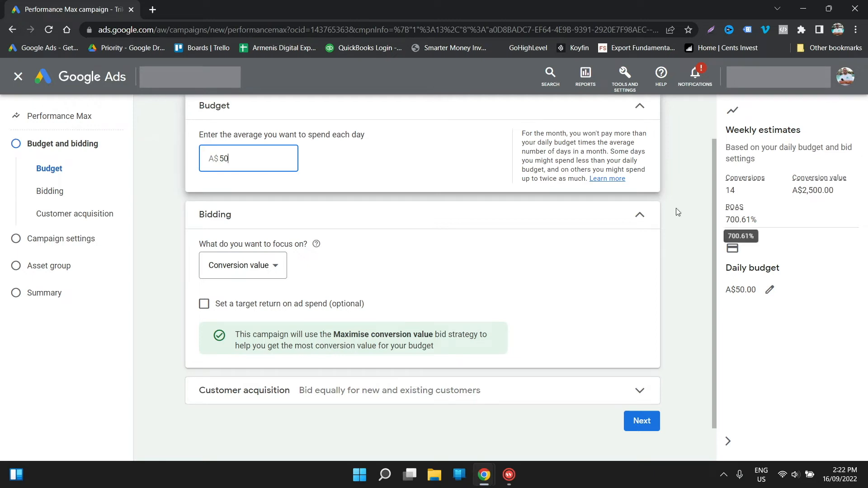
# Try average daily budgets of A$75 and A$100 to compare their weekly estimates.
pyautogui.moveTo(233, 160); pyautogui.dragTo(197, 152)
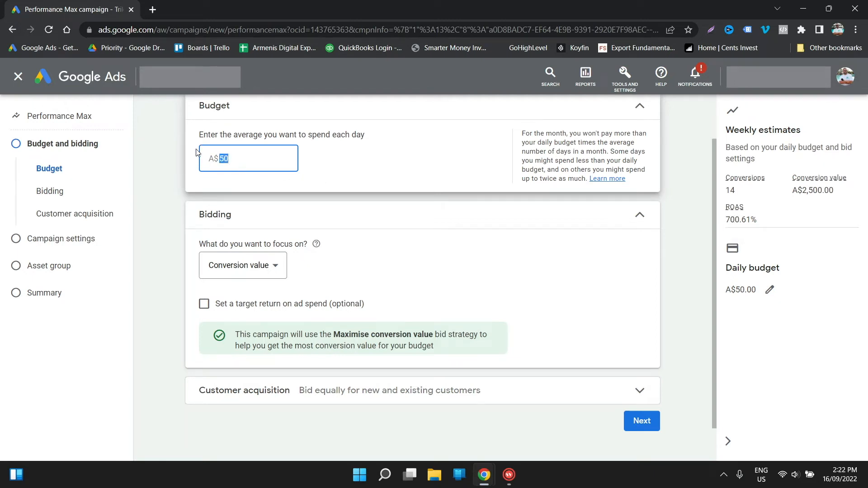
pyautogui.write('75')
pyautogui.moveTo(248, 158); pyautogui.dragTo(203, 156)
pyautogui.write('100')
# Set the average daily budget to A$20 and collapse the bidding and budget sections.
pyautogui.moveTo(242, 152); pyautogui.dragTo(211, 149)
pyautogui.write('20')
pyautogui.click(640, 215)
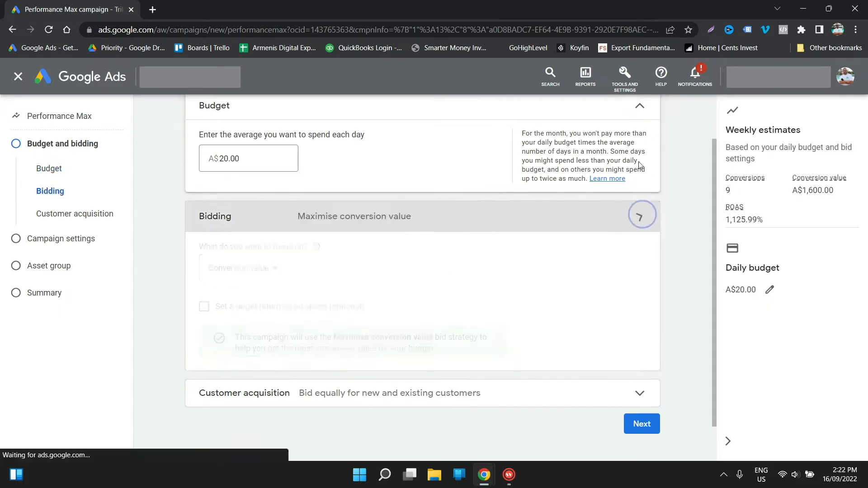
pyautogui.click(642, 166)
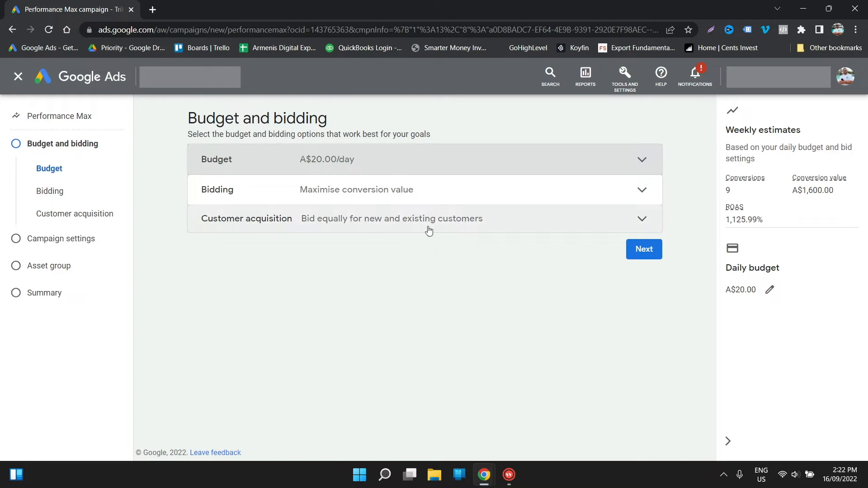
# Try optimising the campaign for acquiring new customers, examine the example conversion values for existing and new customers, and turn the option off again.
pyautogui.click(402, 228)
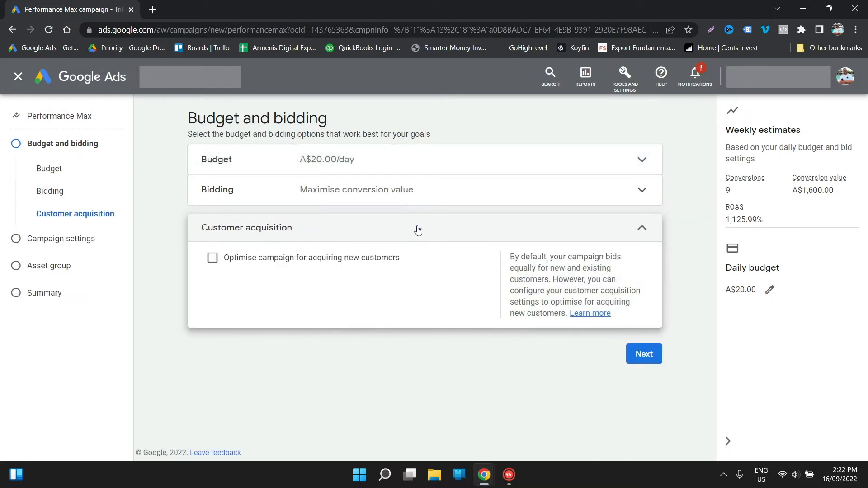
pyautogui.click(649, 233)
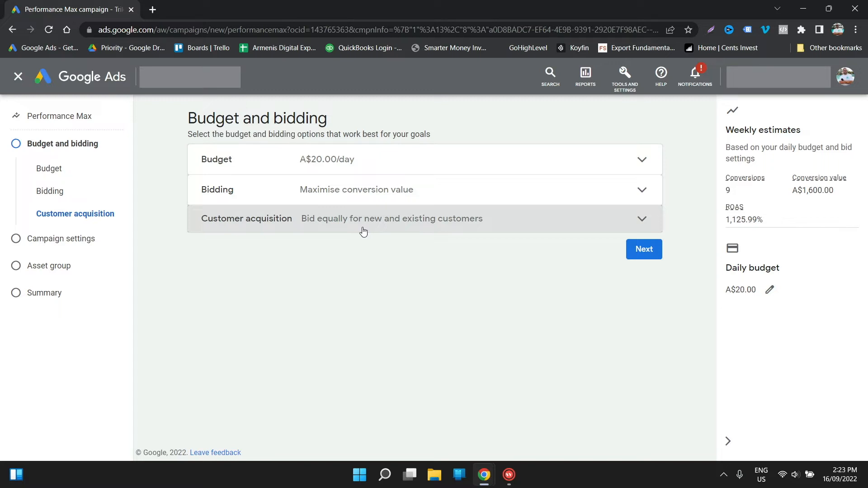
pyautogui.click(363, 231)
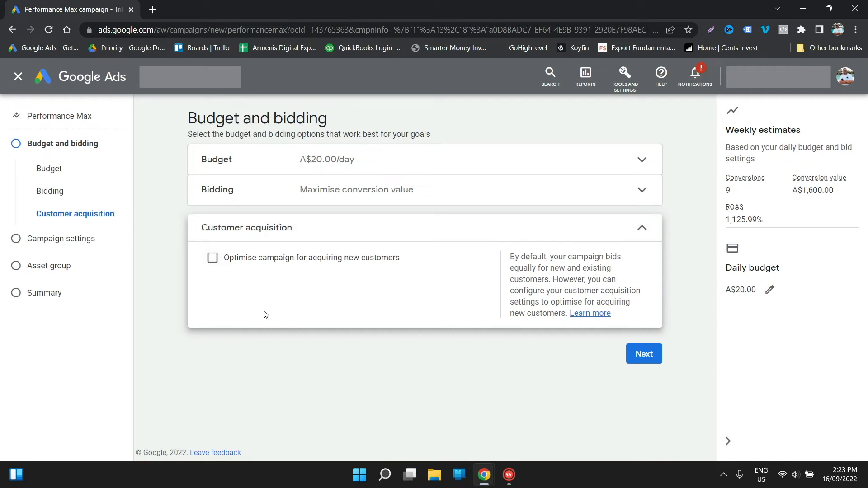
pyautogui.click(214, 261)
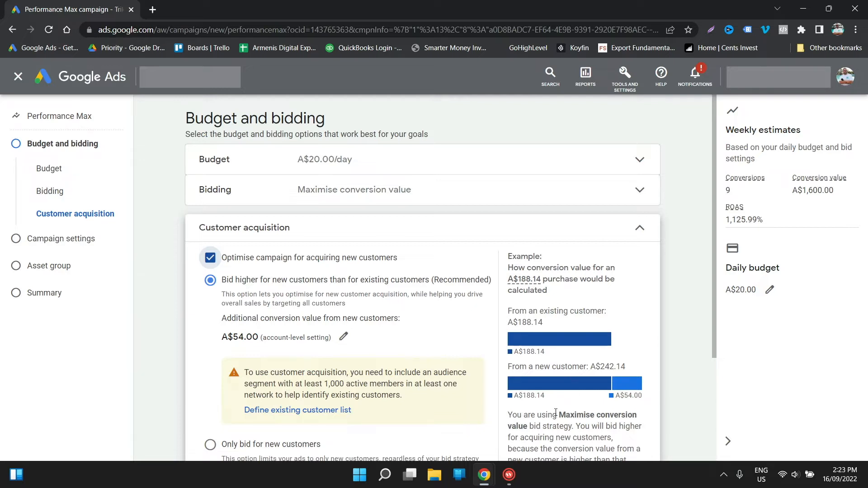
pyautogui.doubleClick(531, 322)
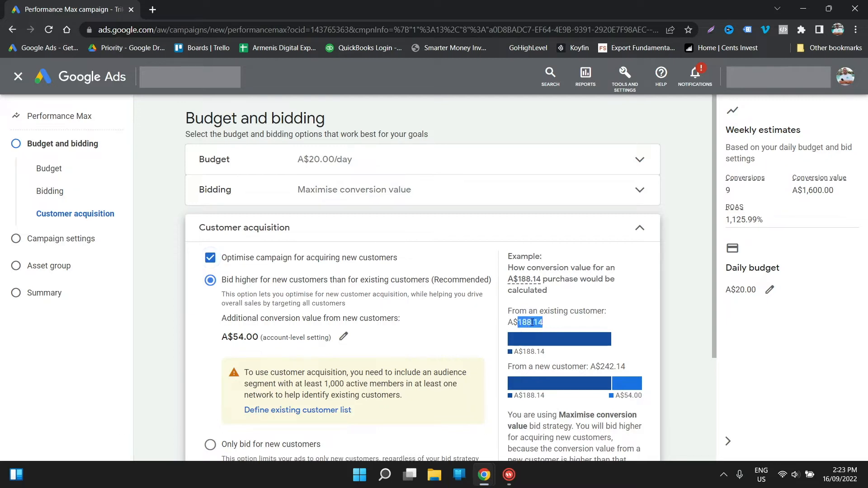
pyautogui.doubleClick(609, 368)
pyautogui.tripleClick(614, 369)
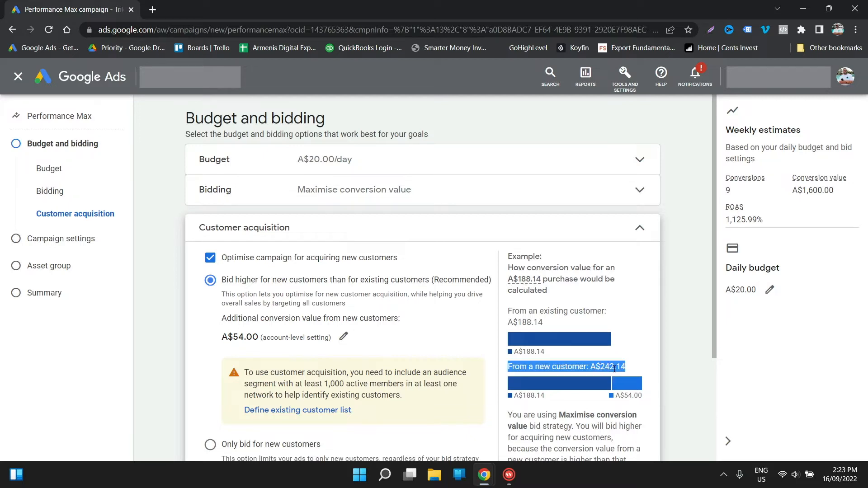
pyautogui.click(614, 369)
pyautogui.scroll(-1, 629, 379)
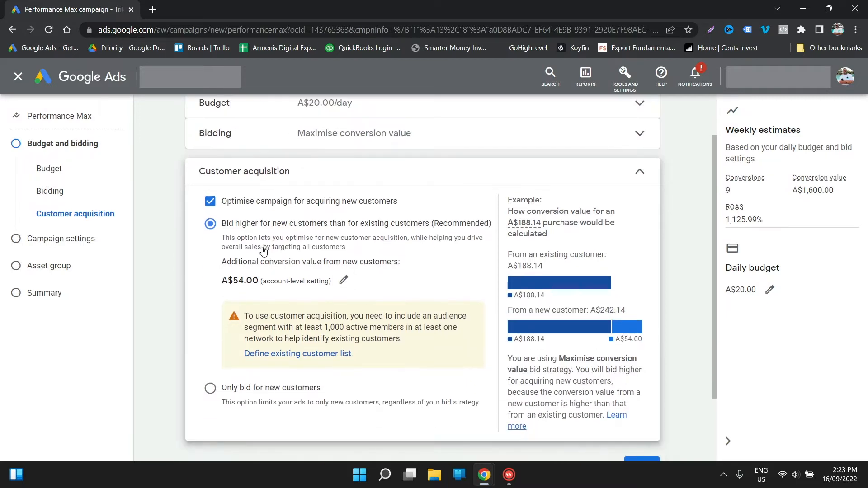
pyautogui.click(211, 202)
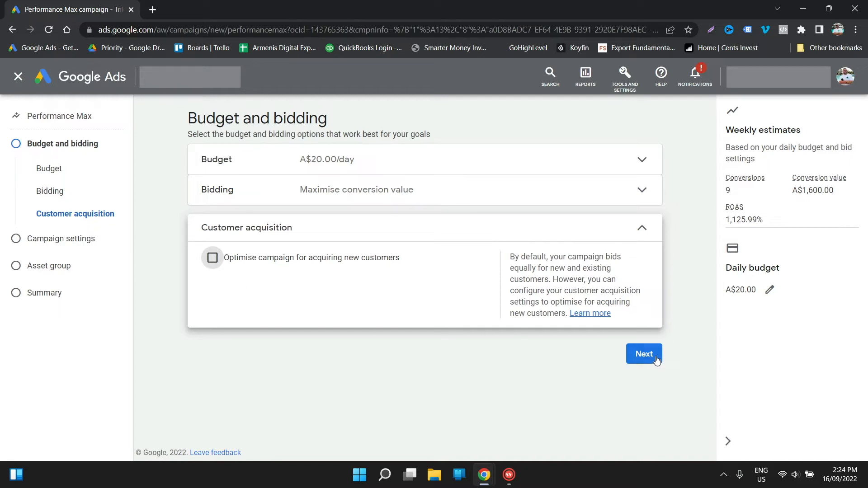
# Continue to the campaign settings and use the advanced location search to target the state of Queensland, Australia.
pyautogui.click(653, 357)
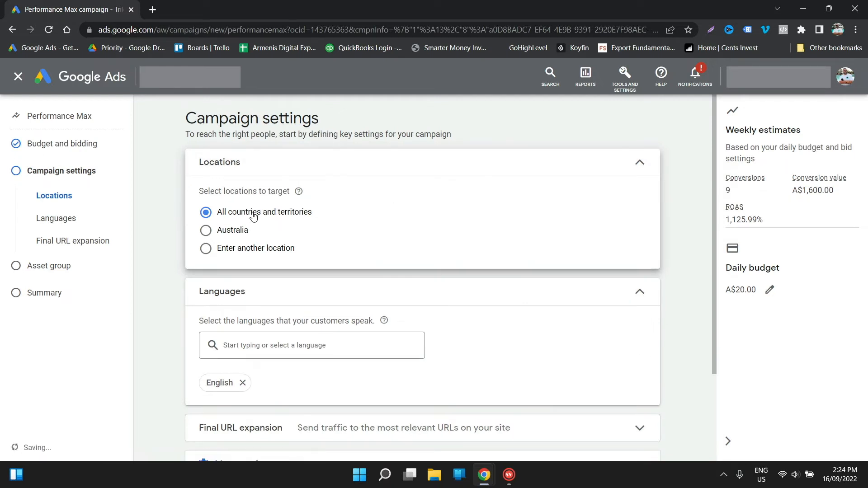
pyautogui.click(207, 231)
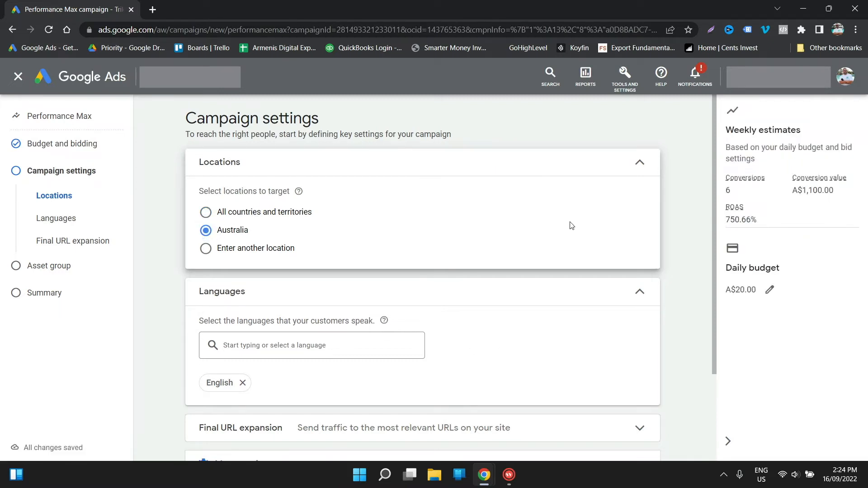
pyautogui.click(206, 252)
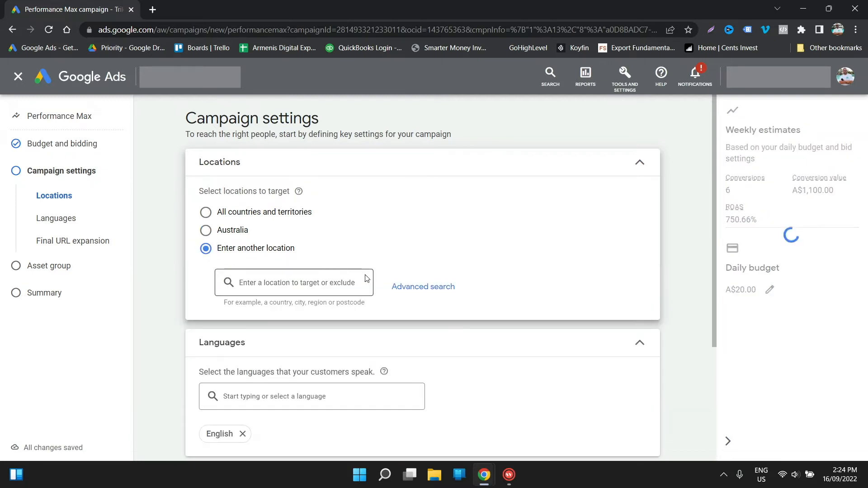
pyautogui.click(423, 286)
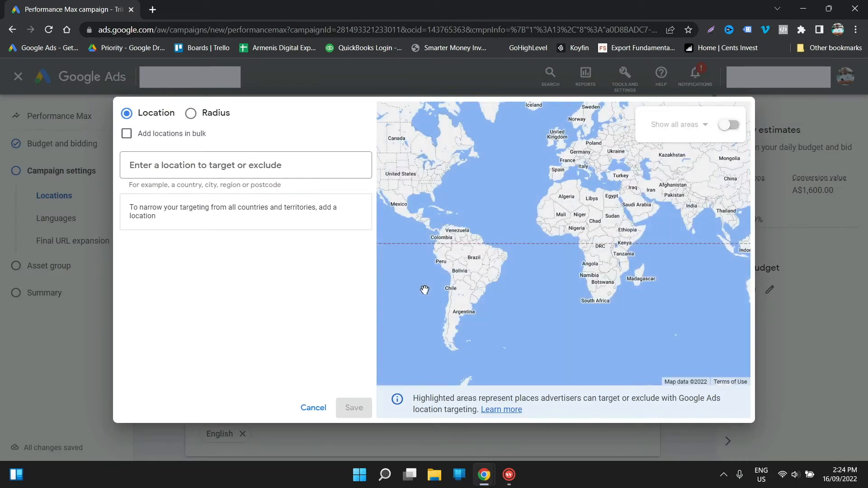
pyautogui.click(172, 165)
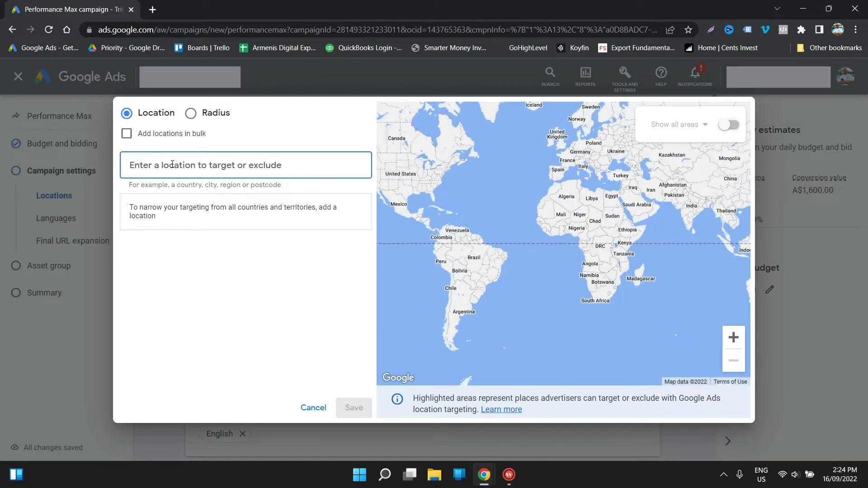
pyautogui.write('queensl')
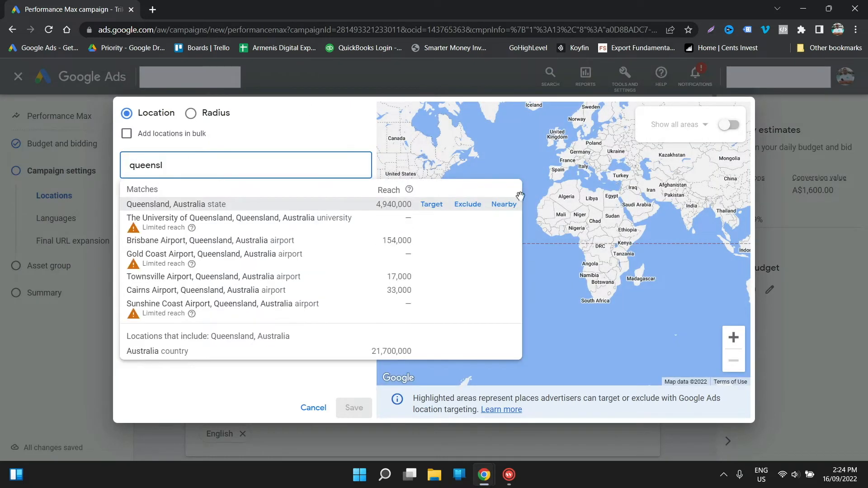
pyautogui.click(434, 204)
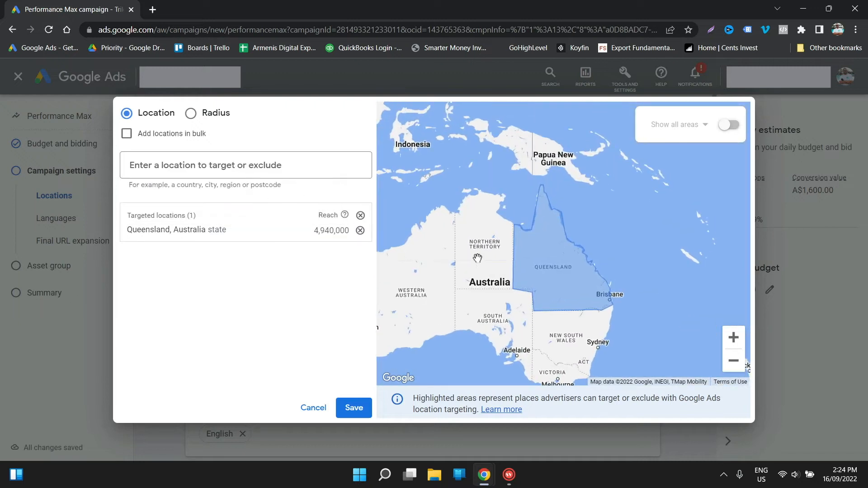
# Add the state of New South Wales, Australia, to the targeted locations.
pyautogui.click(202, 166)
pyautogui.write('new')
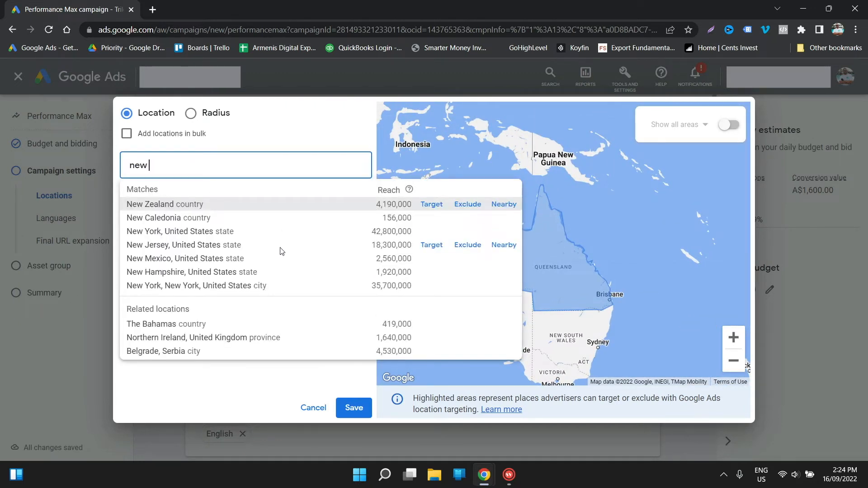
pyautogui.write(' sou')
pyautogui.click(429, 204)
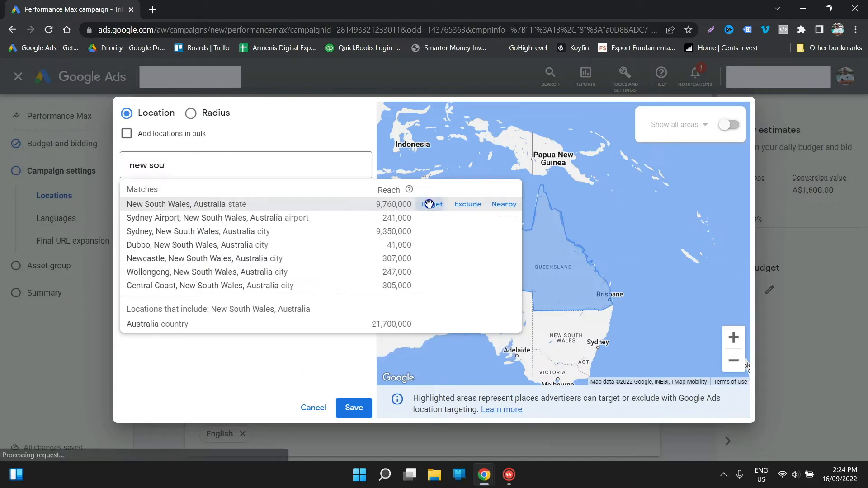
# Exclude the state of Tasmania, Australia, and check the targeted and excluded areas on the map.
pyautogui.click(182, 161)
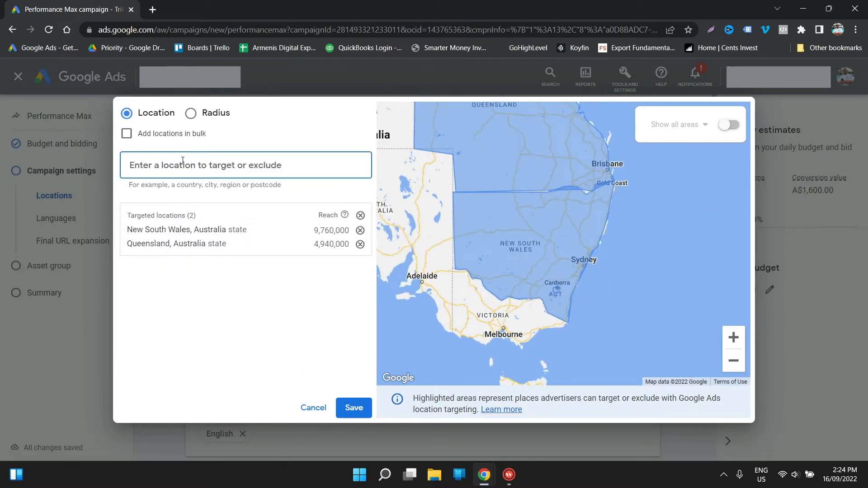
pyautogui.write('t')
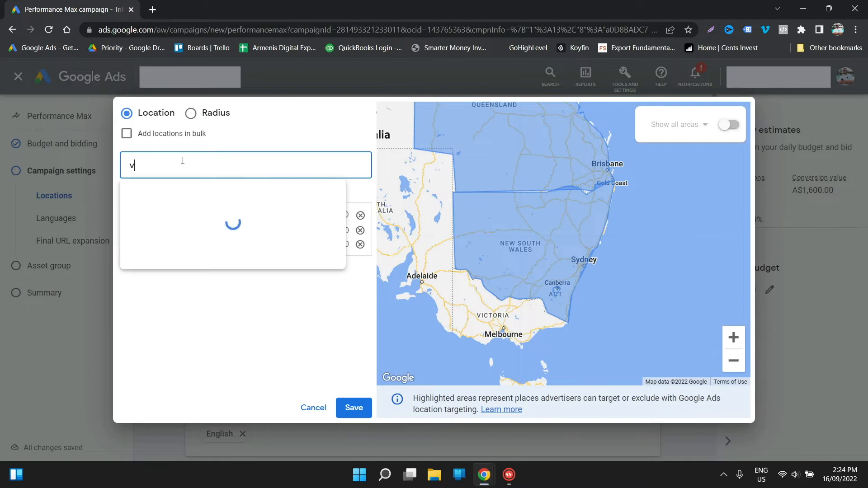
pyautogui.press('BackSpace')
pyautogui.write('tasmani')
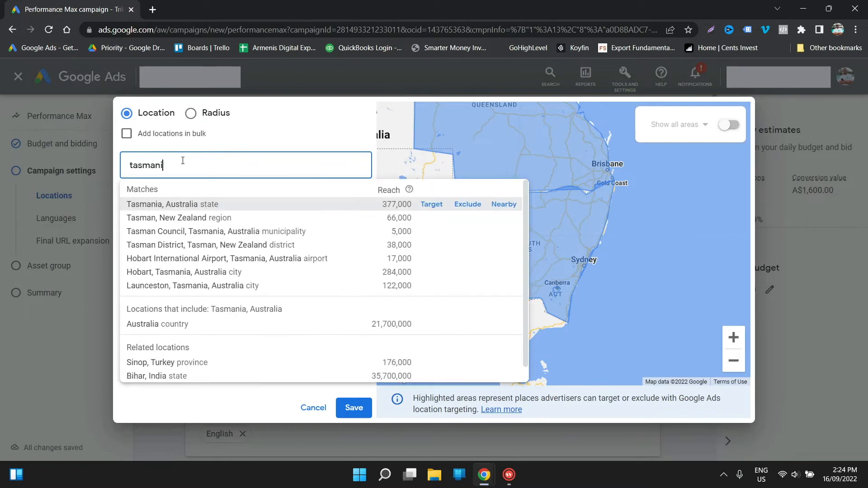
pyautogui.click(468, 204)
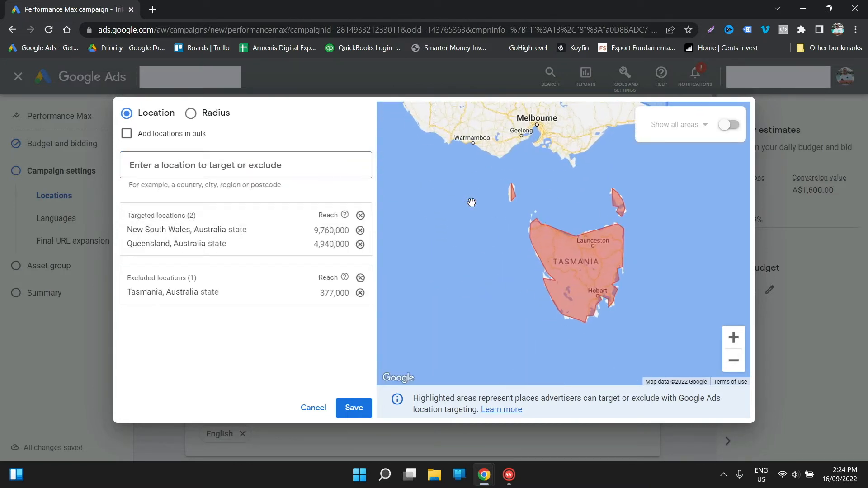
pyautogui.scroll(-2, 533, 247)
pyautogui.click(733, 361)
pyautogui.click(734, 362)
pyautogui.click(733, 362)
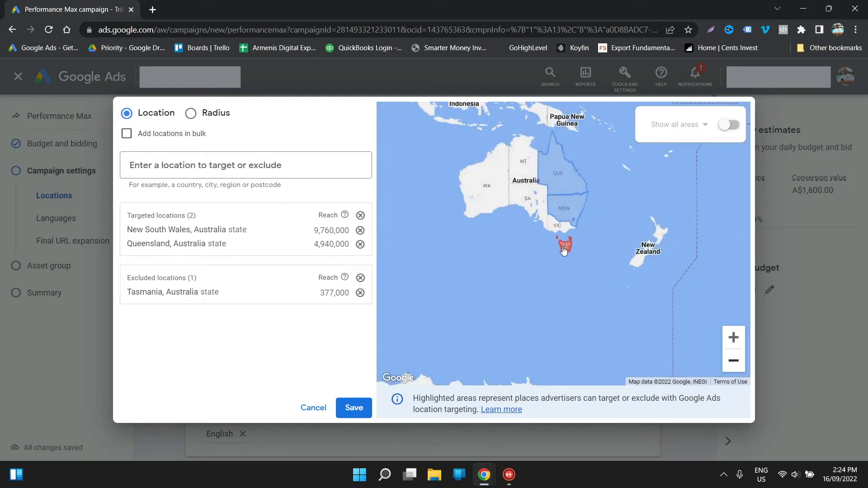
# Add the city of Melbourne, Victoria, Australia, to the targeted locations and save the location selection.
pyautogui.click(141, 164)
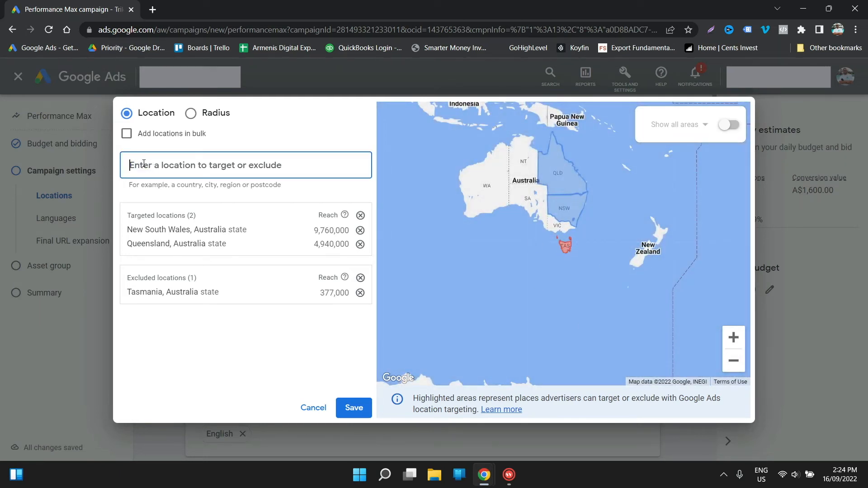
pyautogui.write('mel')
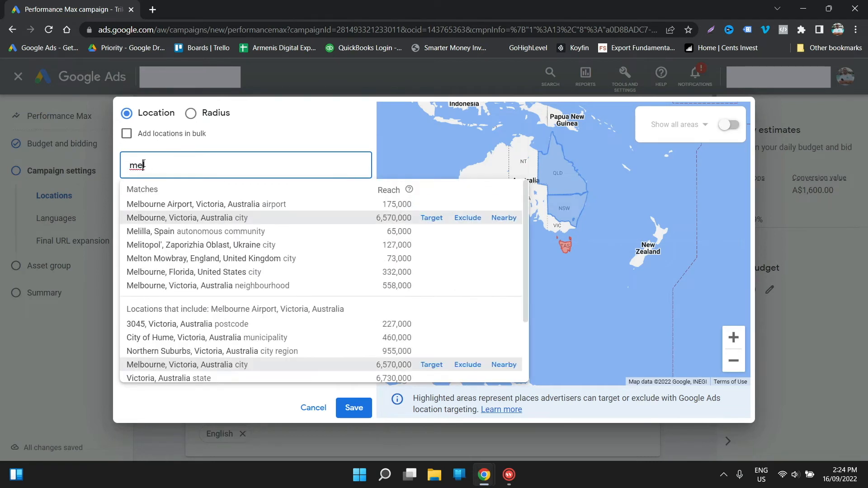
pyautogui.click(431, 218)
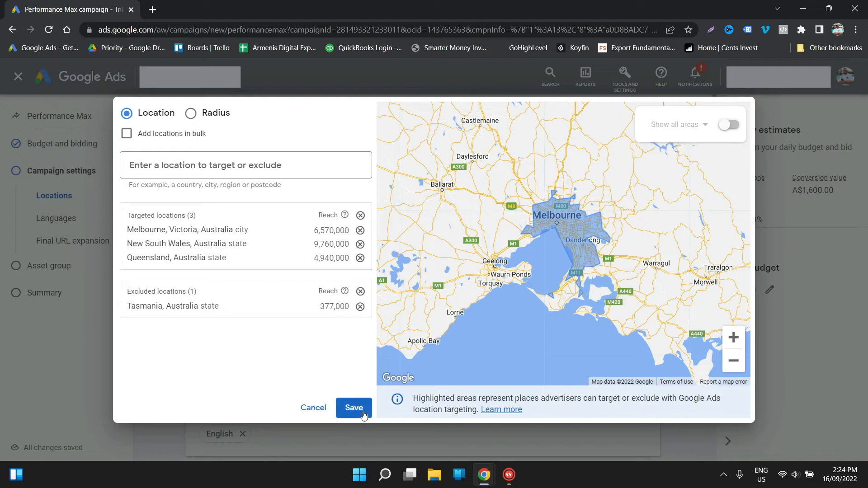
pyautogui.click(354, 408)
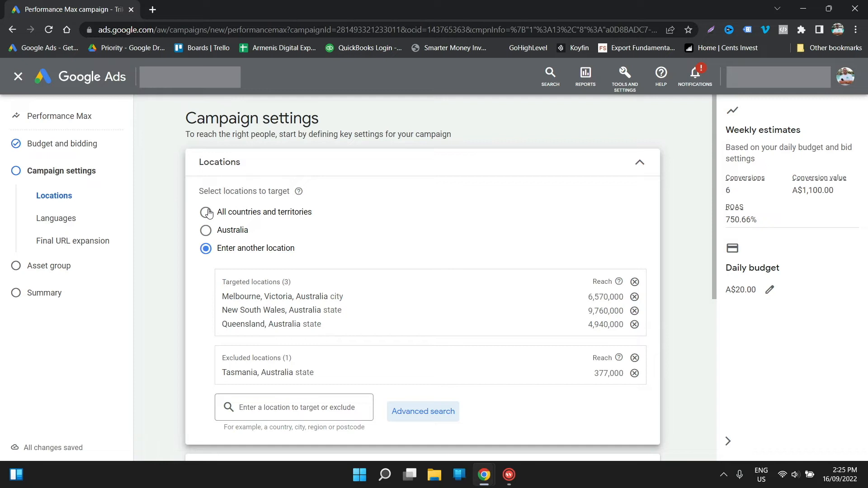
# Review the language options and set Final URL expansion to only send traffic to the URLs that you've provided.
pyautogui.scroll(-1, 300, 234)
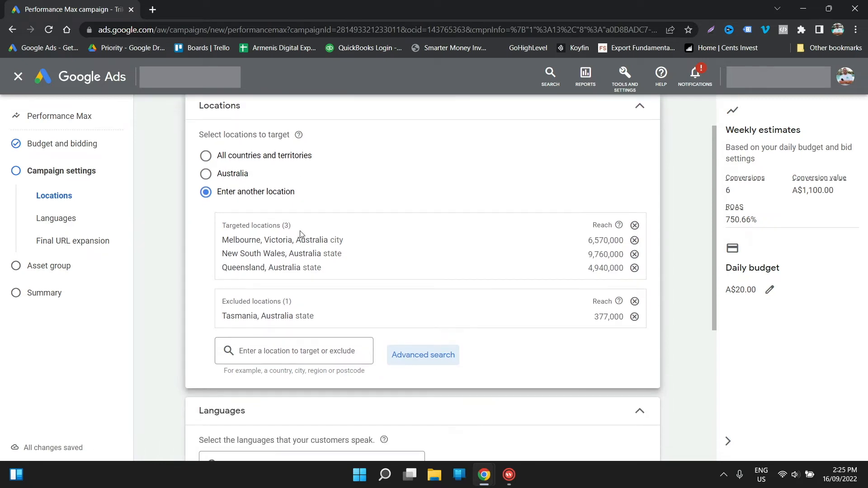
pyautogui.scroll(-3, 300, 234)
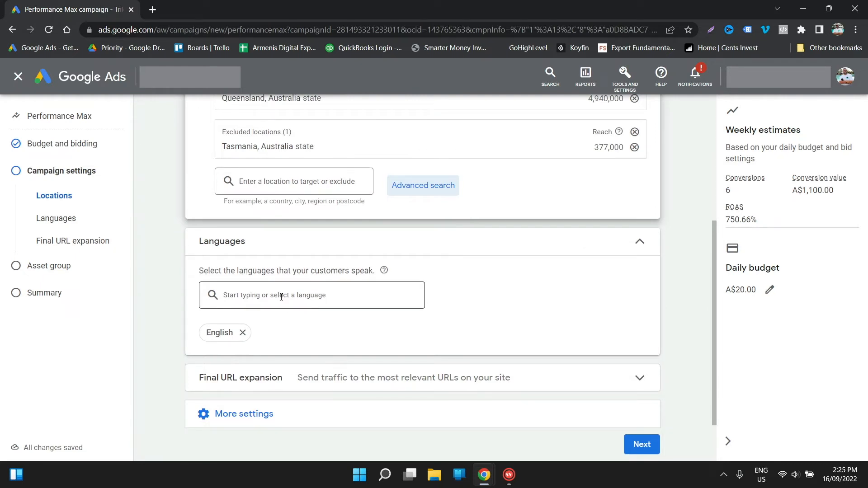
pyautogui.click(282, 296)
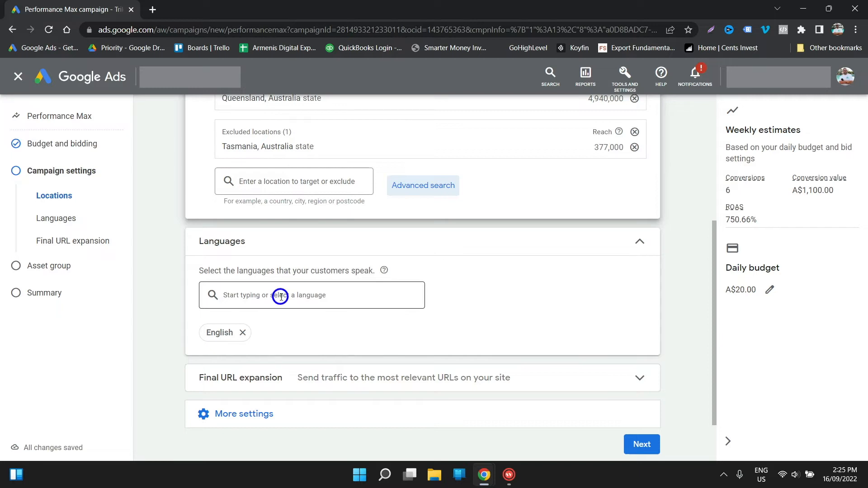
pyautogui.click(157, 305)
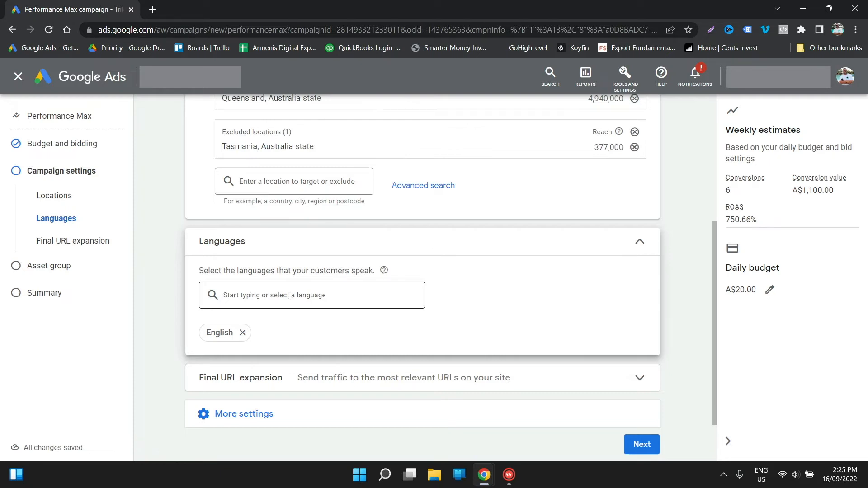
pyautogui.click(315, 389)
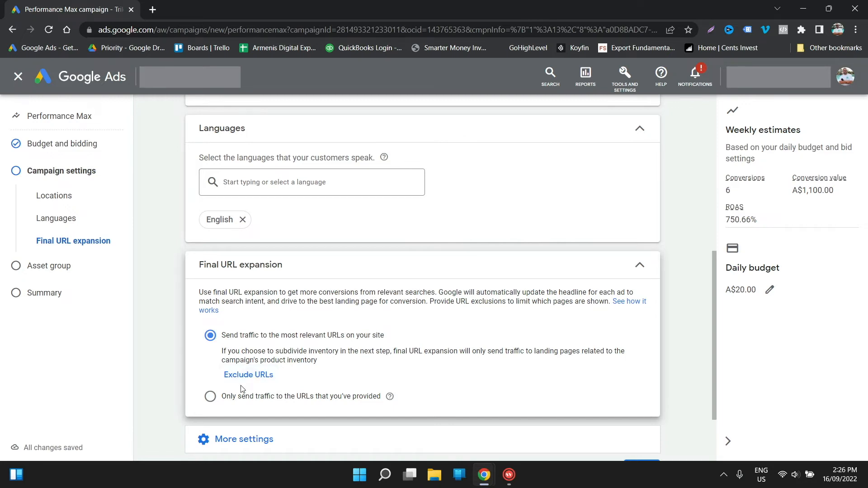
pyautogui.click(211, 397)
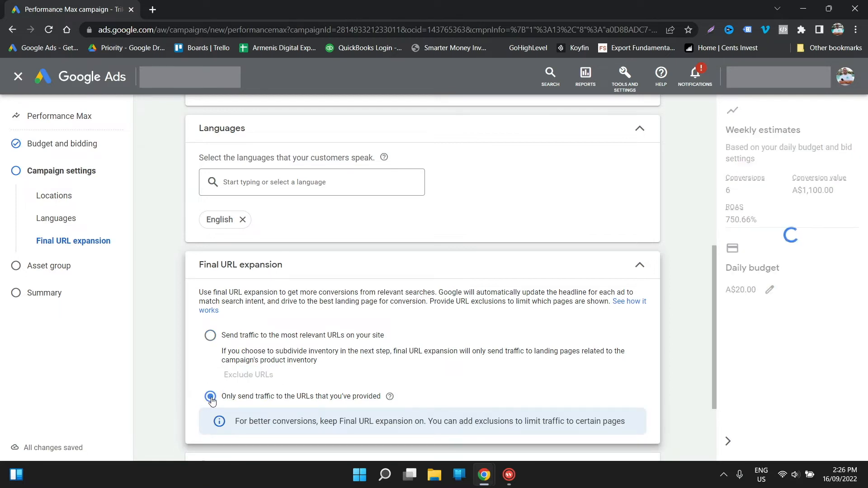
# Set Final URL expansion to send traffic to the most relevant URLs on your site, and reveal the additional campaign settings.
pyautogui.scroll(-1, 313, 376)
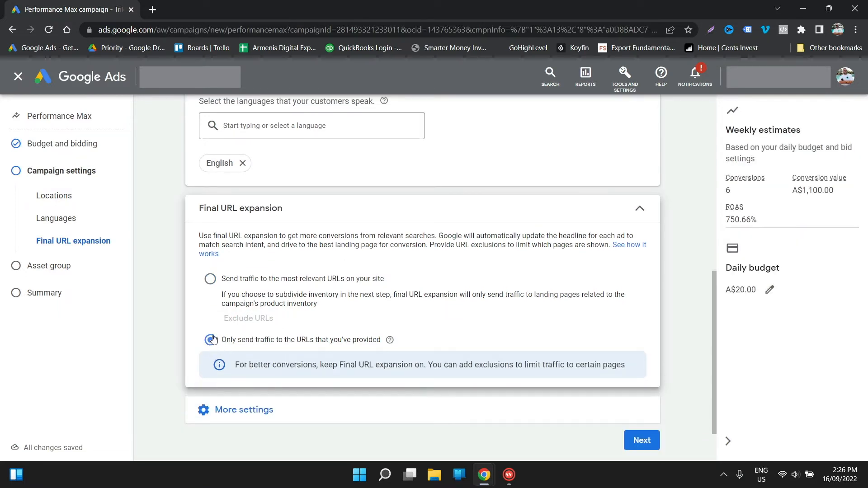
pyautogui.click(211, 278)
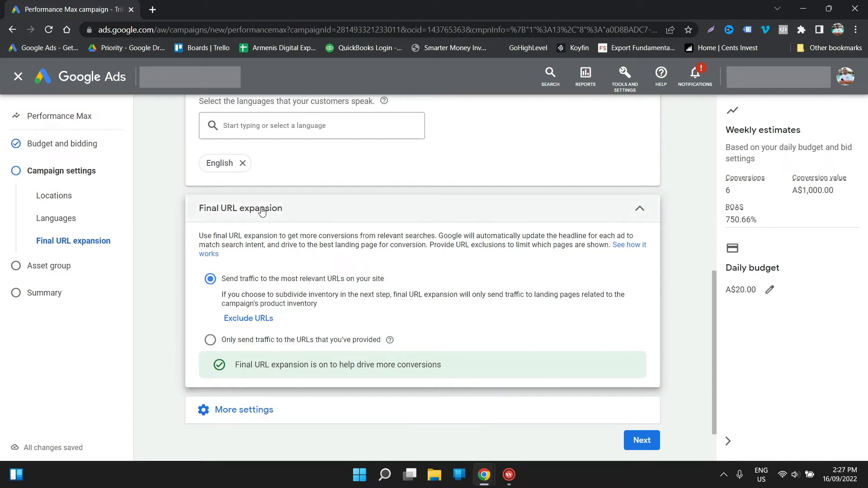
pyautogui.click(237, 417)
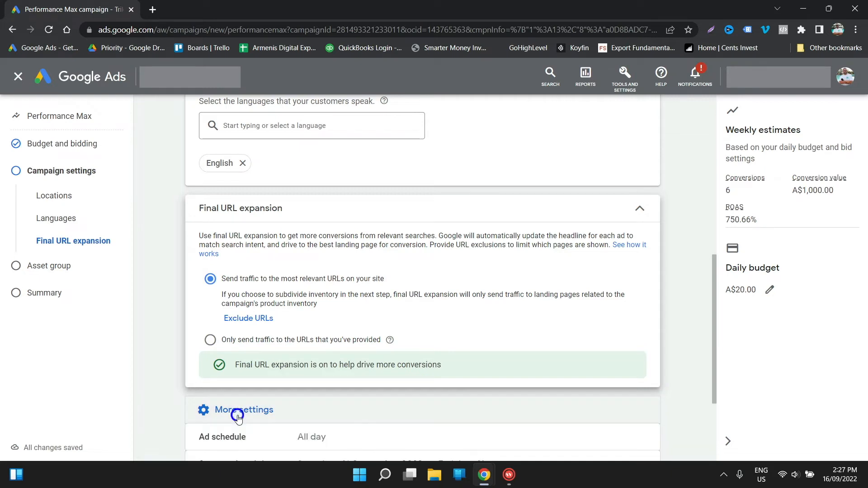
pyautogui.scroll(-2, 420, 311)
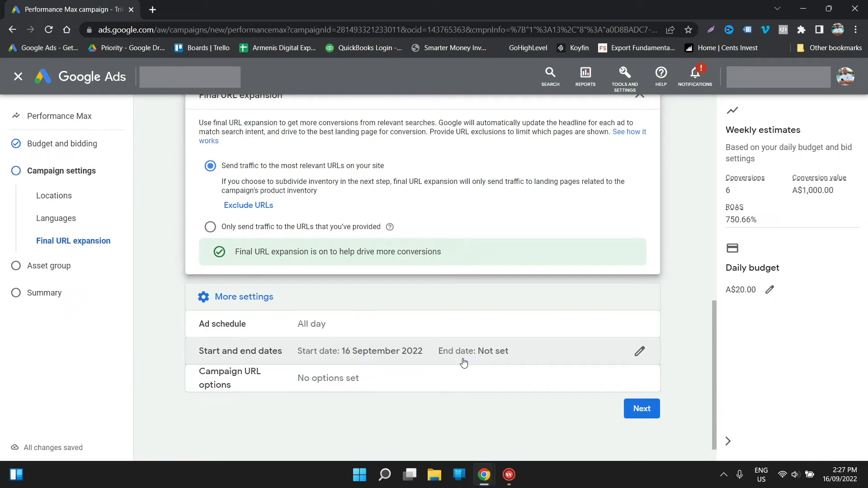
# Check the campaign URL options, ad schedule and start and end dates without changing them, and continue to the asset group.
pyautogui.click(244, 391)
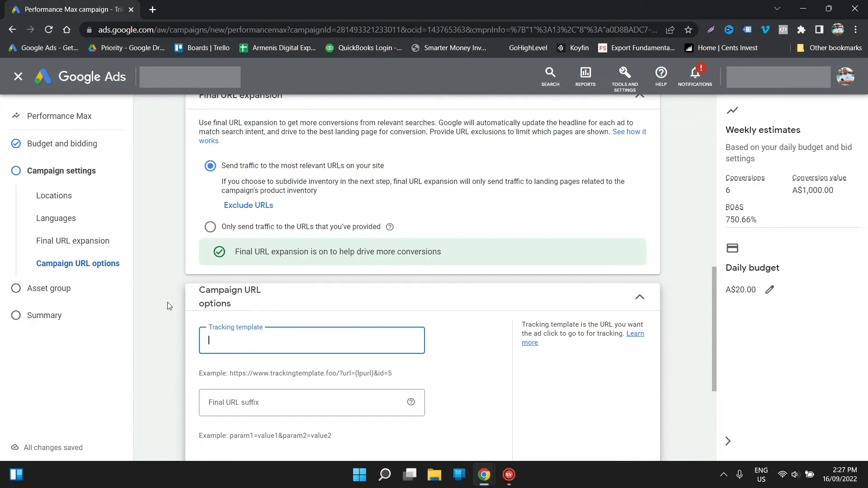
pyautogui.click(640, 299)
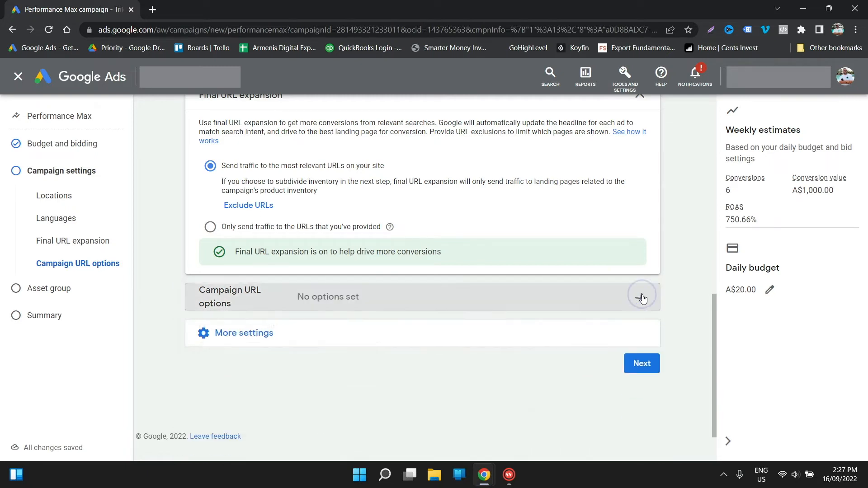
pyautogui.click(235, 340)
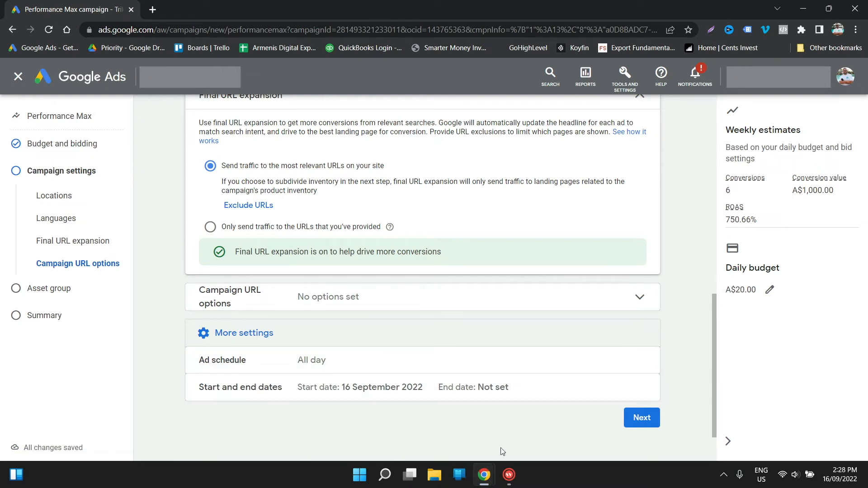
pyautogui.click(654, 421)
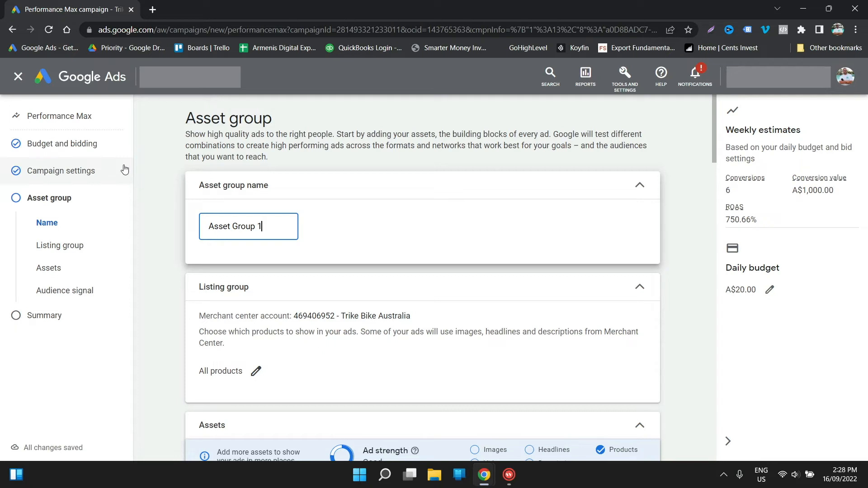
# Clear the default name from the asset group name field.
pyautogui.tripleClick(249, 227)
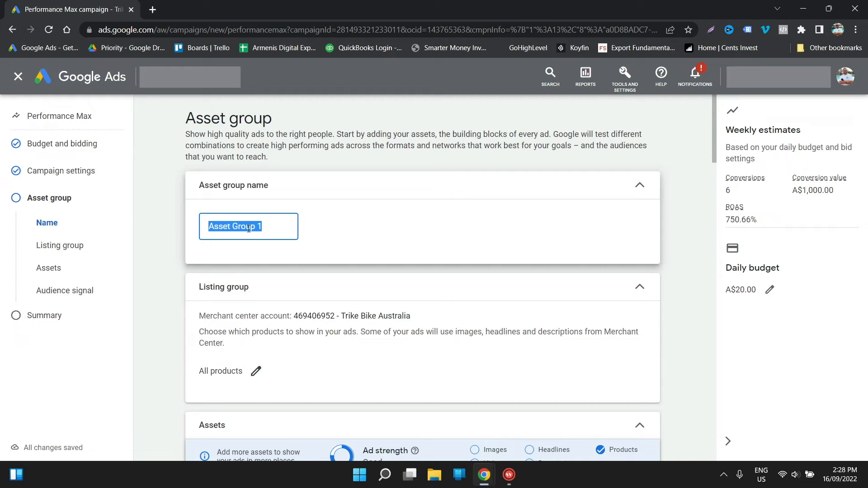
pyautogui.write('Best')
pyautogui.press('BackSpace')
pyautogui.press('BackSpace')
pyautogui.press('BackSpace')
pyautogui.press('BackSpace')
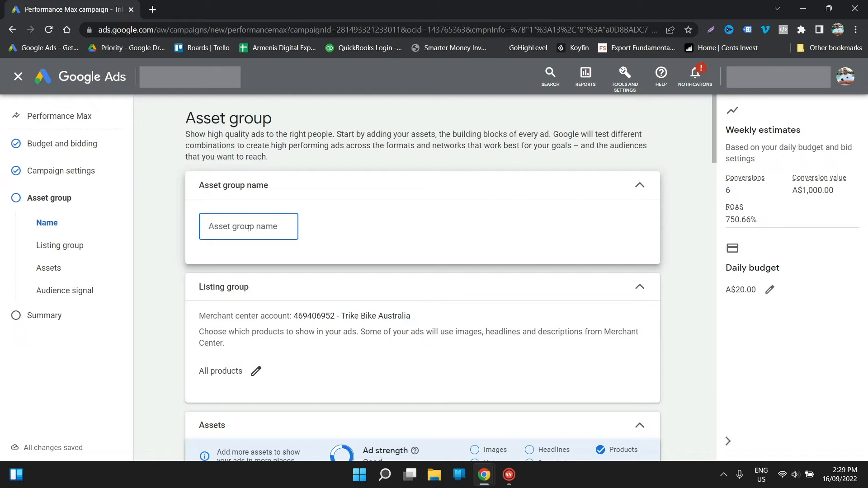
pyautogui.write('Accessories')
pyautogui.press('BackSpace')
pyautogui.press('BackSpace')
pyautogui.press('BackSpace')
pyautogui.press('BackSpace')
pyautogui.press('BackSpace')
pyautogui.press('BackSpace')
pyautogui.press('BackSpace')
pyautogui.press('BackSpace')
pyautogui.press('BackSpace')
pyautogui.press('BackSpace')
pyautogui.press('BackSpace')
# Name the asset group Tricycles and highlight the listing group note about ads using Merchant Center images, headlines and descriptions.
pyautogui.write('Tricycles')
pyautogui.scroll(-3, 287, 232)
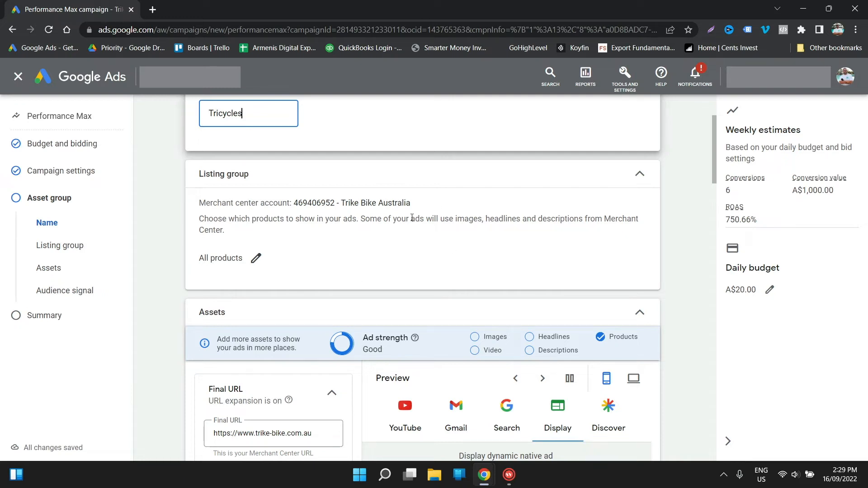
pyautogui.moveTo(362, 220); pyautogui.dragTo(226, 231)
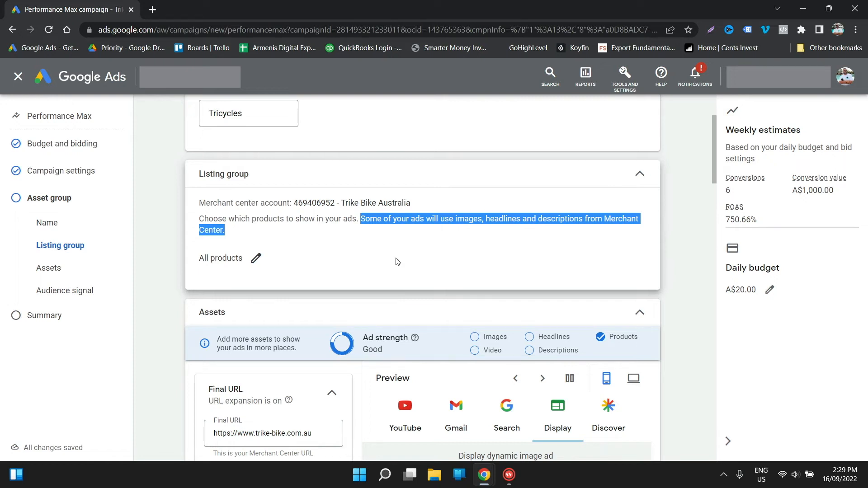
# Switch the listing group to a selection of products, and select and remove the Vehicles & Parts category.
pyautogui.click(265, 256)
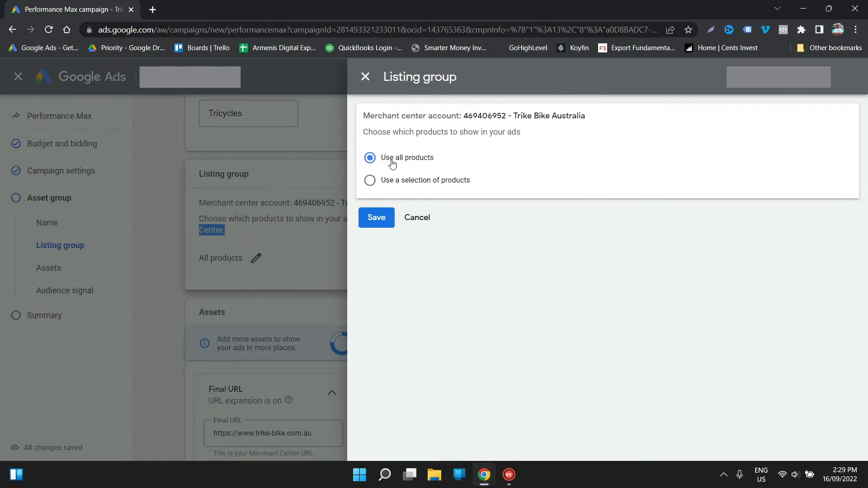
pyautogui.click(388, 180)
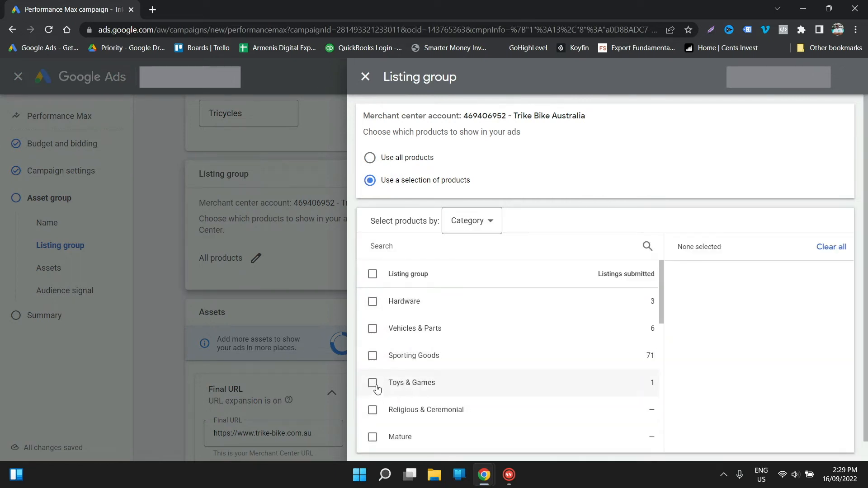
pyautogui.click(373, 330)
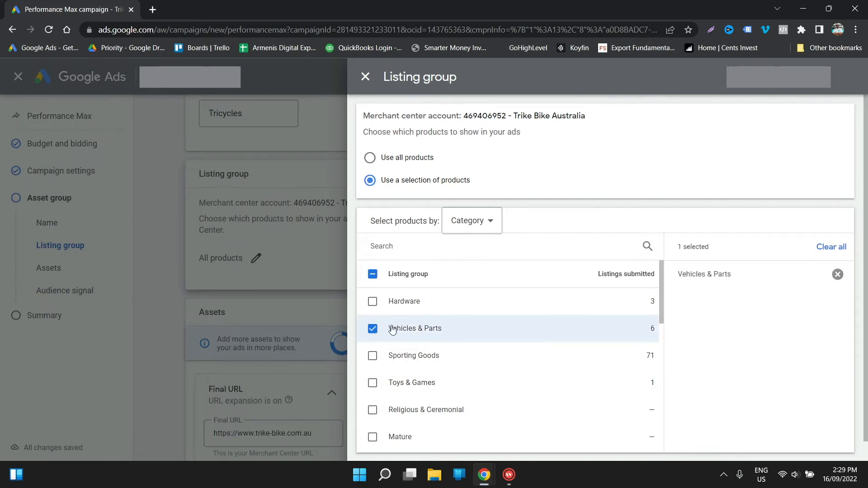
pyautogui.click(839, 274)
# Examine the product selections by Brand and Item ID and the available custom labels in the listing group.
pyautogui.click(468, 226)
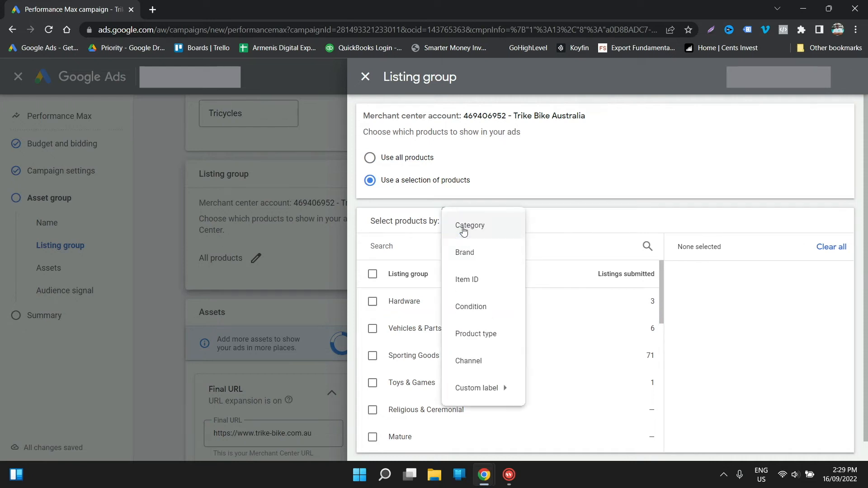
pyautogui.click(475, 252)
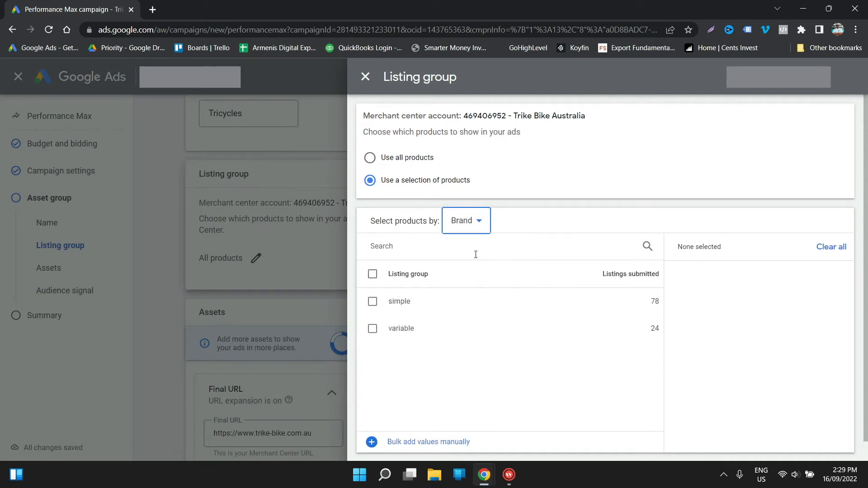
pyautogui.click(453, 231)
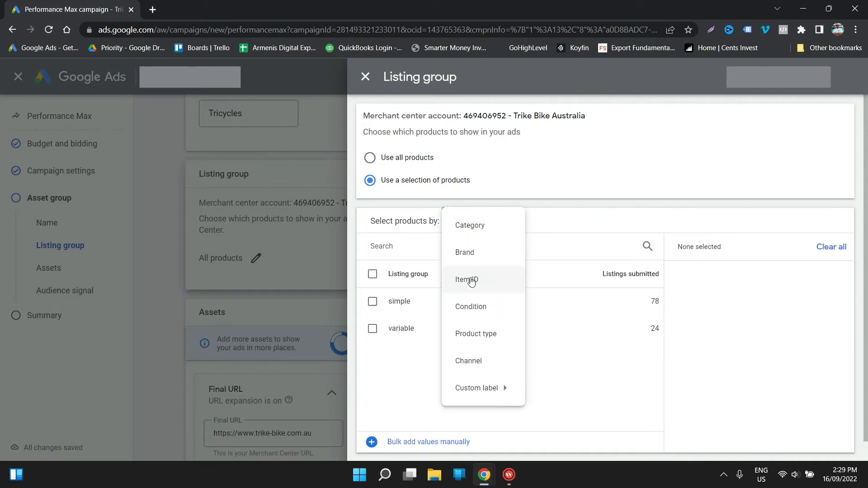
pyautogui.click(472, 280)
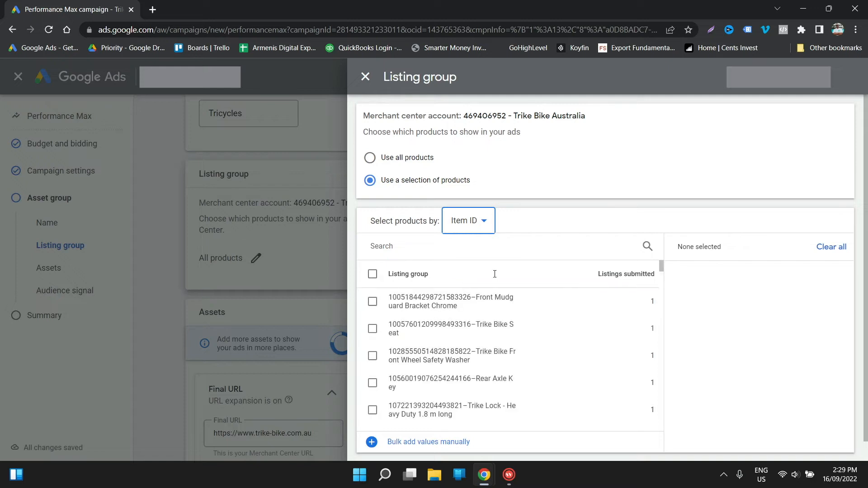
pyautogui.click(473, 230)
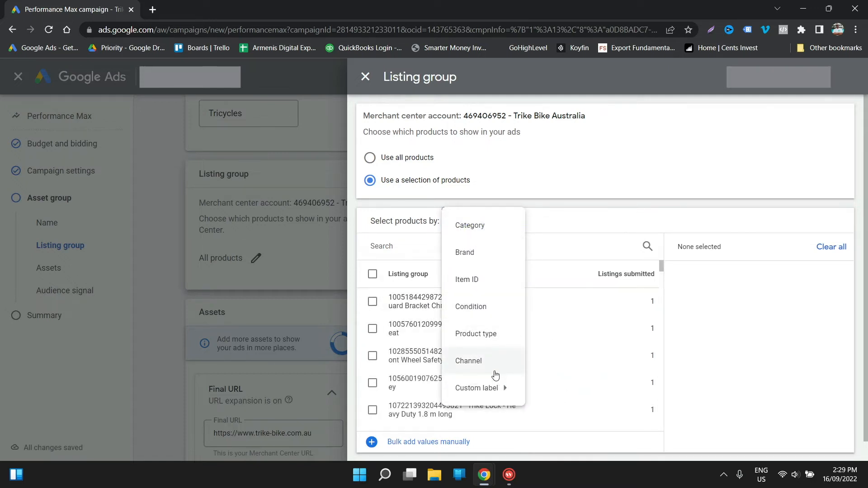
pyautogui.moveTo(493, 388)
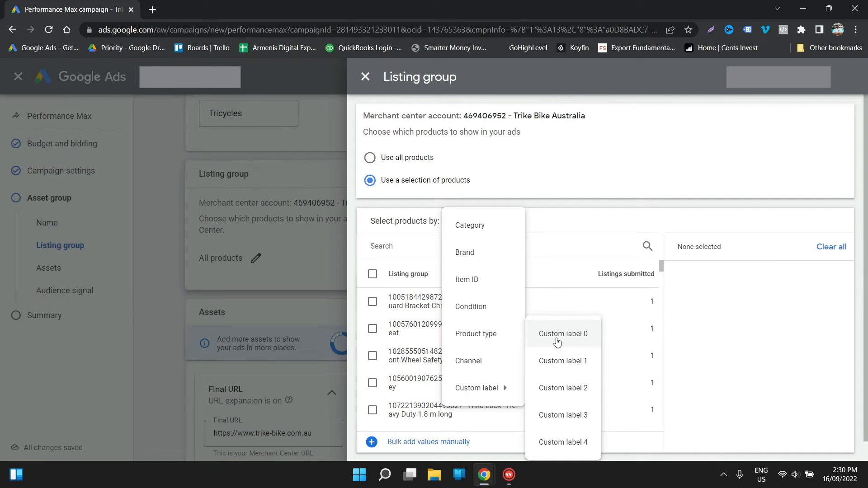
pyautogui.click(587, 165)
# Set the listing group to use all products and save it.
pyautogui.click(416, 158)
pyautogui.click(389, 218)
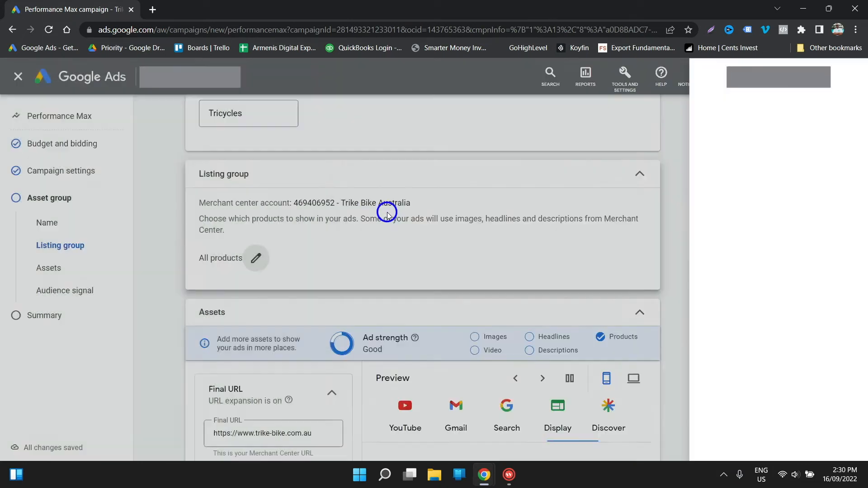
# Look through the asset group from the listing group to the audience signal, and collapse the Assets section.
pyautogui.scroll(-4, 408, 237)
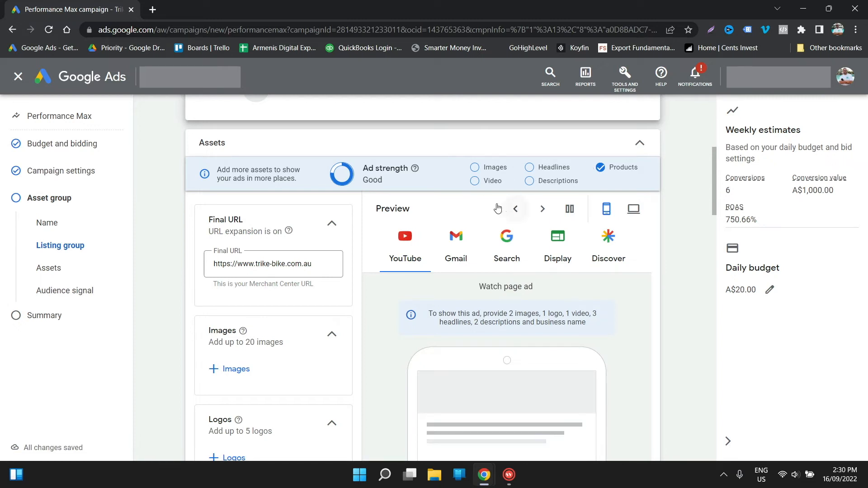
pyautogui.scroll(4, 420, 217)
pyautogui.scroll(-15, 420, 217)
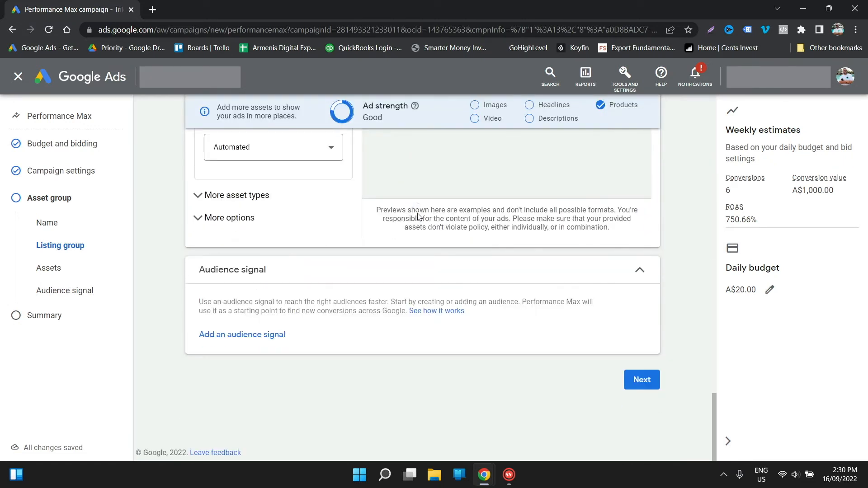
pyautogui.scroll(10, 418, 215)
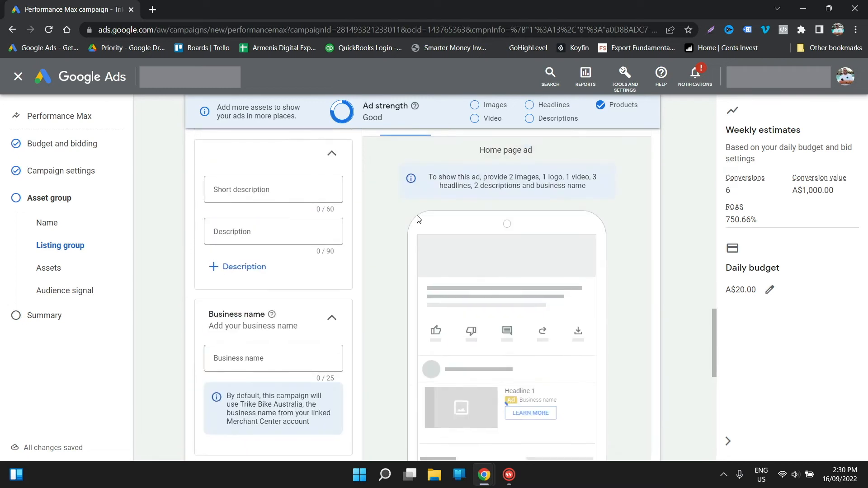
pyautogui.scroll(10, 418, 221)
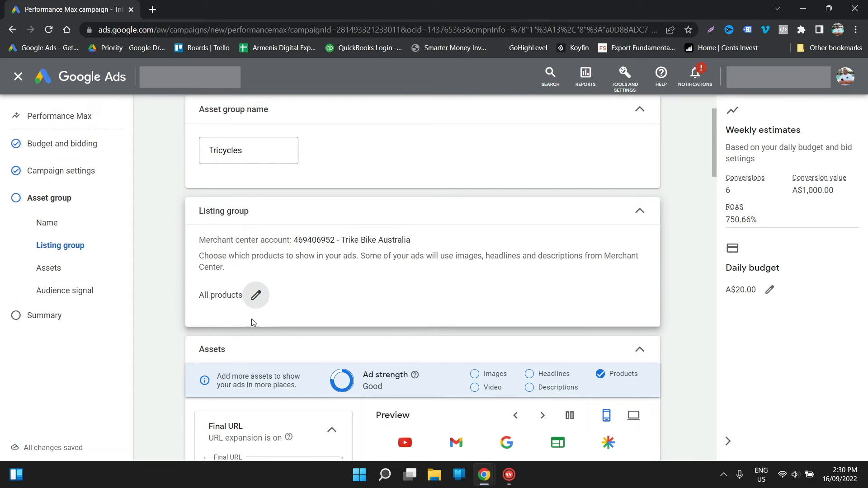
pyautogui.click(646, 350)
pyautogui.scroll(-1, 539, 326)
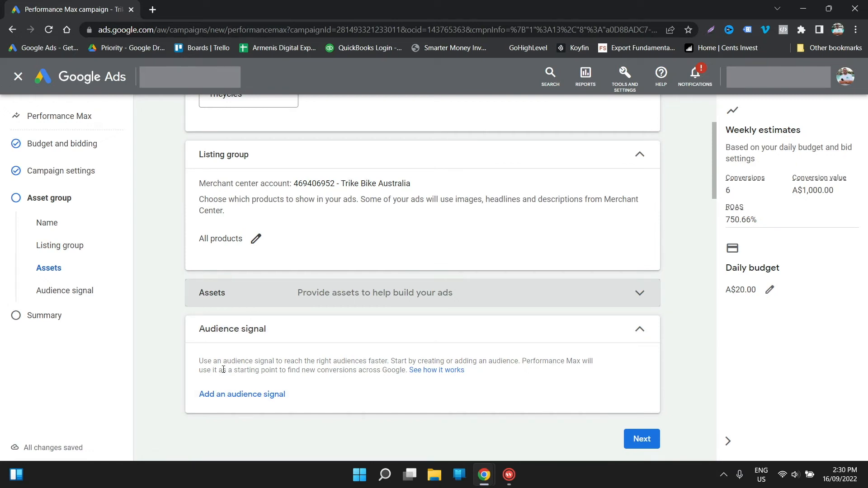
# Expand the Assets section again and highlight its Final URL.
pyautogui.click(410, 299)
pyautogui.scroll(-1, 375, 312)
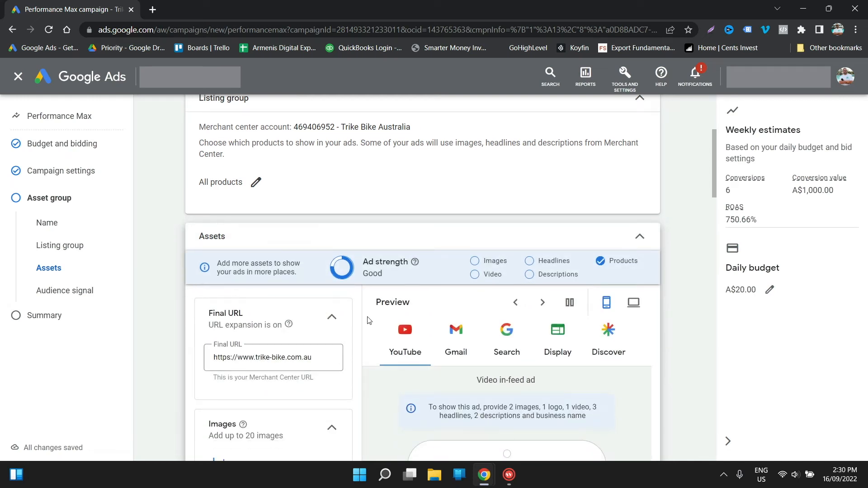
pyautogui.scroll(-1, 271, 326)
pyautogui.tripleClick(243, 300)
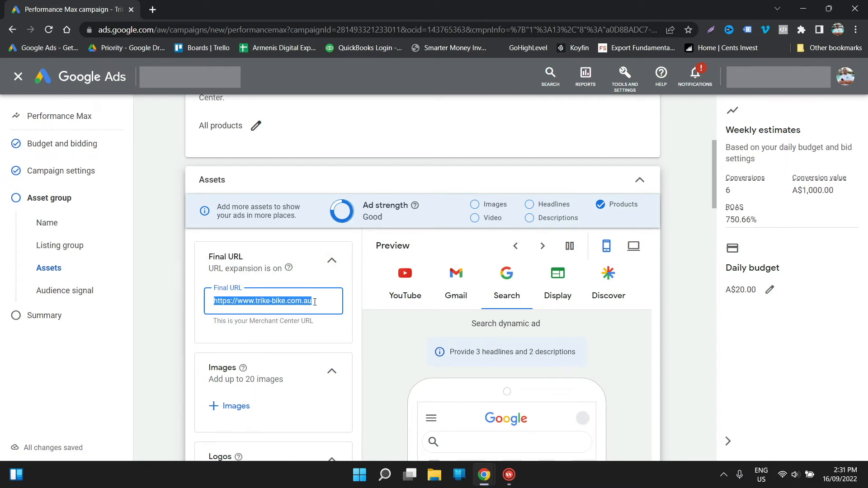
# Examine the mobile ad previews for YouTube, Gmail, Search, Display and Discover, ending on the Display dynamic image ad.
pyautogui.scroll(-2, 316, 305)
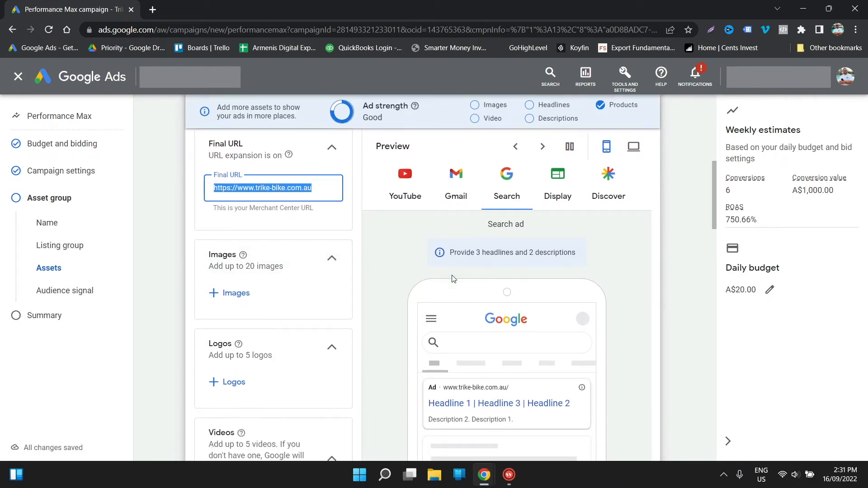
pyautogui.click(397, 182)
pyautogui.scroll(-1, 588, 294)
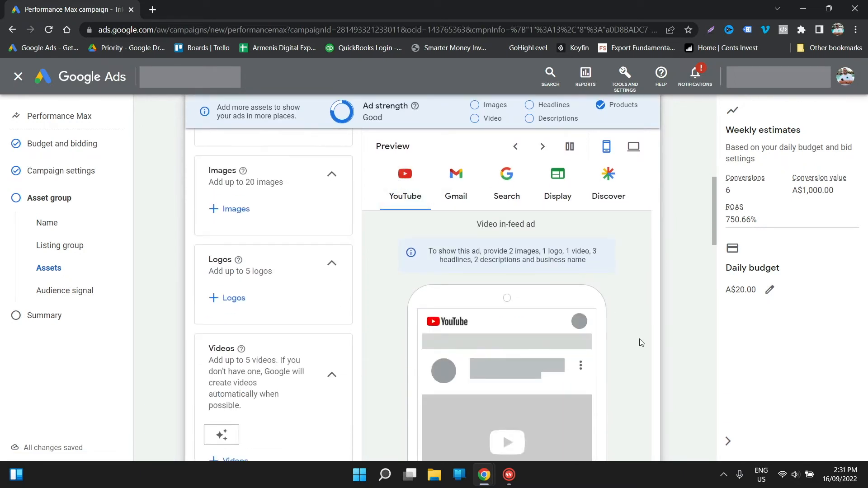
pyautogui.click(455, 186)
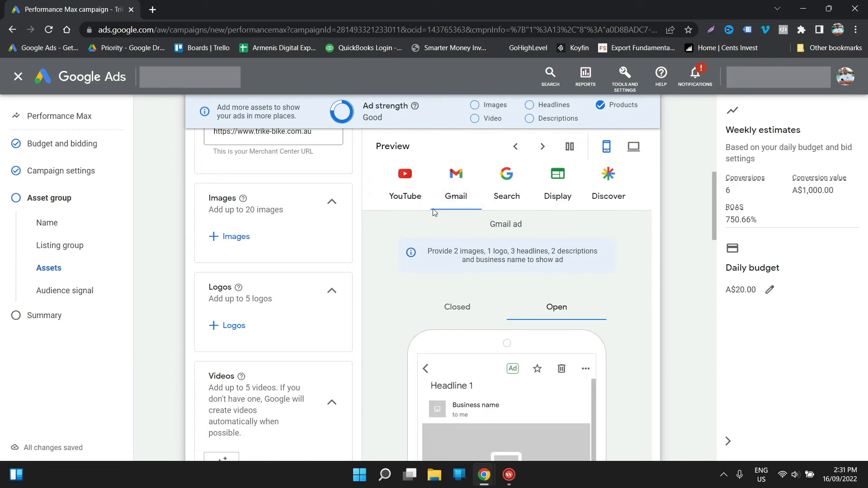
pyautogui.click(503, 185)
pyautogui.click(559, 188)
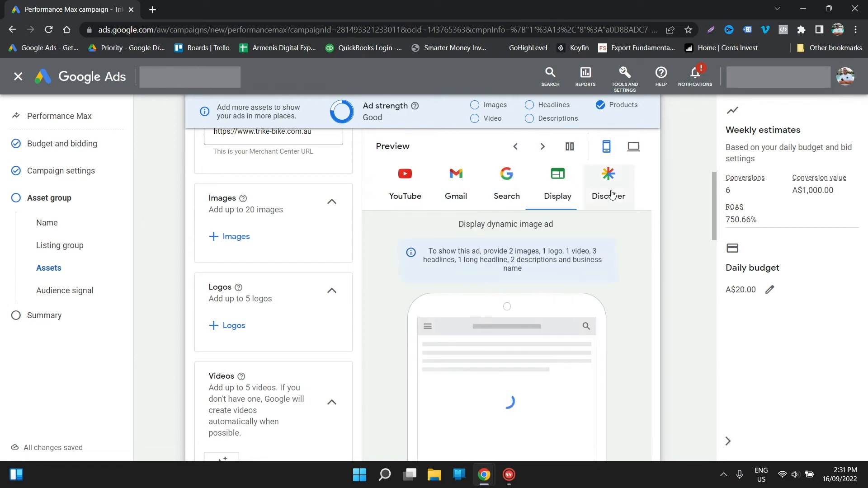
pyautogui.click(613, 194)
pyautogui.click(559, 186)
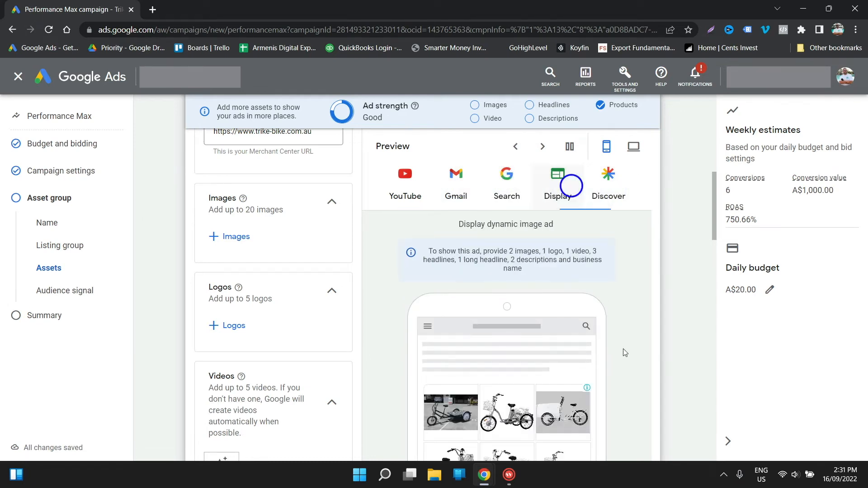
pyautogui.scroll(-1, 598, 366)
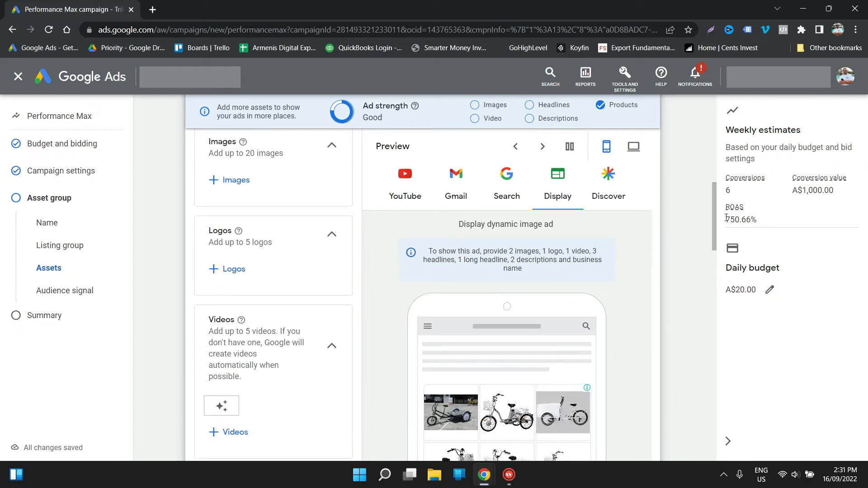
# Look through the asset fields from images down to call to action, with the Display dynamic native ad preview alongside.
pyautogui.moveTo(715, 223); pyautogui.dragTo(713, 237)
pyautogui.scroll(-5, 626, 271)
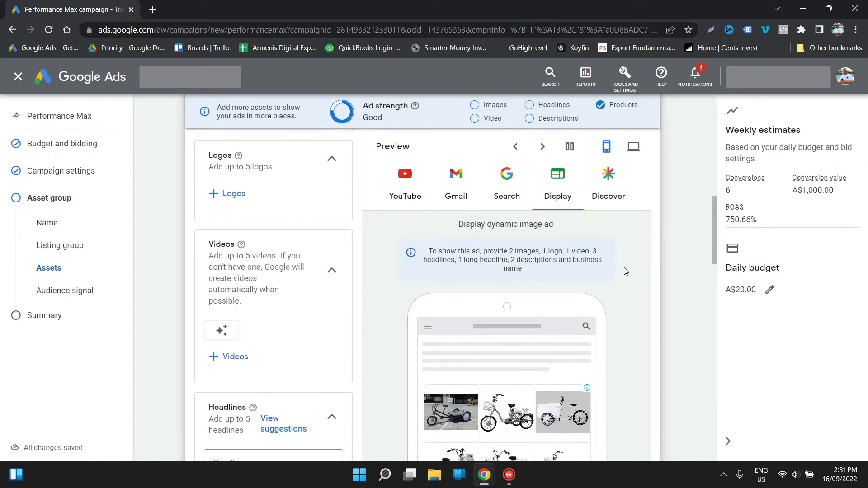
pyautogui.scroll(-10, 625, 270)
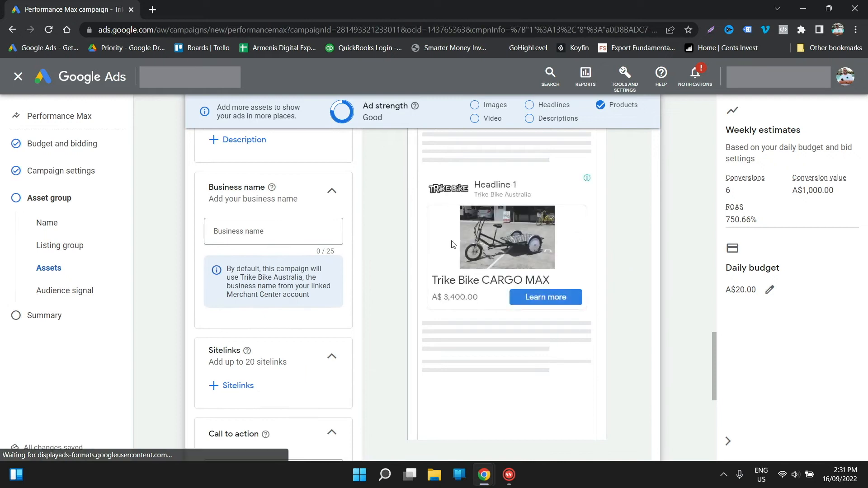
pyautogui.scroll(-2, 520, 217)
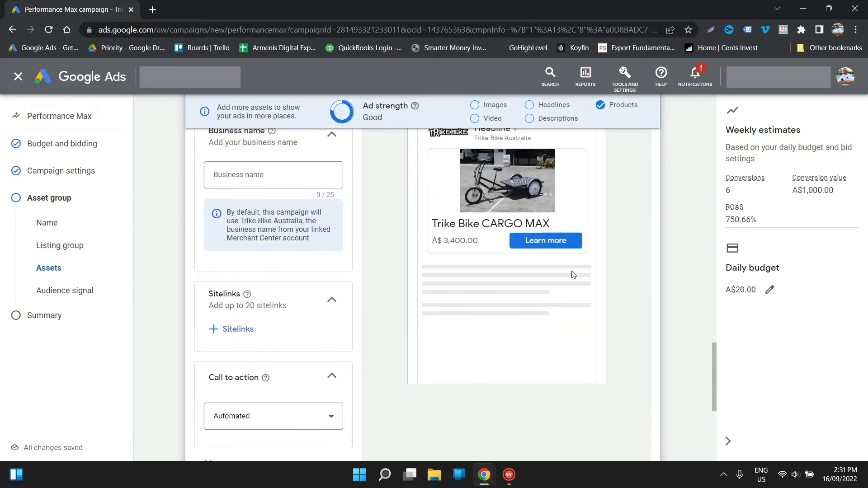
pyautogui.scroll(-2, 573, 274)
pyautogui.scroll(3, 573, 277)
pyautogui.scroll(-5, 572, 278)
pyautogui.scroll(12, 498, 234)
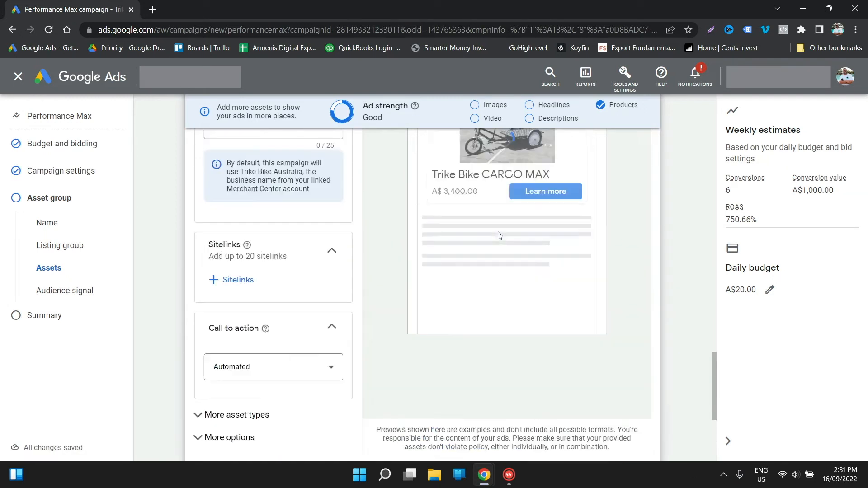
pyautogui.scroll(8, 501, 237)
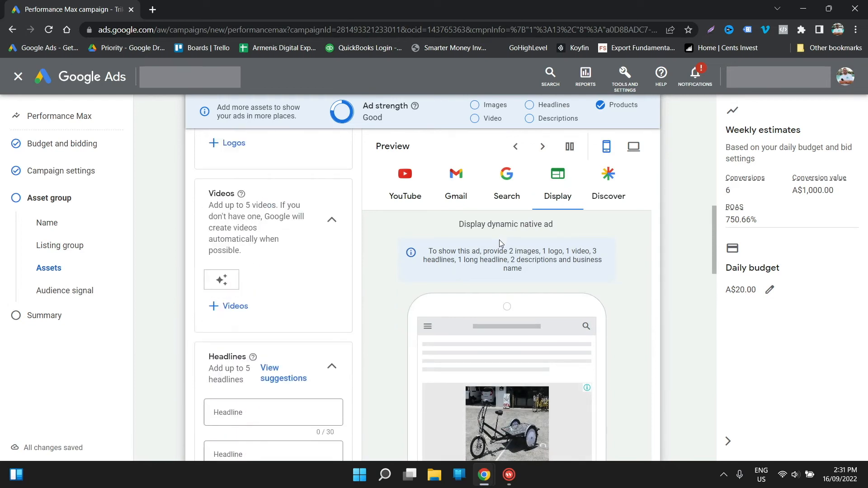
# Start adding images and select the three beach photos in the first row of the asset library.
pyautogui.scroll(1, 499, 239)
pyautogui.click(229, 353)
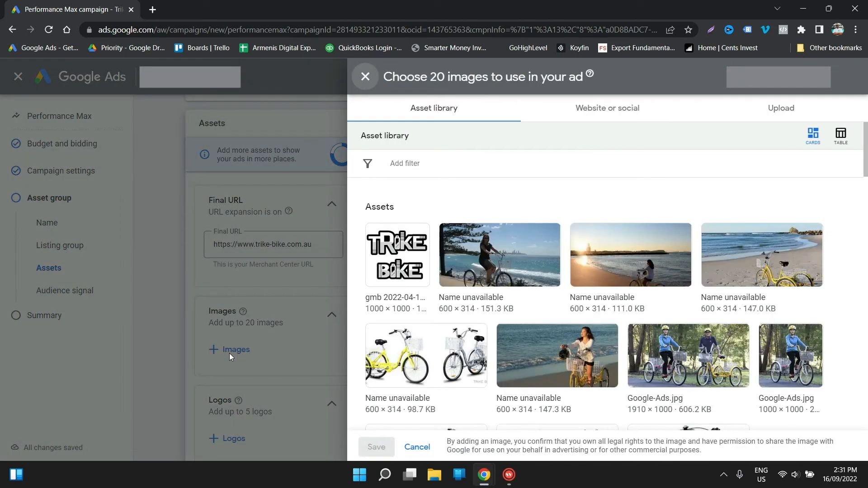
pyautogui.click(451, 237)
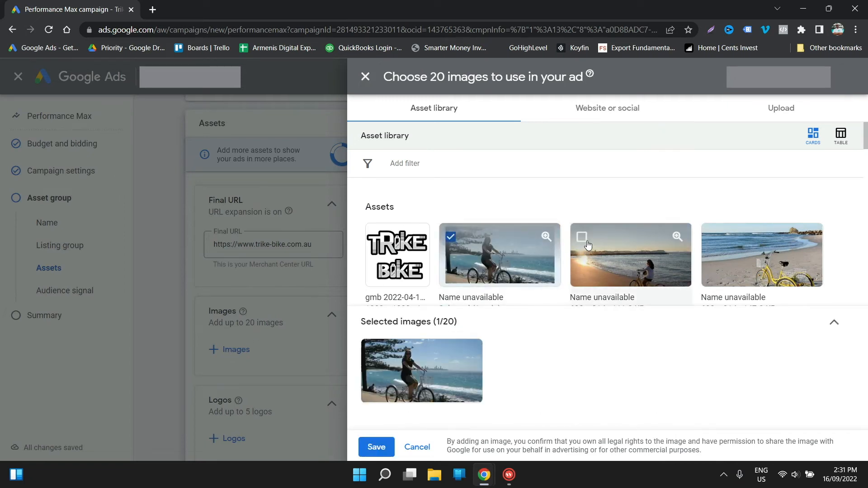
pyautogui.click(587, 244)
pyautogui.click(719, 250)
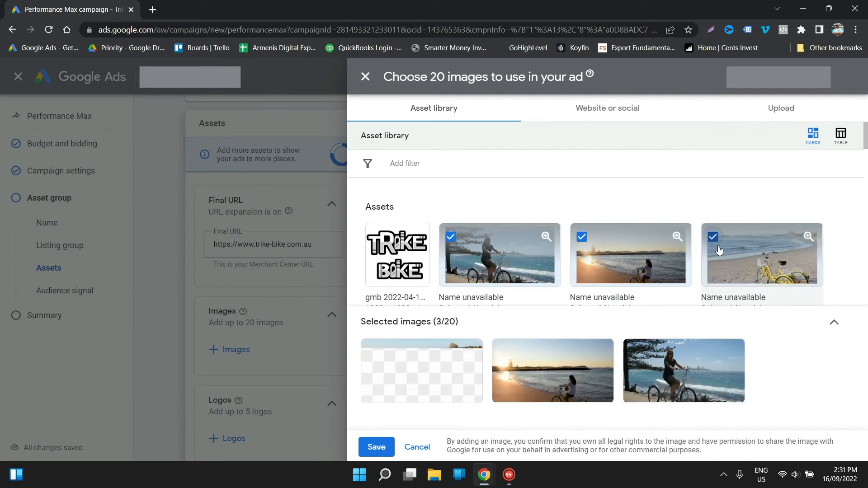
# Add the 1910 × 1000 Google-Ads.jpg and the four white-background tricycle images to the image selection.
pyautogui.scroll(-3, 638, 304)
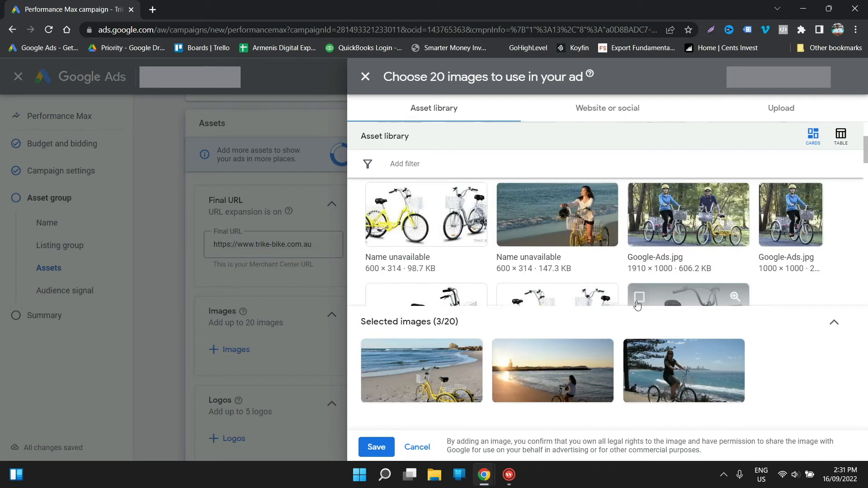
pyautogui.click(640, 197)
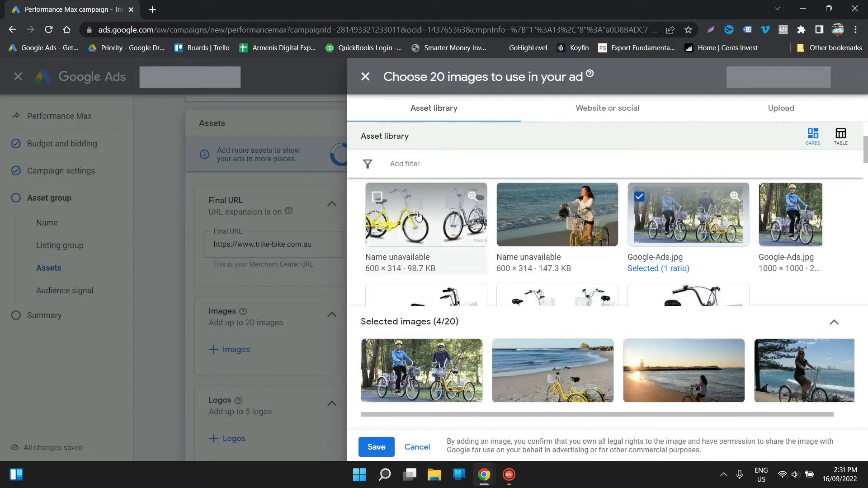
pyautogui.click(376, 199)
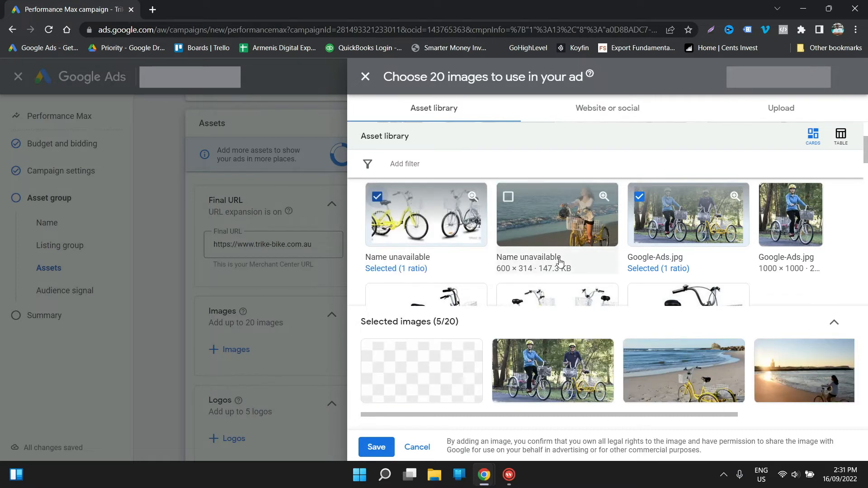
pyautogui.scroll(-2, 534, 254)
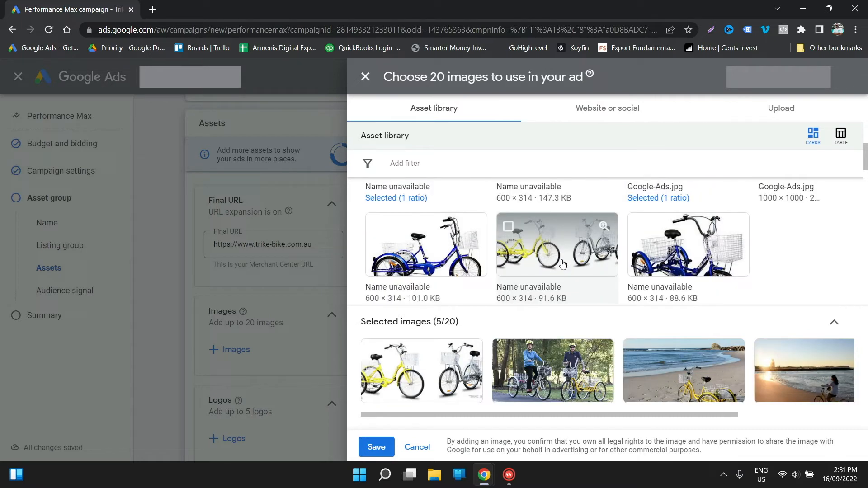
pyautogui.click(377, 228)
pyautogui.click(640, 227)
pyautogui.click(508, 227)
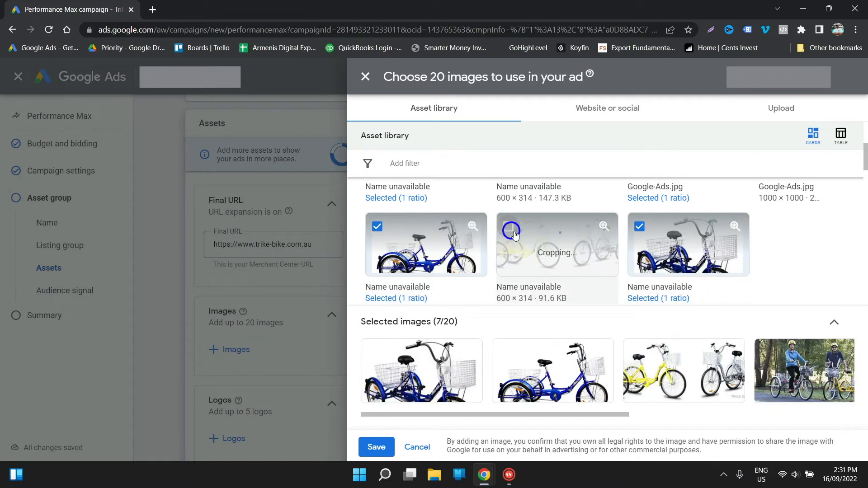
# Browse the remaining tricycle images in the asset library for further candidates.
pyautogui.scroll(-3, 617, 274)
pyautogui.scroll(-2, 617, 276)
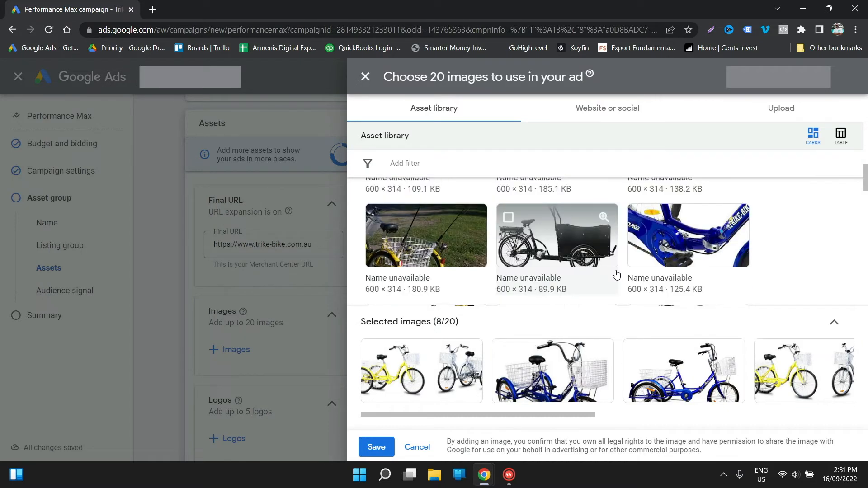
pyautogui.scroll(2, 452, 252)
pyautogui.scroll(-2, 559, 247)
pyautogui.scroll(1, 558, 247)
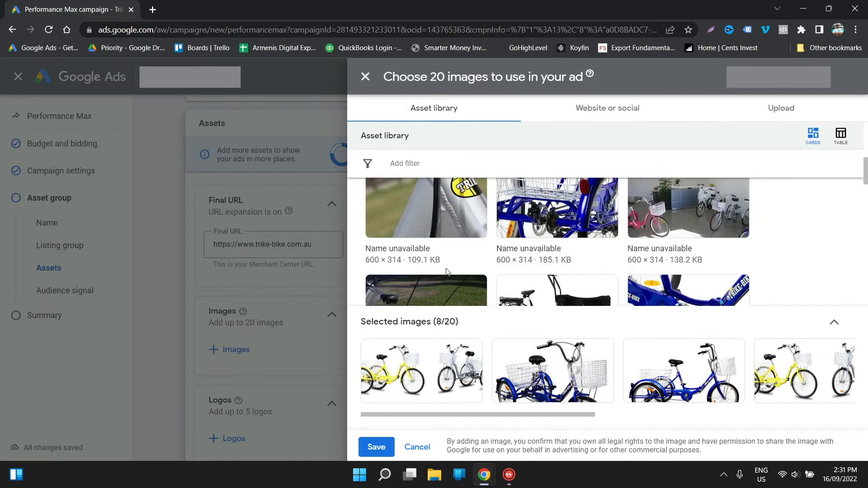
pyautogui.scroll(-2, 601, 259)
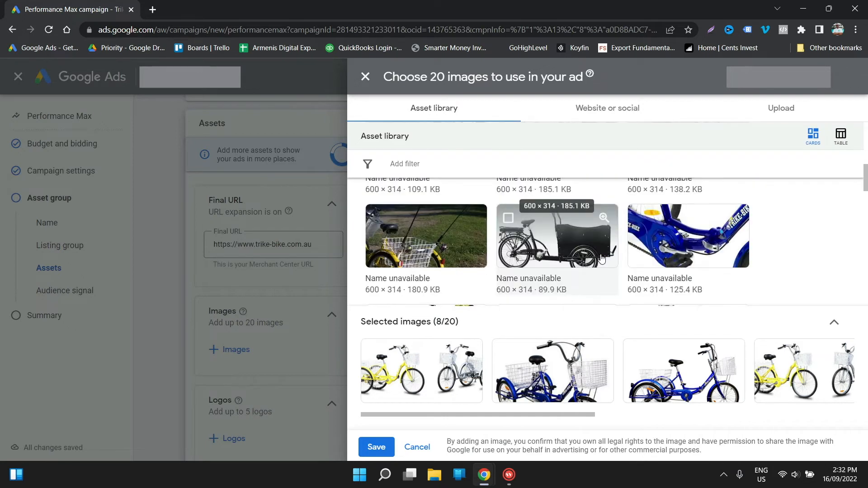
pyautogui.click(631, 116)
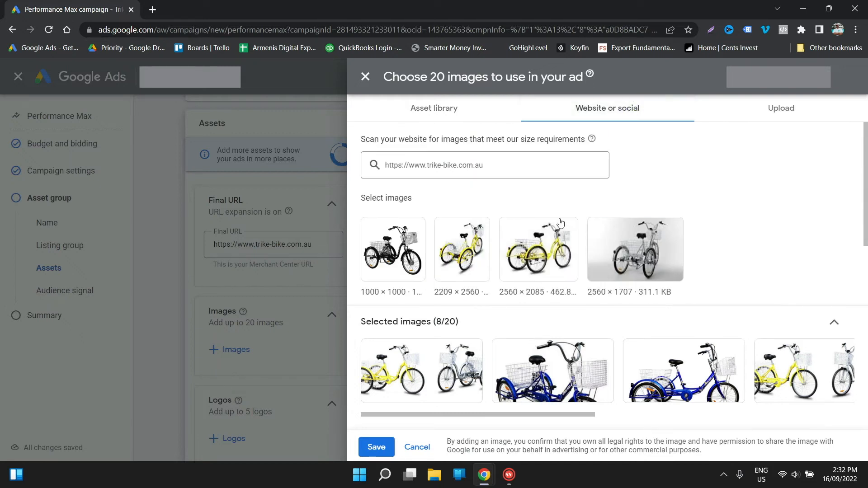
pyautogui.scroll(-2, 575, 265)
pyautogui.scroll(-1, 576, 265)
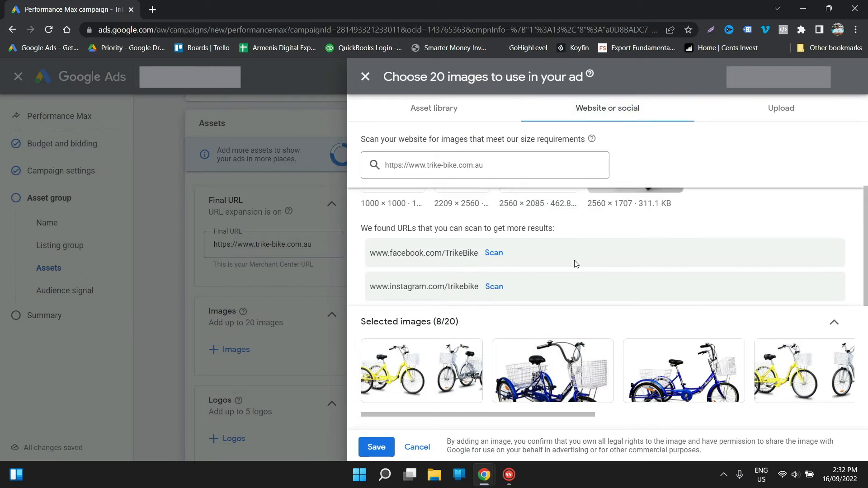
pyautogui.scroll(2, 552, 265)
pyautogui.scroll(-2, 537, 283)
pyautogui.scroll(2, 553, 269)
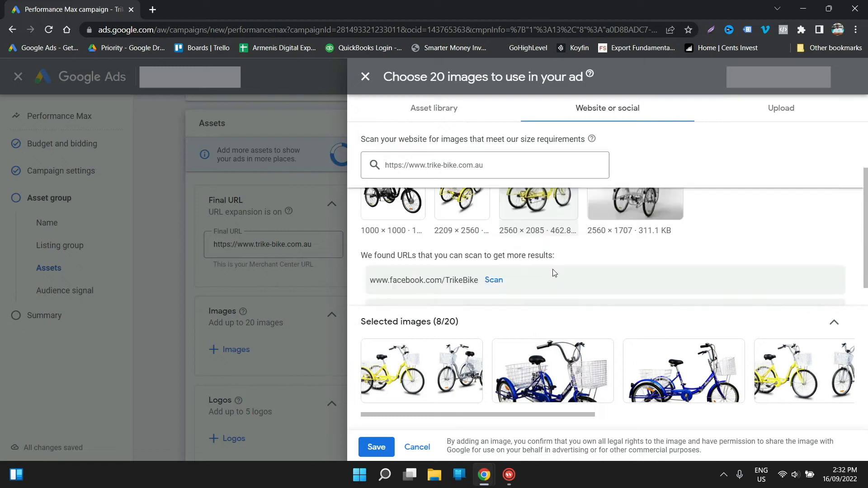
pyautogui.scroll(-2, 553, 270)
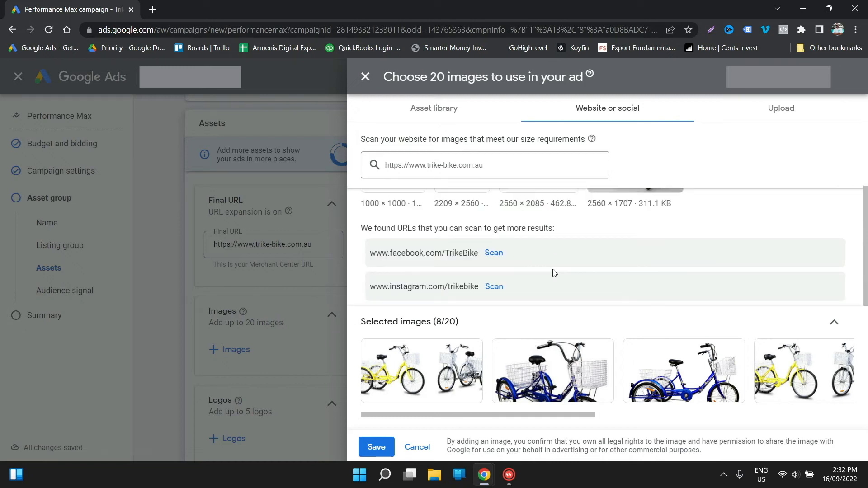
pyautogui.click(502, 294)
pyautogui.click(497, 265)
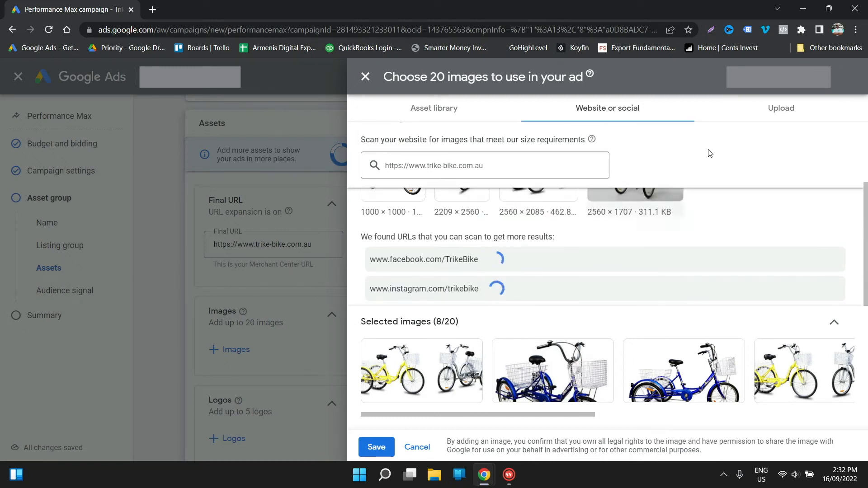
# Check the image upload option, and look through the asset library in table view.
pyautogui.click(763, 120)
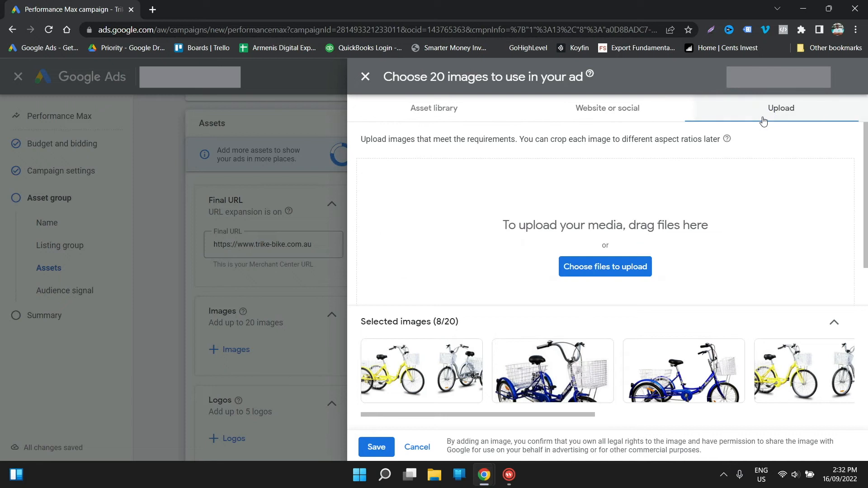
pyautogui.click(460, 106)
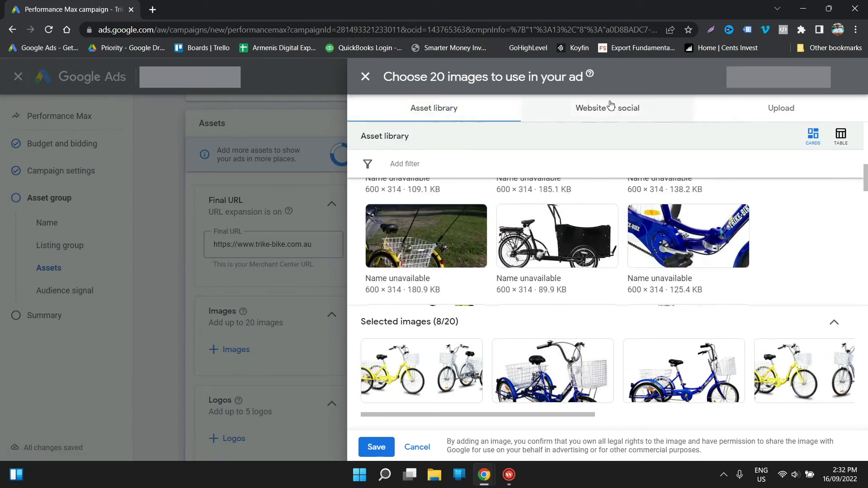
pyautogui.click(841, 134)
pyautogui.scroll(-3, 745, 290)
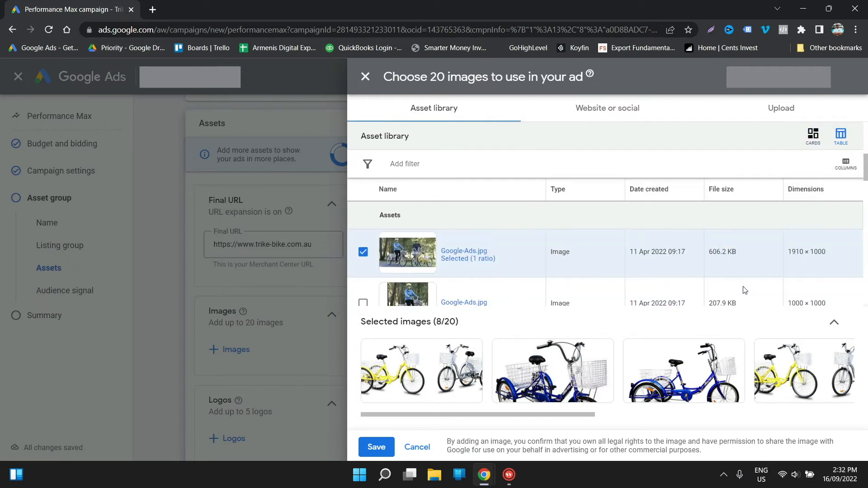
pyautogui.scroll(-2, 745, 290)
# Examine the scanned Instagram images and the crop options for "Be the Talk of the Town", and return without selecting a ratio.
pyautogui.click(630, 108)
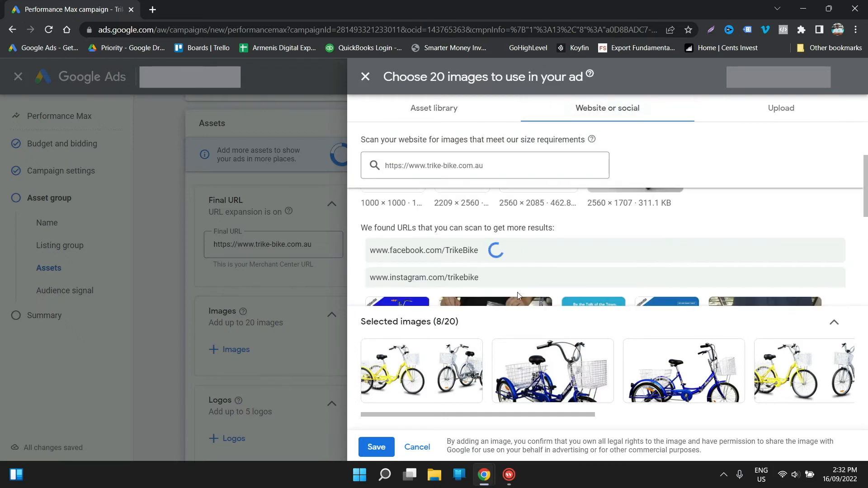
pyautogui.scroll(-2, 519, 272)
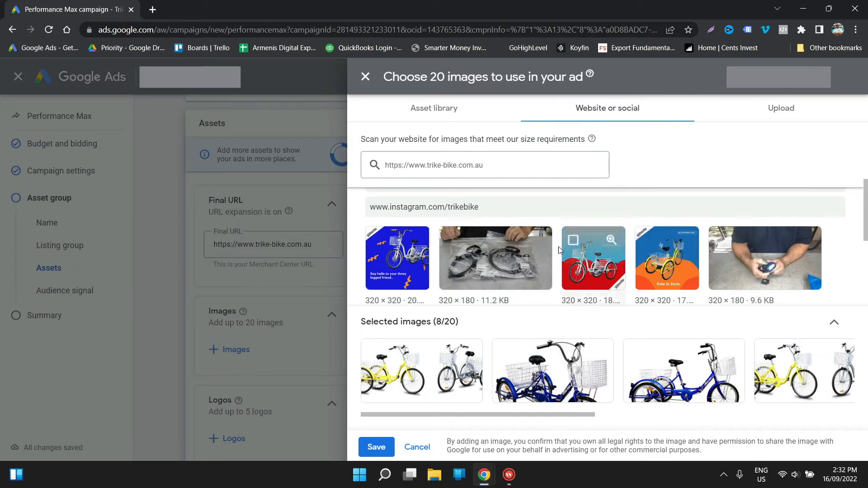
pyautogui.click(606, 276)
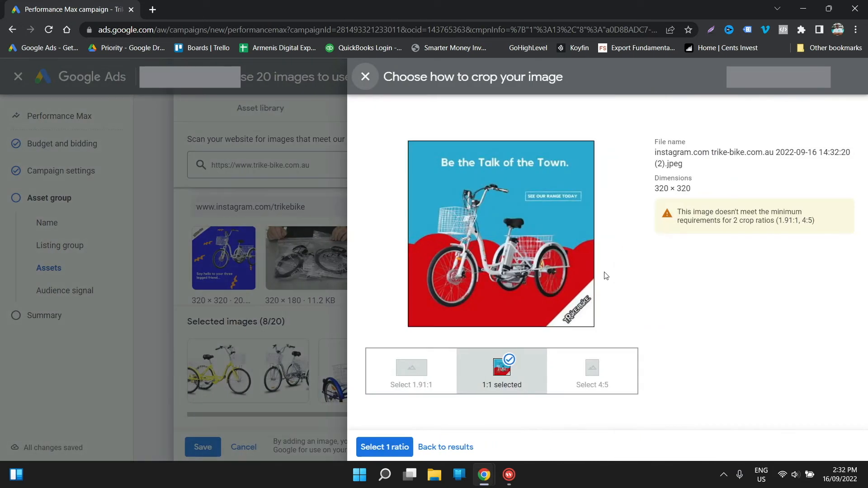
pyautogui.click(452, 449)
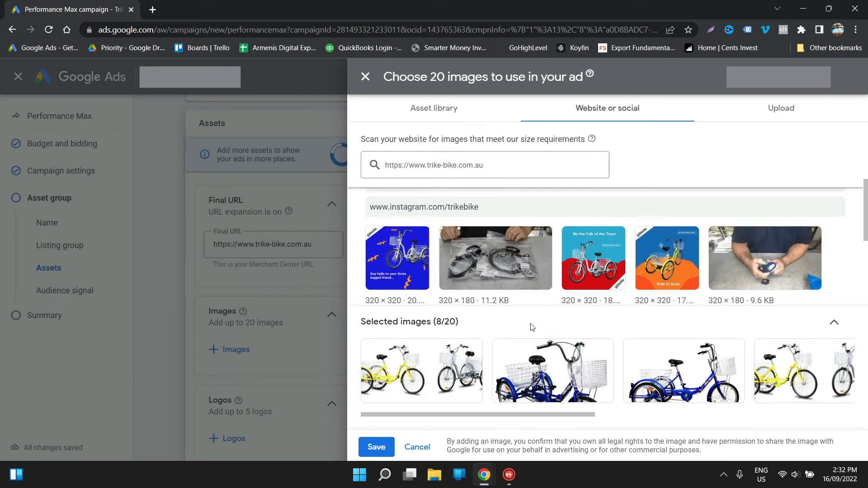
# Save the selected images to the asset group.
pyautogui.scroll(1, 554, 275)
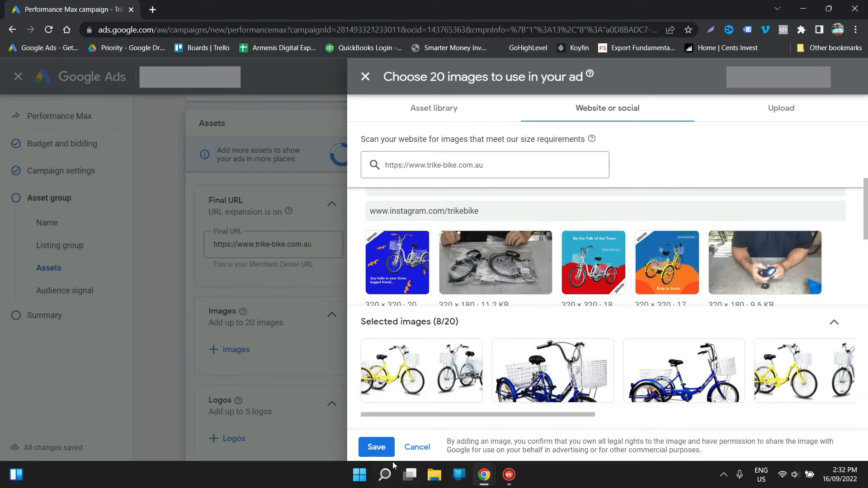
pyautogui.click(376, 447)
pyautogui.scroll(-2, 327, 355)
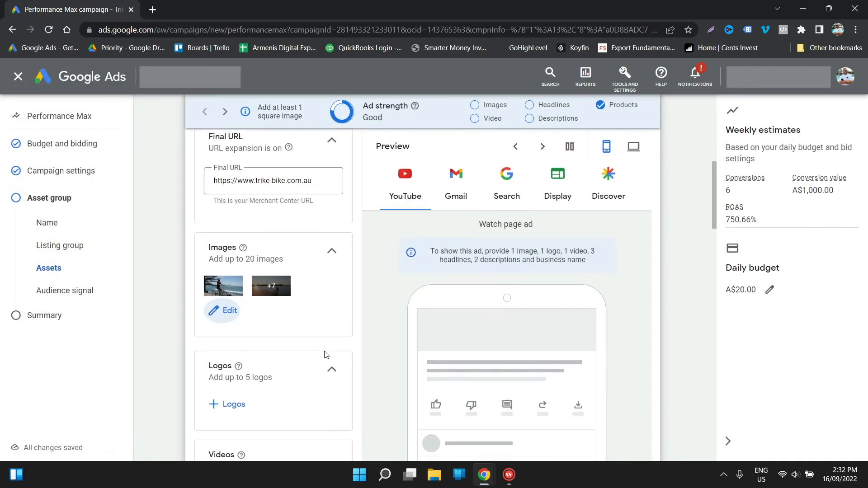
# Add the square Trike Bike logo from the asset library to the asset group's logos and save it.
pyautogui.scroll(-1, 317, 352)
pyautogui.click(243, 356)
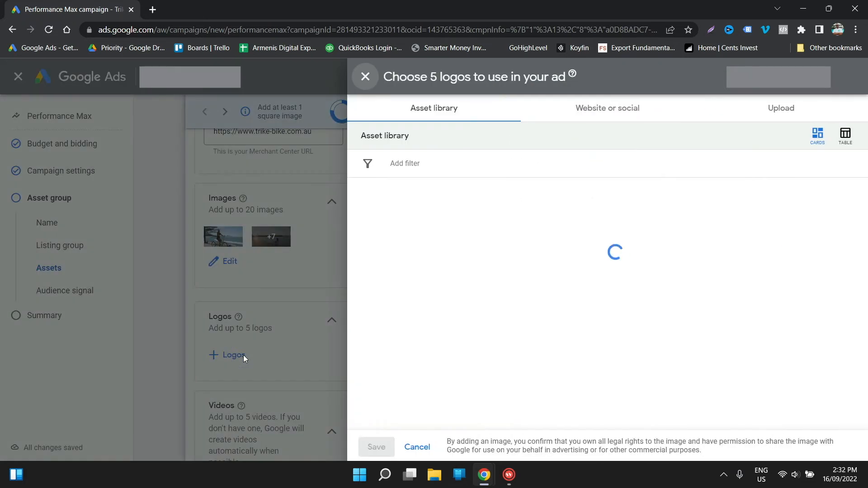
pyautogui.scroll(-5, 576, 318)
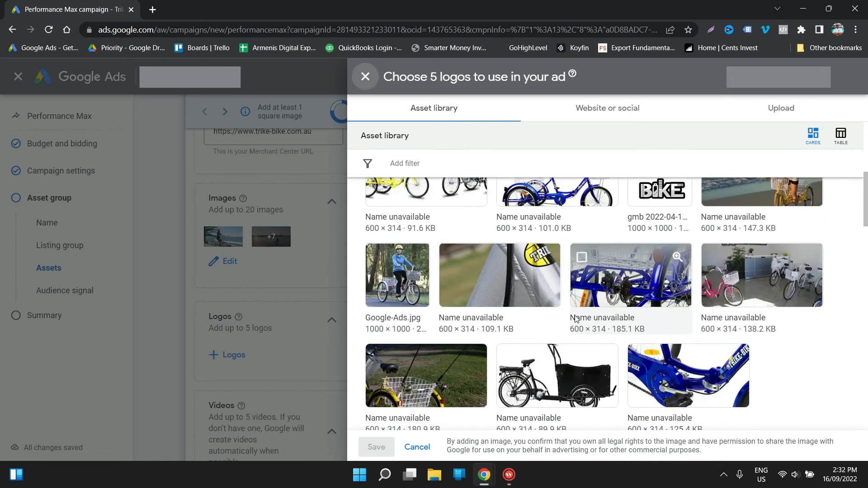
pyautogui.scroll(2, 611, 317)
pyautogui.click(643, 312)
pyautogui.click(367, 446)
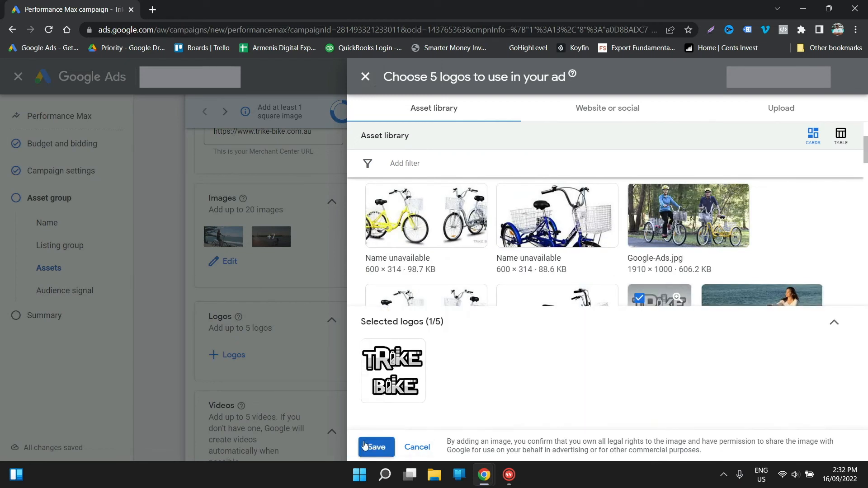
pyautogui.scroll(-4, 344, 381)
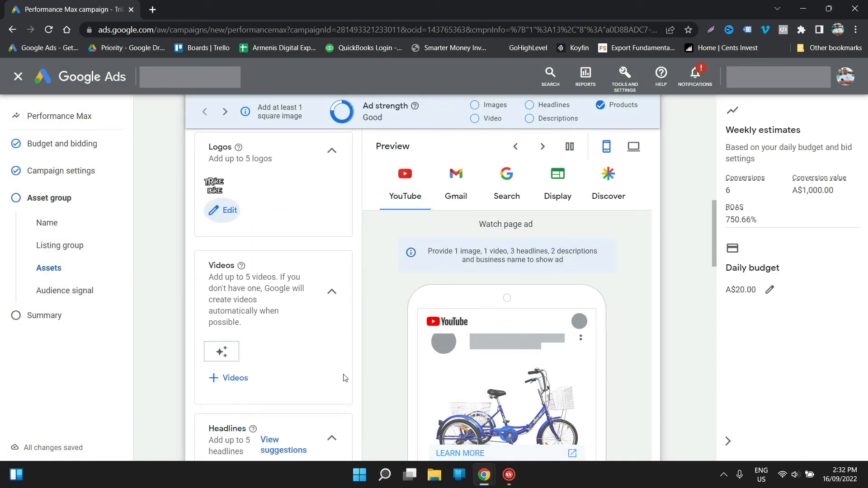
pyautogui.scroll(1, 317, 393)
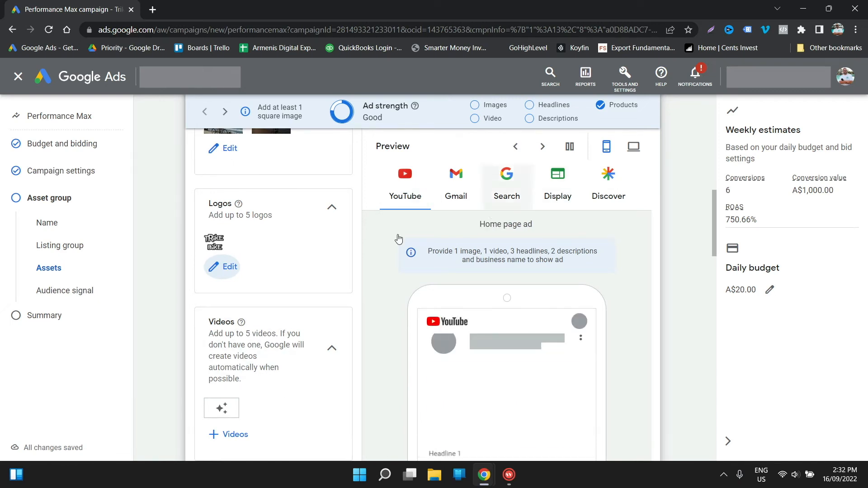
# Check the options for adding YouTube videos to the asset group, including the YouTube search, and return without choosing a video.
pyautogui.scroll(-1, 262, 373)
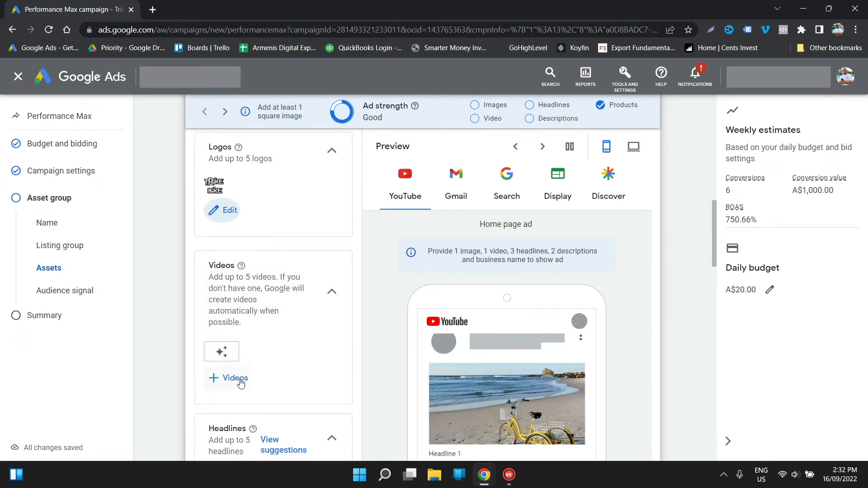
pyautogui.click(235, 378)
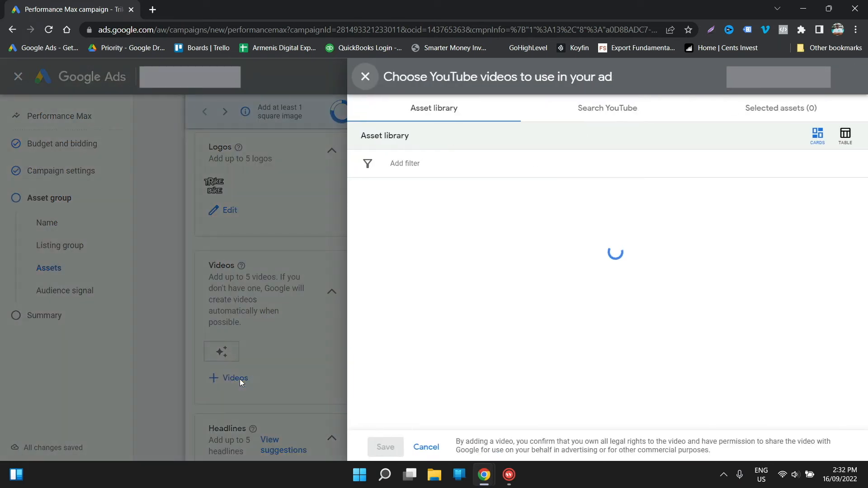
pyautogui.click(623, 117)
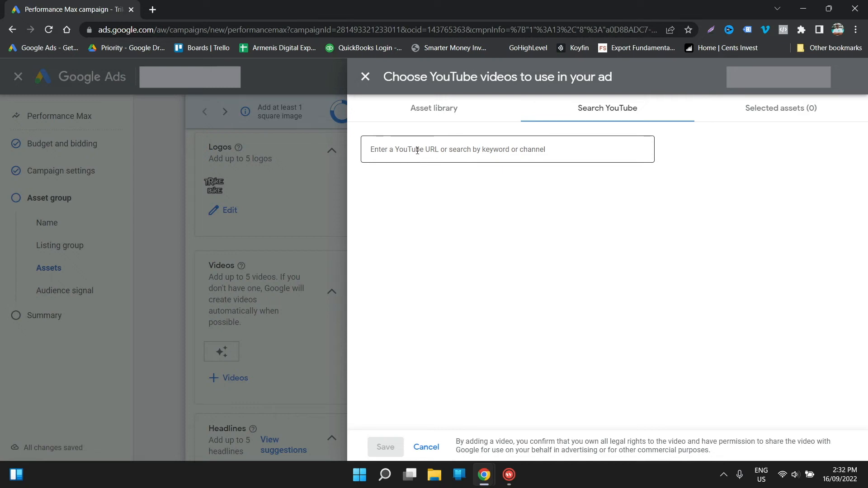
pyautogui.click(297, 206)
# Add the suggested headlines "Trike Bike Tricycles" and "Tricycles for Sale" to the asset group, and close the suggestions.
pyautogui.scroll(-3, 324, 310)
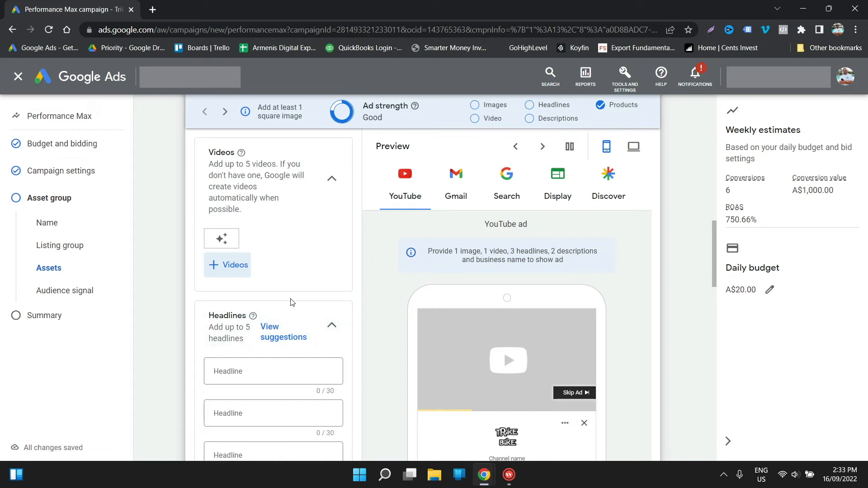
pyautogui.scroll(-1, 291, 301)
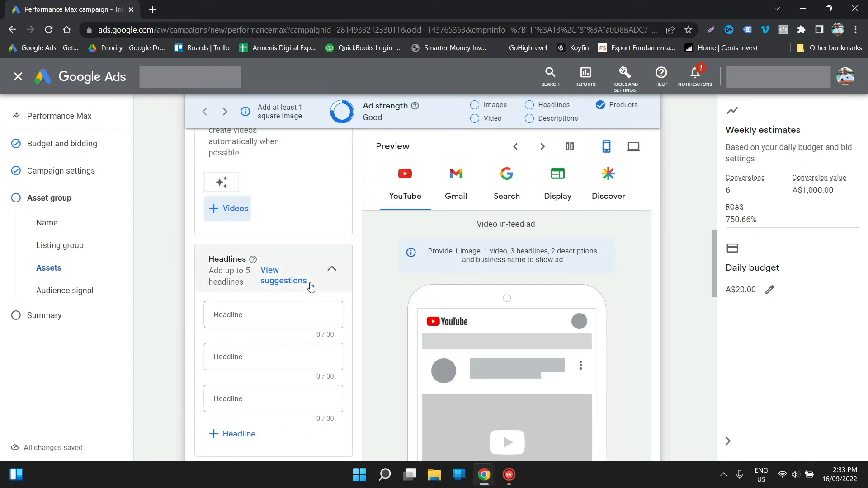
pyautogui.click(276, 275)
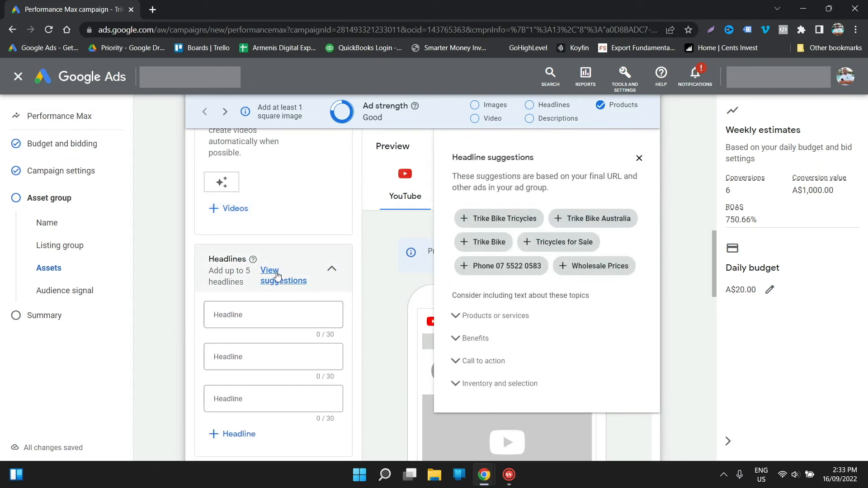
pyautogui.click(460, 221)
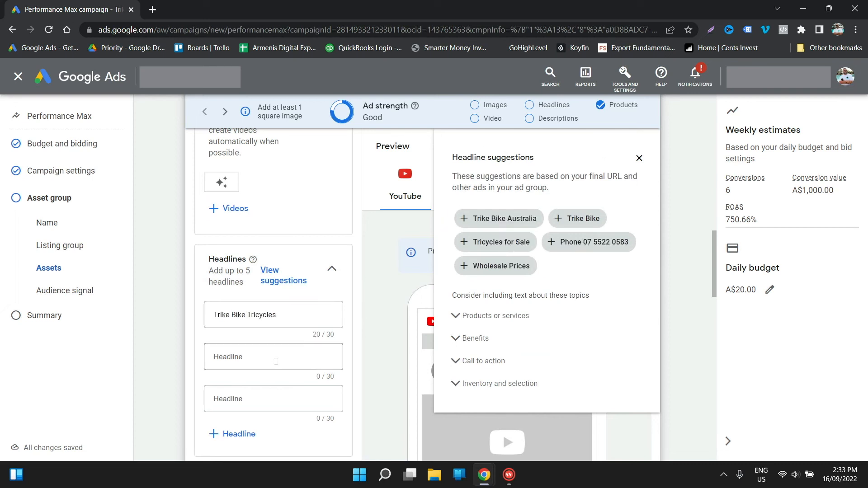
pyautogui.click(271, 365)
pyautogui.click(496, 242)
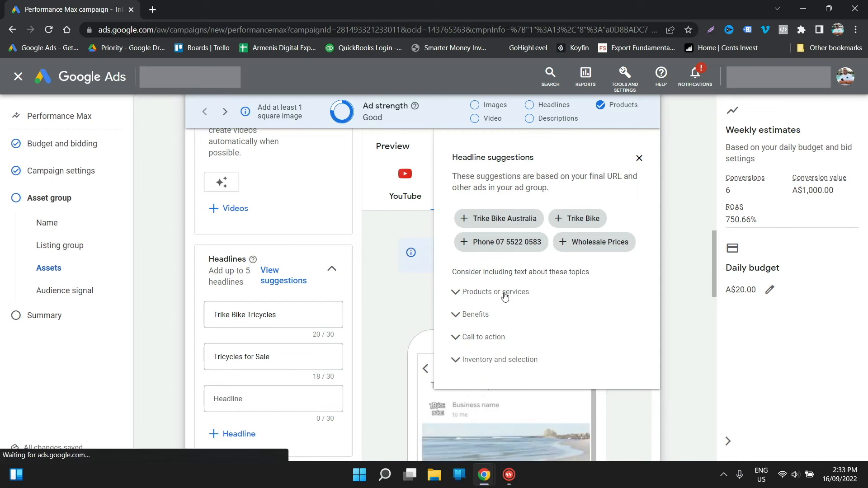
pyautogui.click(639, 158)
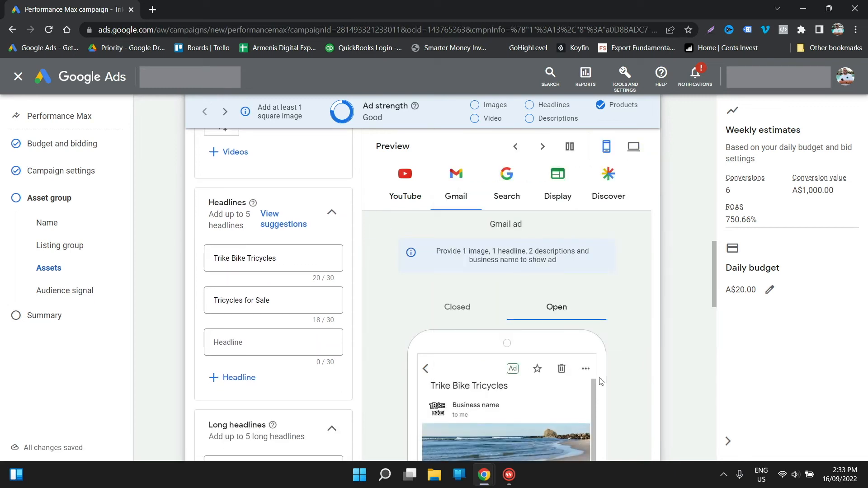
# Enter "Best Trikes Australia" as the third headline of the asset group.
pyautogui.scroll(-3, 572, 396)
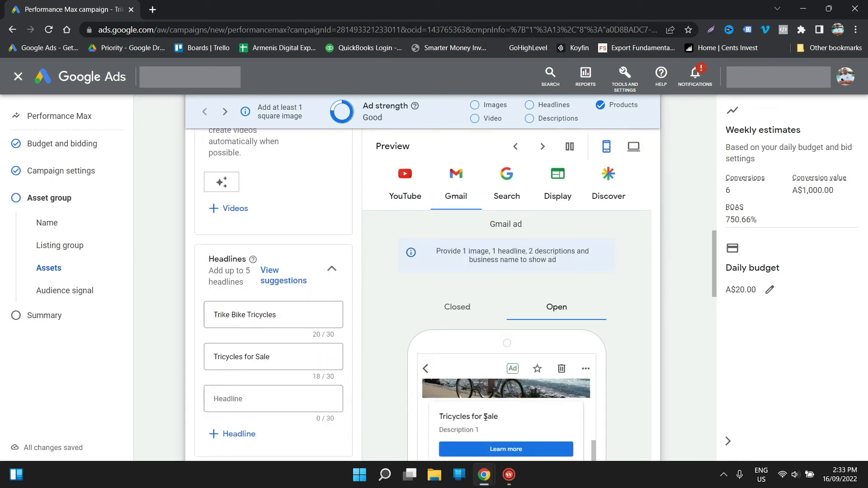
pyautogui.click(276, 394)
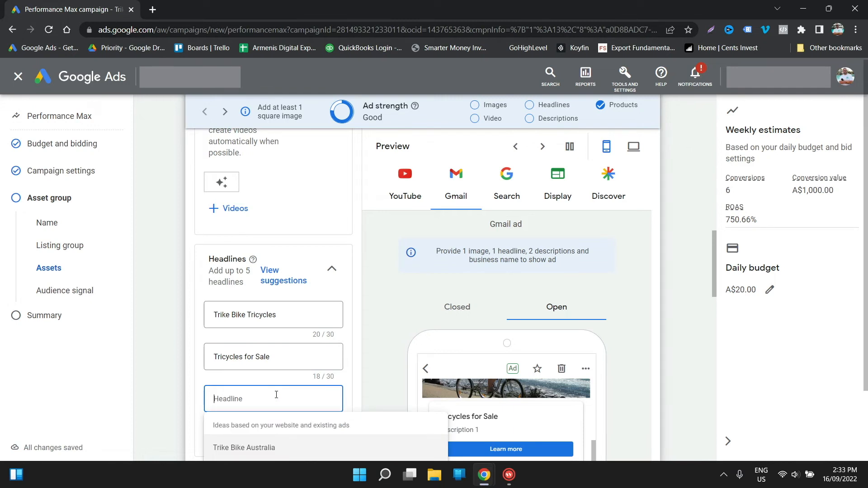
pyautogui.write('Best ')
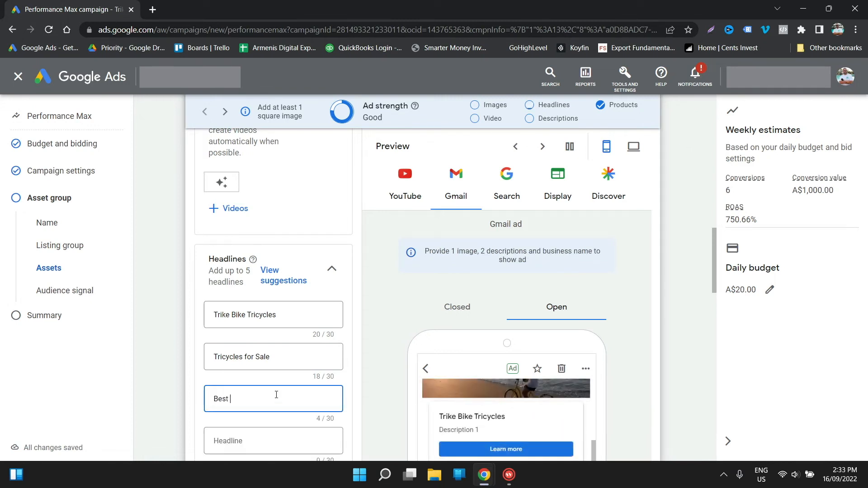
pyautogui.write('Trikes Australia')
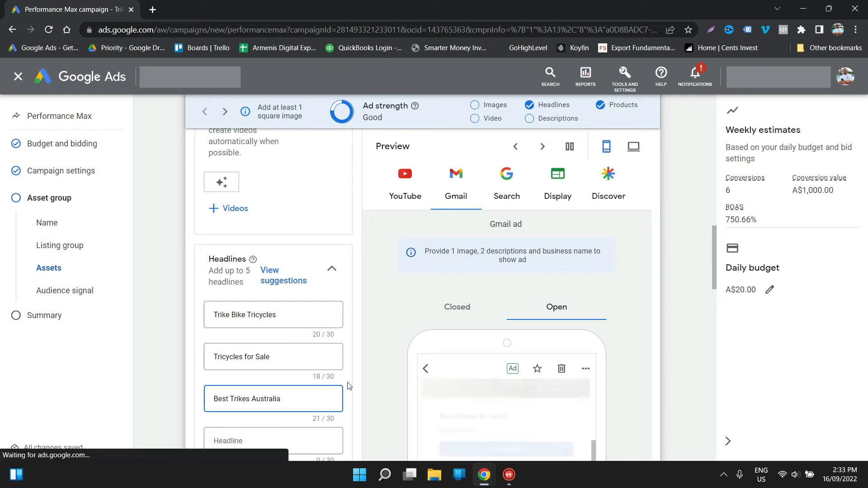
# Enter "Free Shipping Australia Wide" as the first long headline.
pyautogui.scroll(-6, 356, 281)
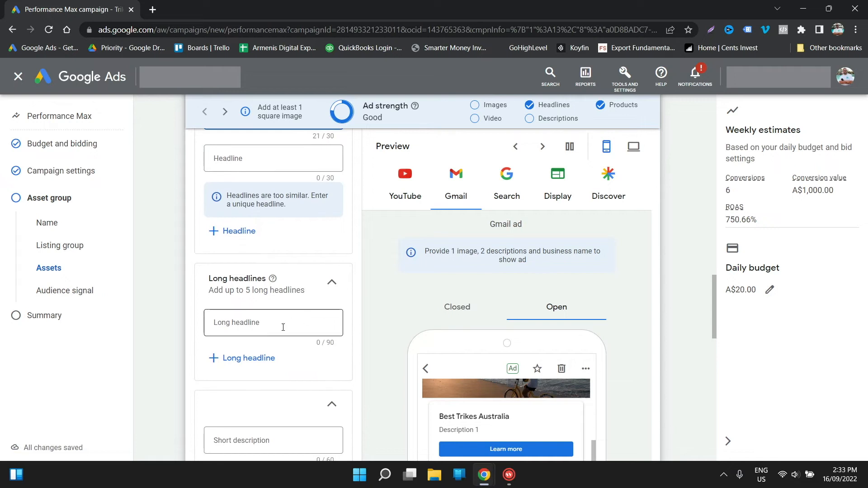
pyautogui.click(266, 325)
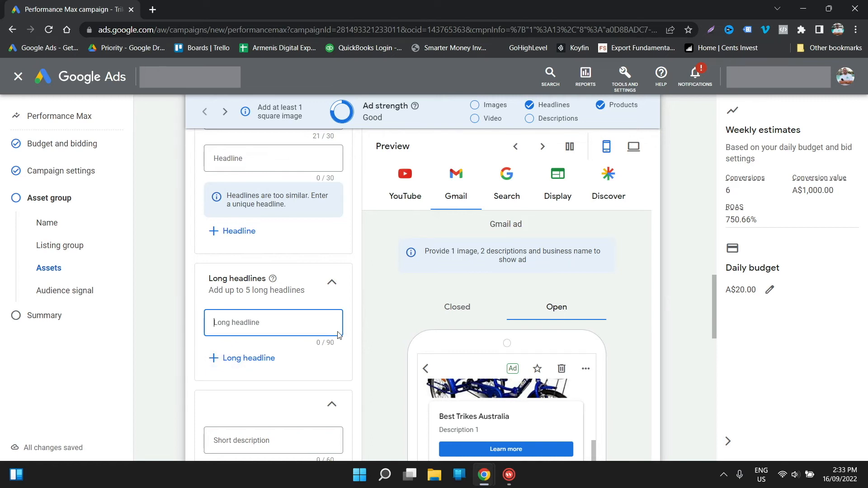
pyautogui.write('Free Shipping Australia Wide')
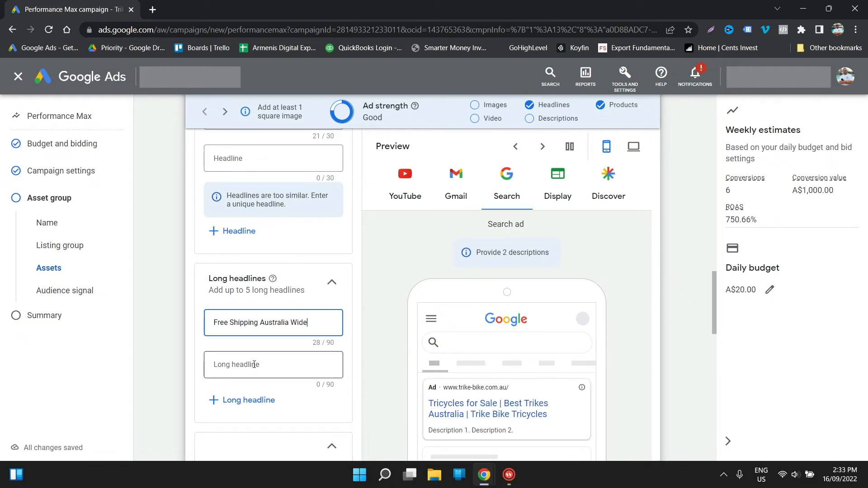
# Enter "Aus' Best Trike Seller. Highquality Trikes at the Best Prices" as the second long headline.
pyautogui.click(240, 358)
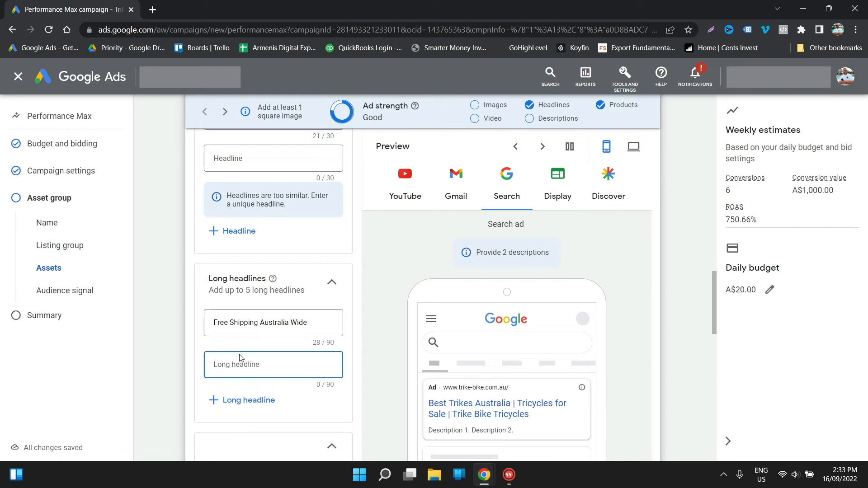
pyautogui.write('Au')
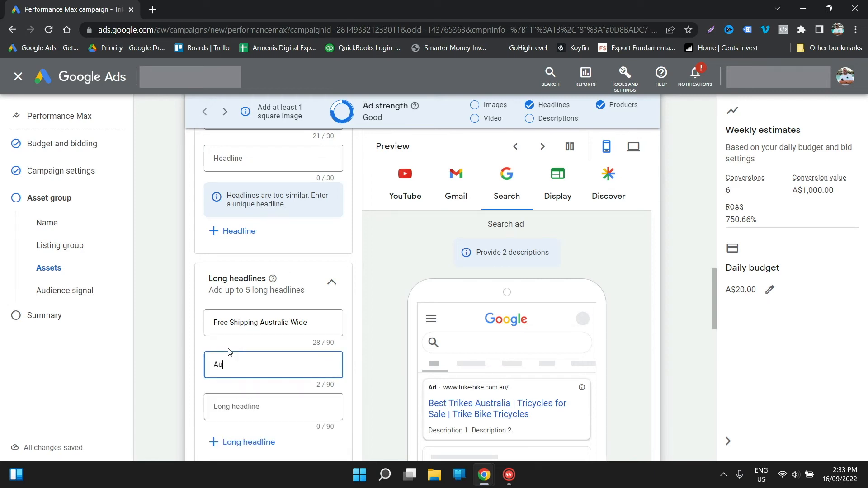
pyautogui.write("s'")
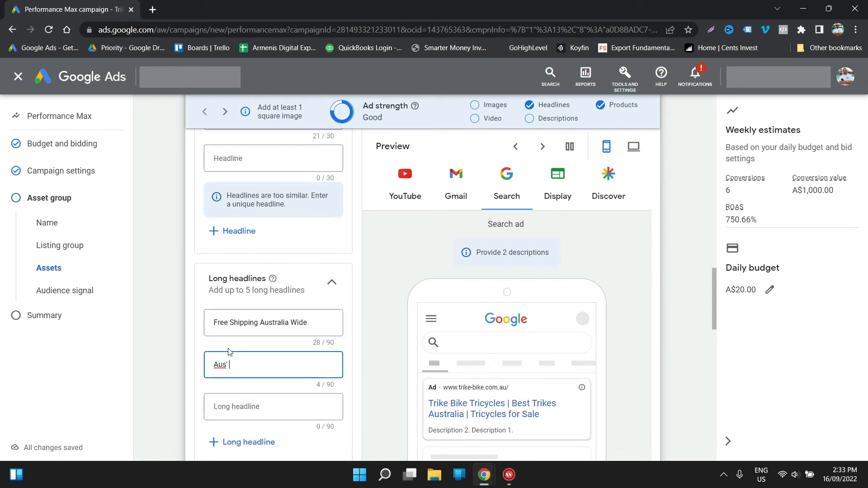
pyautogui.write(' Best Trike')
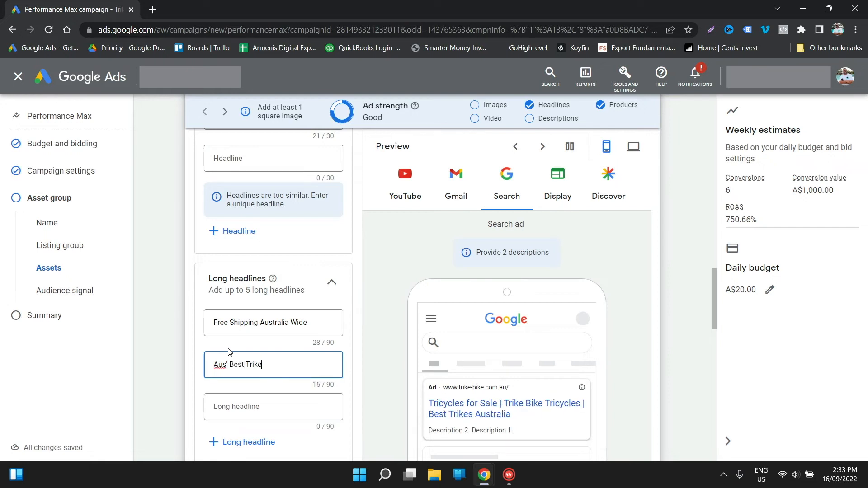
pyautogui.write(' Seller. Highquality Trikes at')
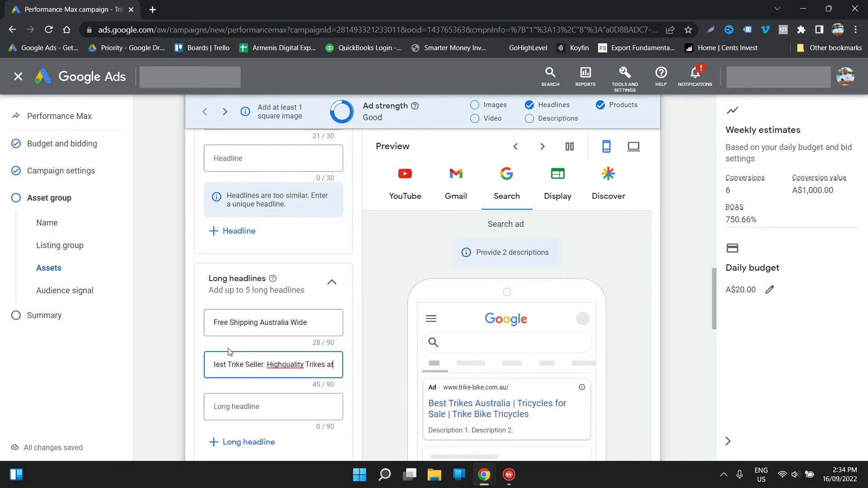
pyautogui.write(' the Best Prices')
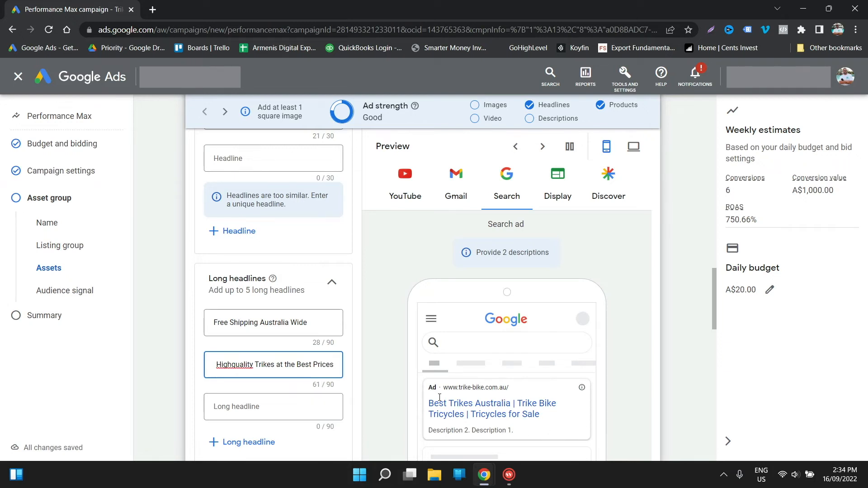
# Set the short description to "Trike Bike Is The Largest Seller Of Tricycles In Australia" and the description to "Quality TRIKE BIKE Tricycles at Wholesale Prices".
pyautogui.scroll(-4, 330, 367)
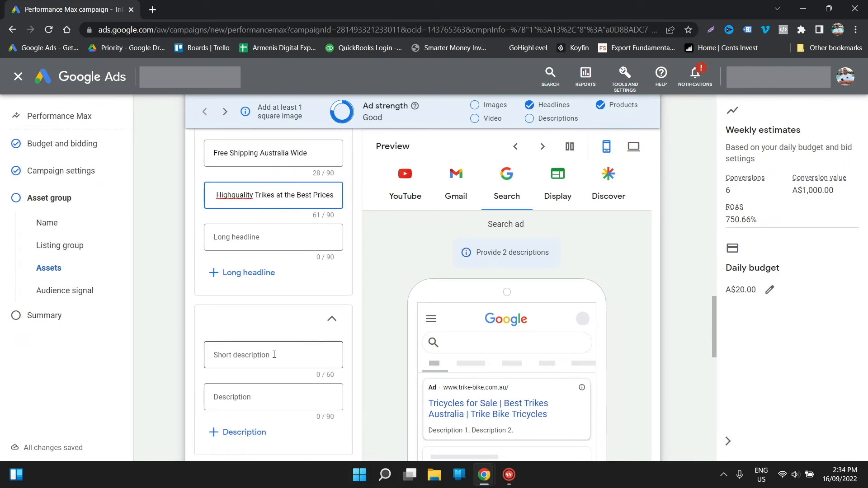
pyautogui.click(274, 355)
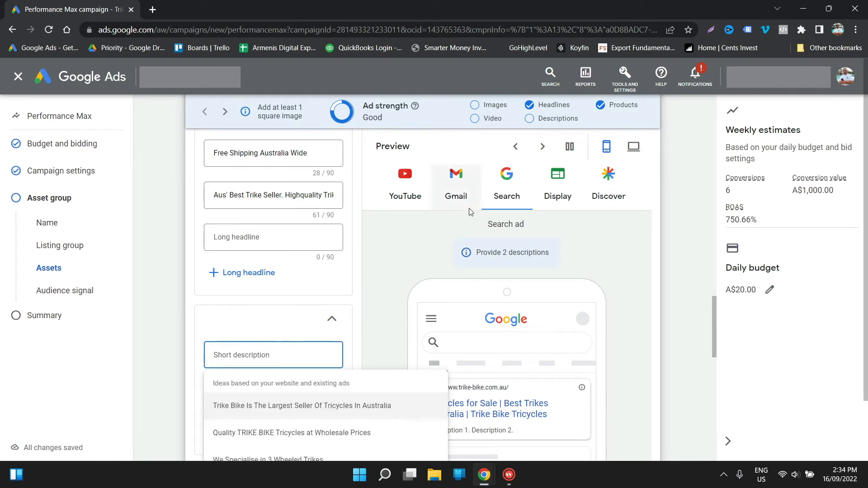
pyautogui.click(281, 415)
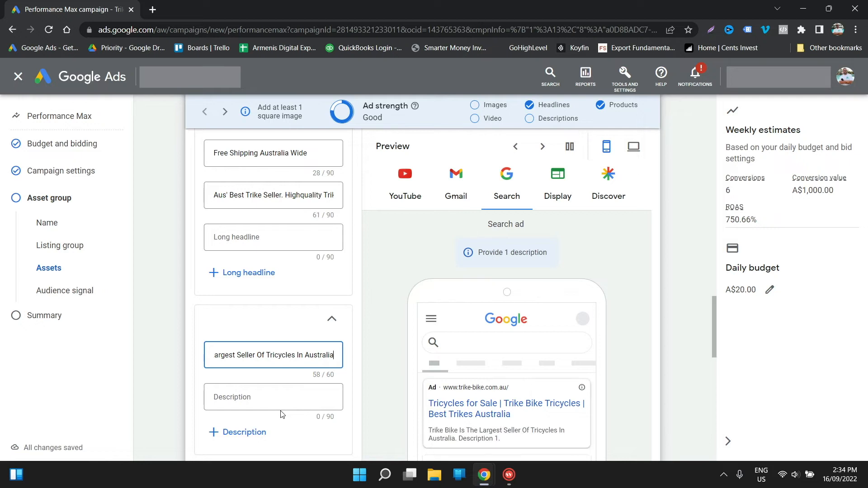
pyautogui.click(265, 399)
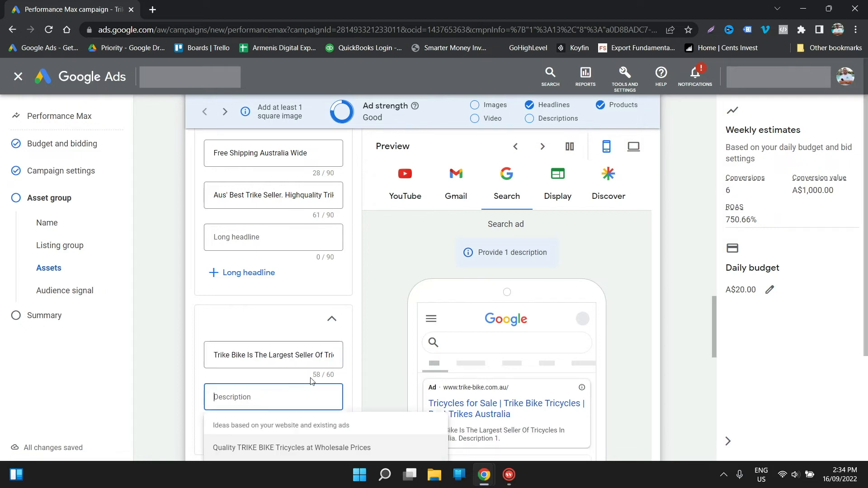
pyautogui.scroll(-1, 316, 379)
pyautogui.click(278, 399)
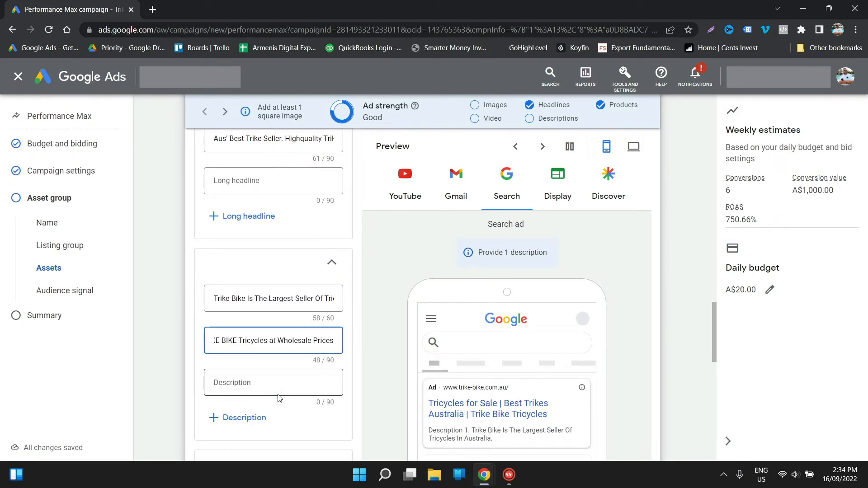
# Add the suggested description "Selling Trike Bike's Is All That We Do, We Specialise in 3 Wheeled Trikes" as the third description.
pyautogui.click(247, 385)
pyautogui.click(327, 358)
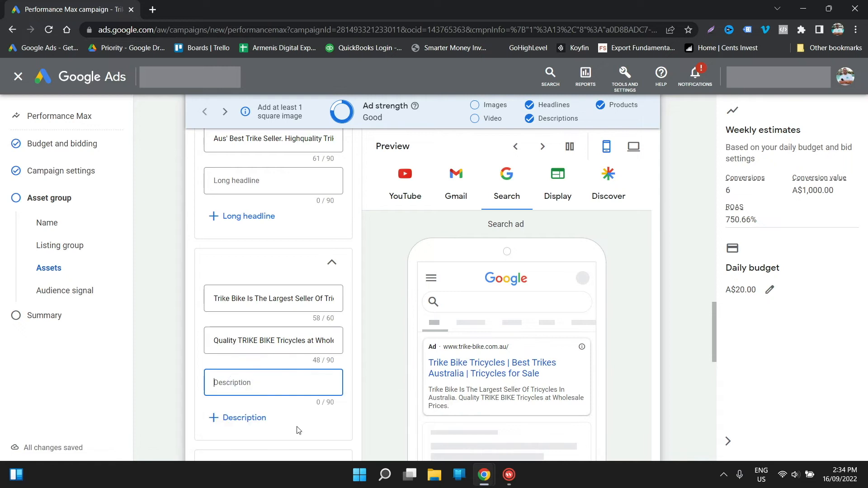
pyautogui.scroll(-1, 351, 349)
pyautogui.scroll(4, 312, 362)
pyautogui.scroll(-4, 281, 370)
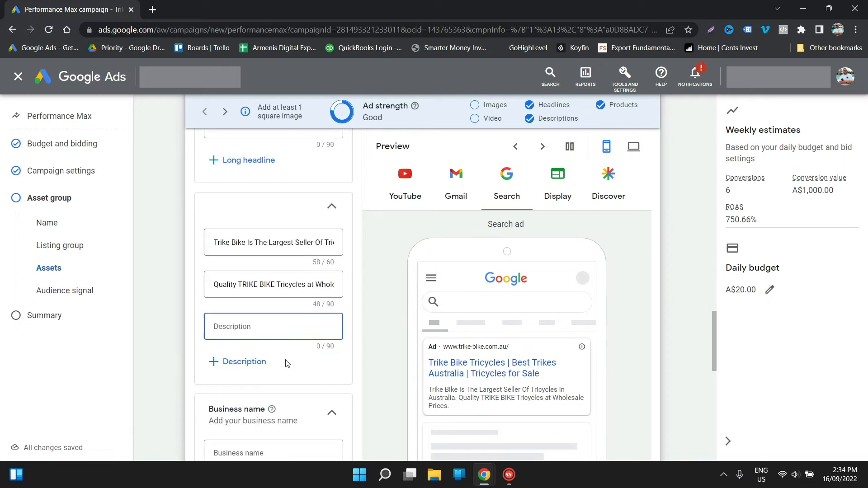
pyautogui.click(253, 337)
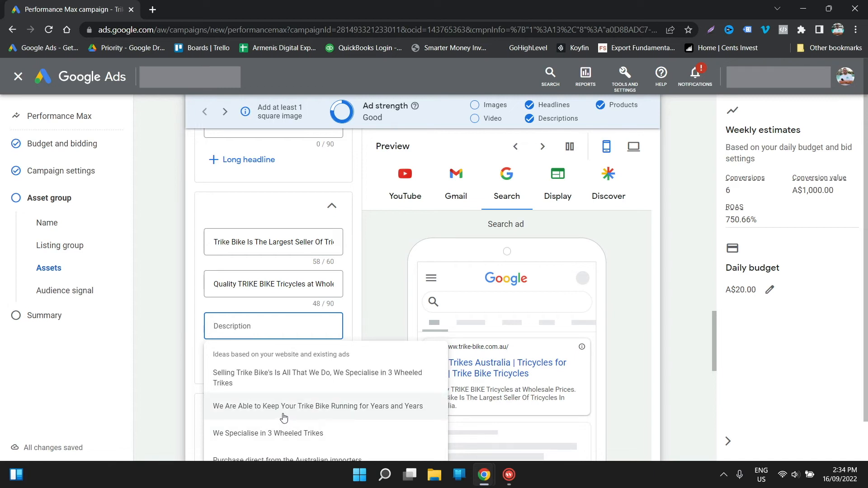
pyautogui.click(271, 392)
pyautogui.click(339, 364)
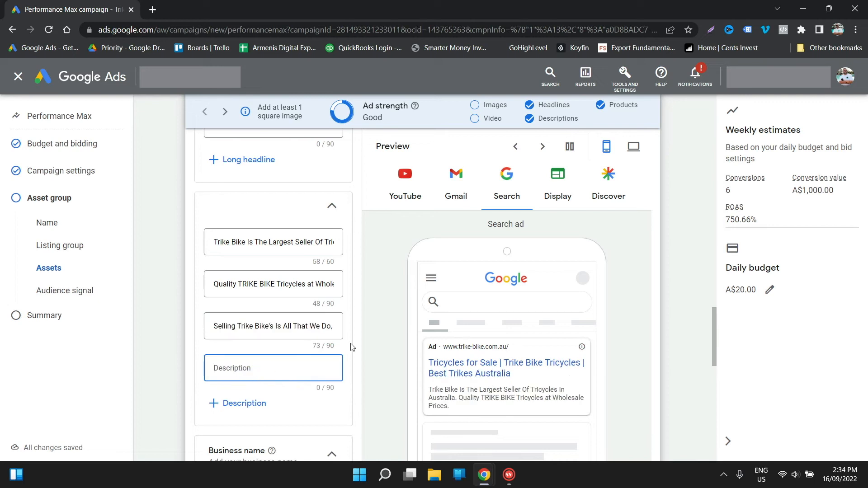
pyautogui.scroll(-3, 352, 347)
pyautogui.scroll(2, 347, 352)
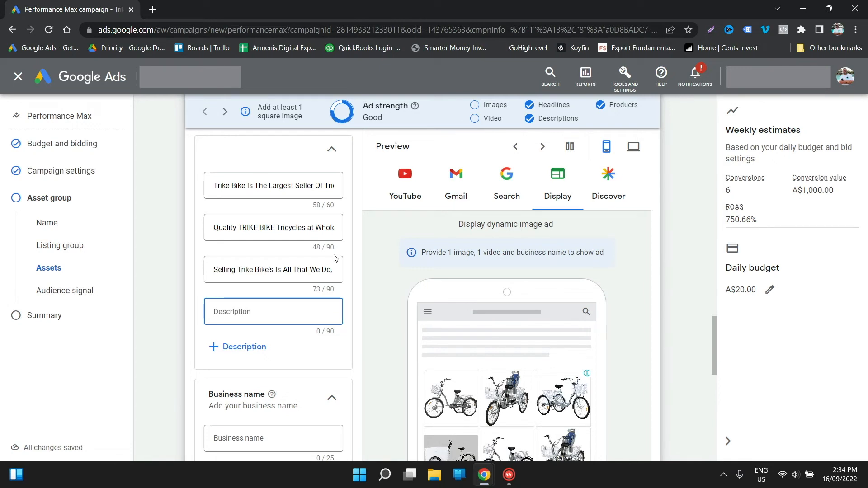
pyautogui.scroll(5, 335, 257)
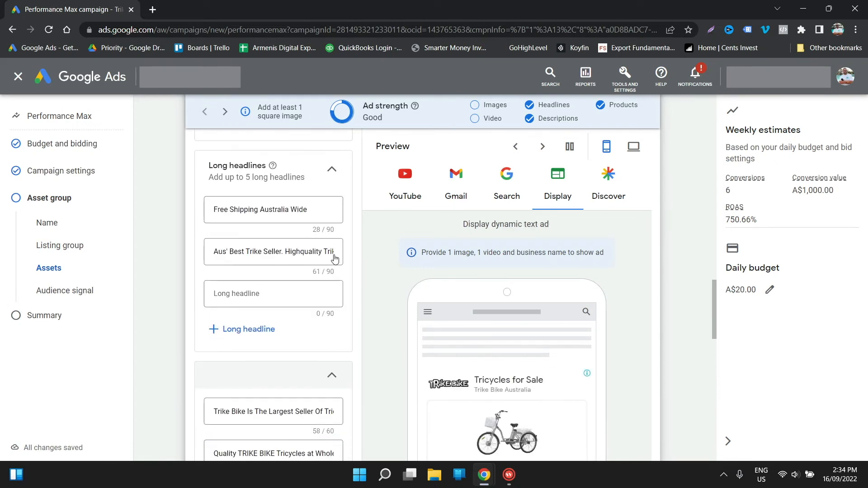
pyautogui.scroll(-4, 300, 332)
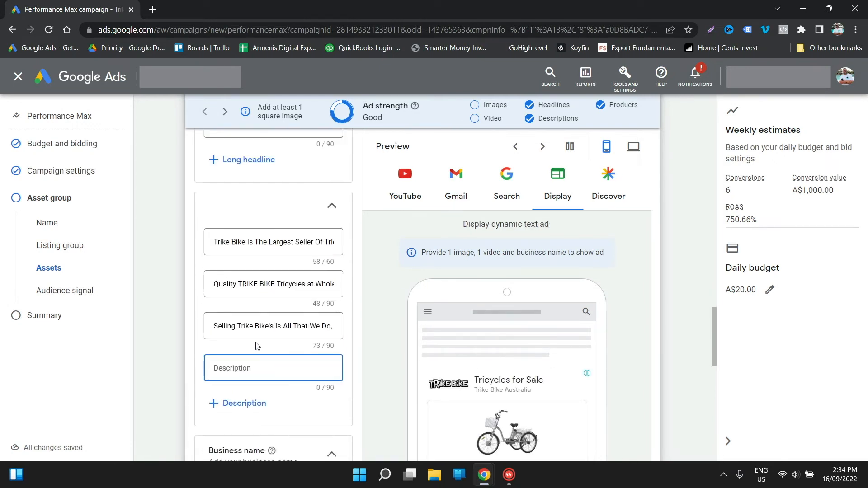
pyautogui.scroll(-4, 260, 421)
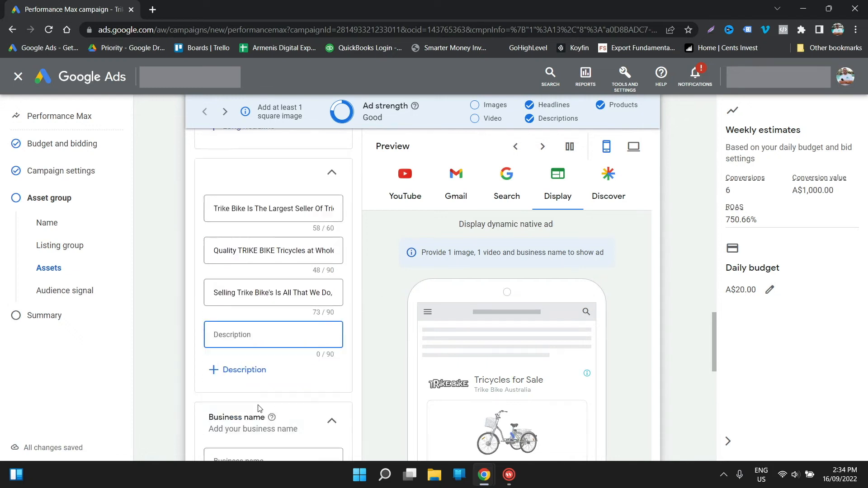
# Set the asset group's business name to "Trike Bikes".
pyautogui.click(265, 334)
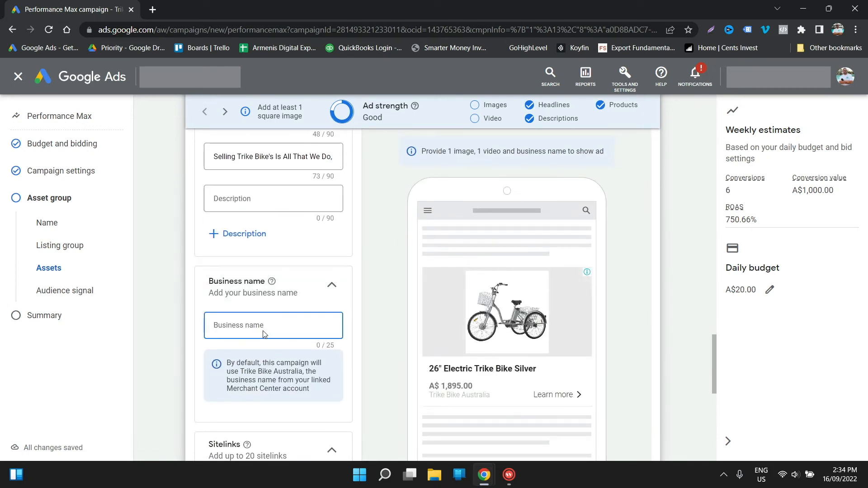
pyautogui.write('Trike Bikes')
pyautogui.scroll(-4, 368, 222)
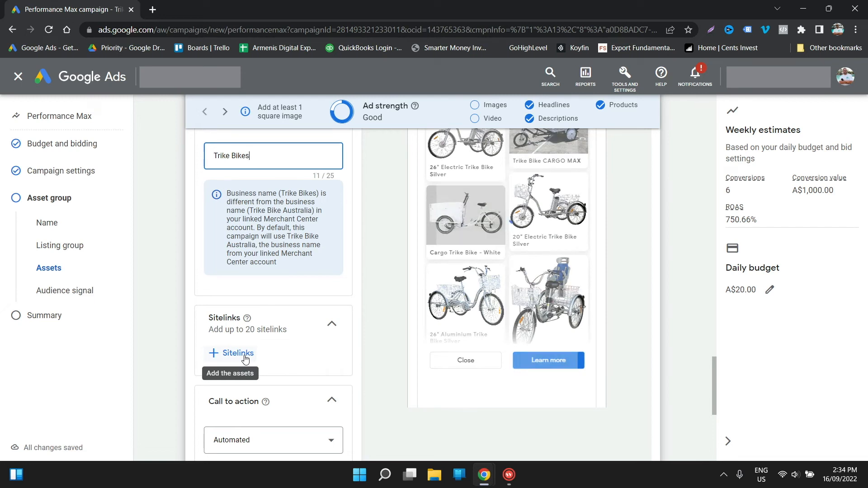
pyautogui.click(245, 358)
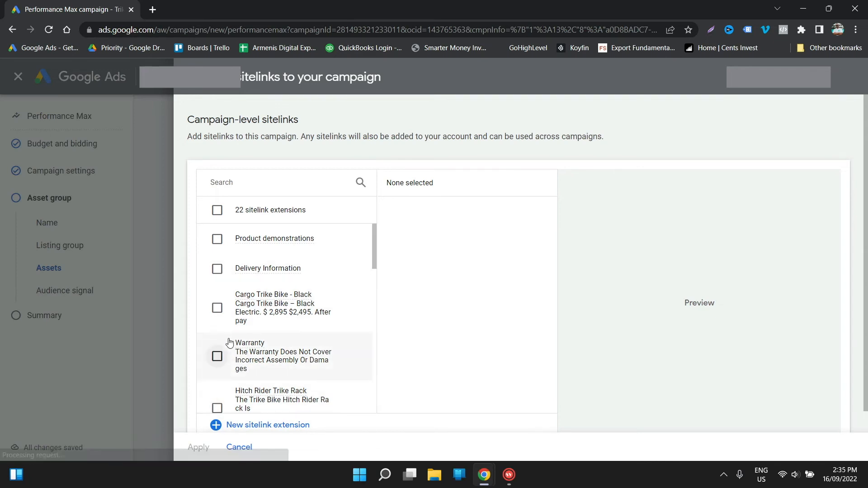
pyautogui.scroll(-10, 233, 356)
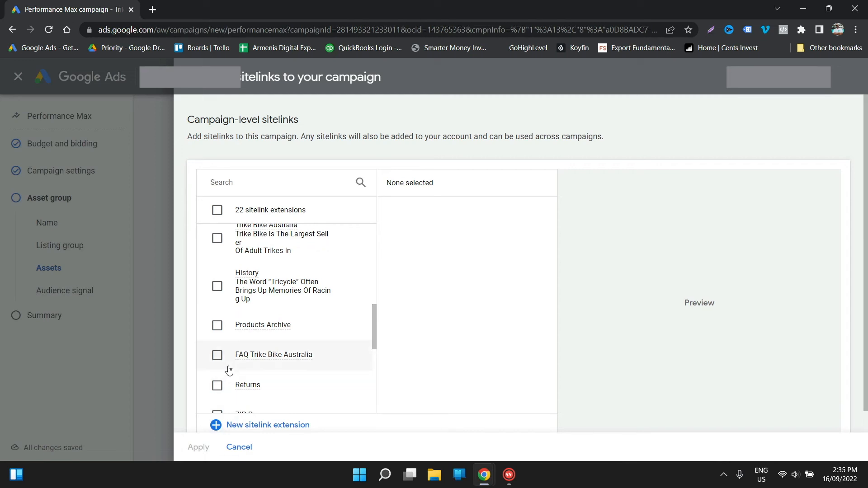
pyautogui.click(241, 449)
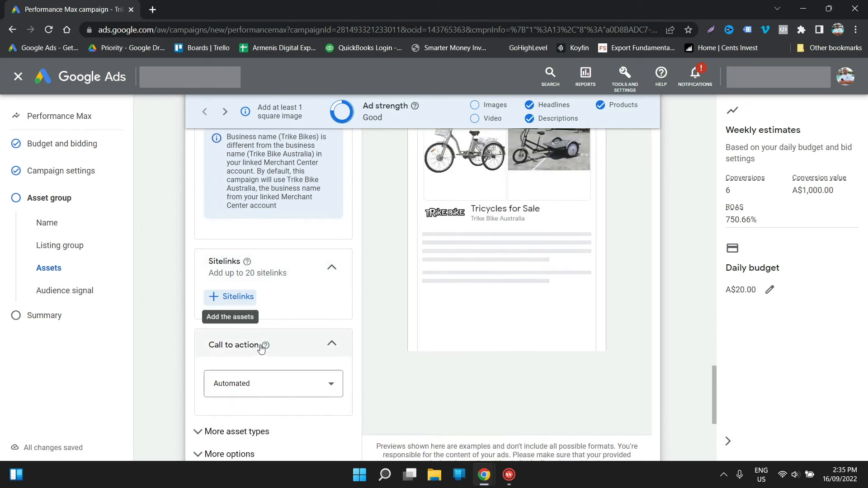
# Set the asset group's call to action to "Shop now".
pyautogui.click(317, 388)
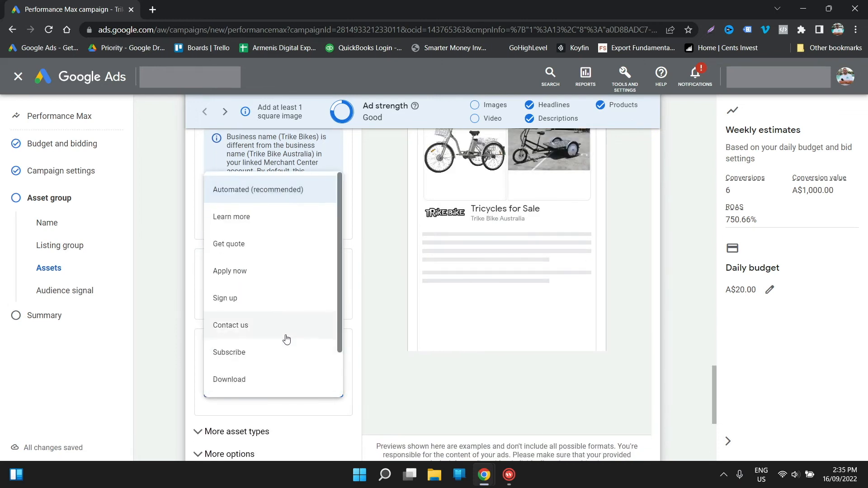
pyautogui.scroll(-2, 287, 340)
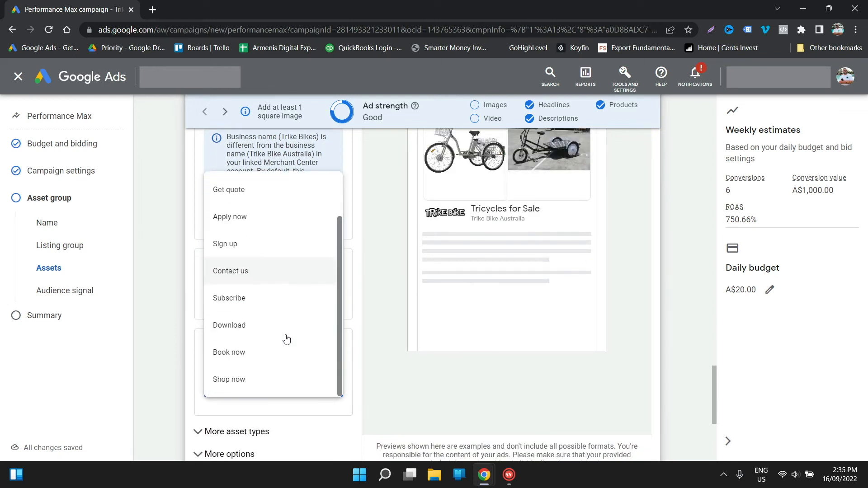
pyautogui.click(241, 382)
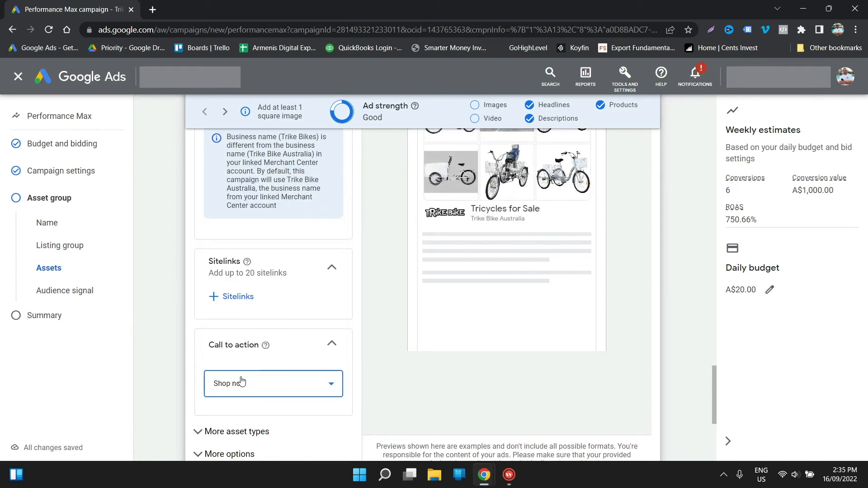
pyautogui.scroll(-1, 289, 372)
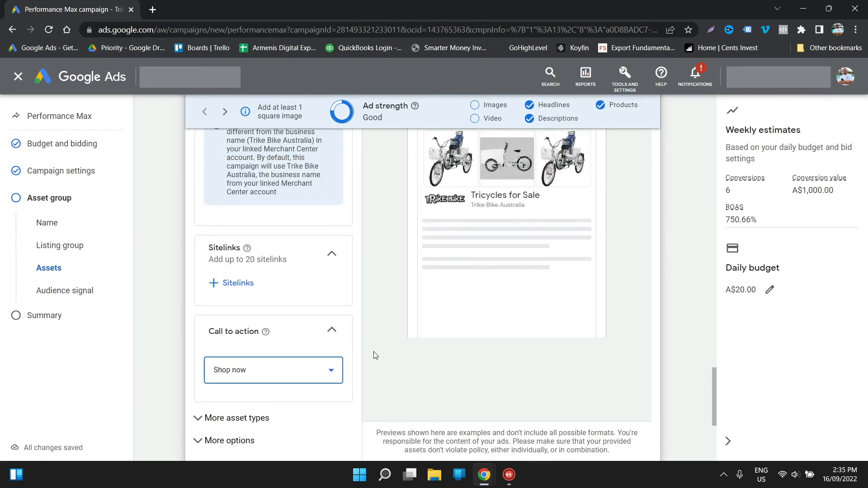
# Examine the additional asset types, including calls, lead forms, callouts and locations, and the HTML5 and ad URL options.
pyautogui.click(210, 375)
pyautogui.scroll(-3, 336, 329)
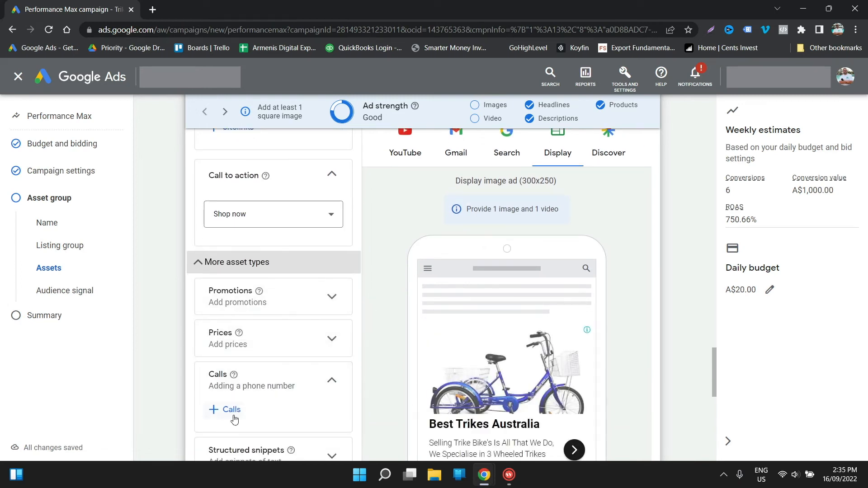
pyautogui.scroll(-3, 232, 409)
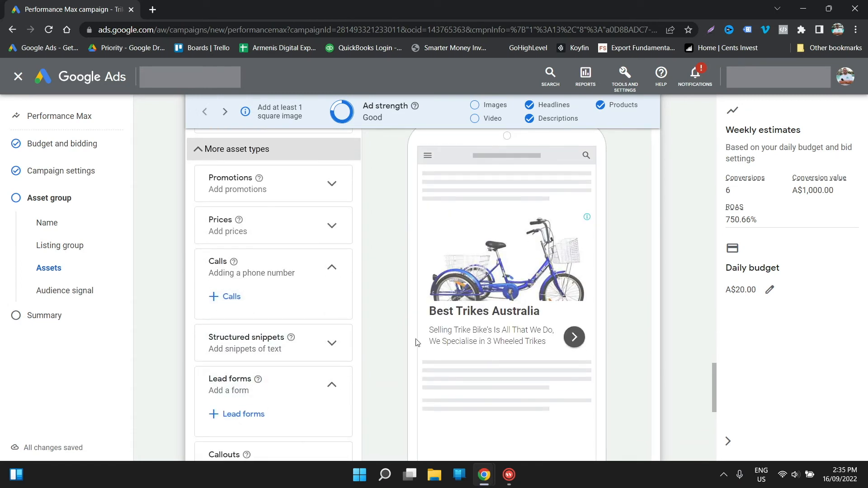
pyautogui.scroll(-3, 291, 342)
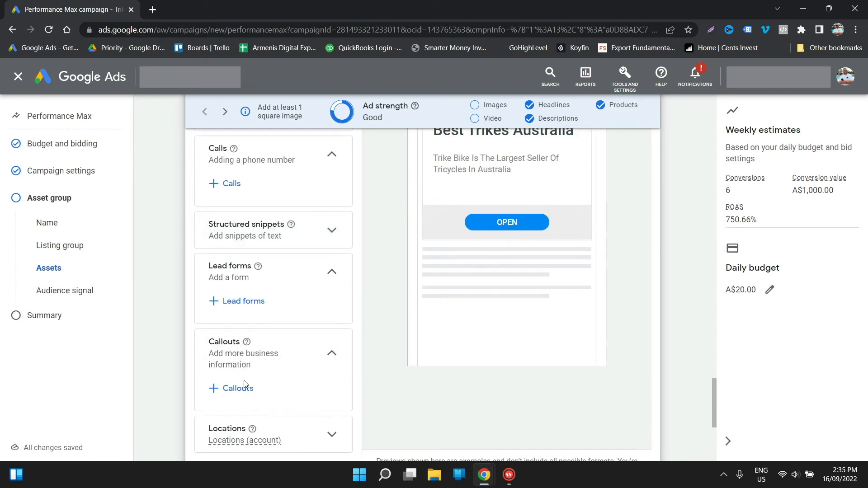
pyautogui.scroll(-2, 316, 391)
pyautogui.click(332, 381)
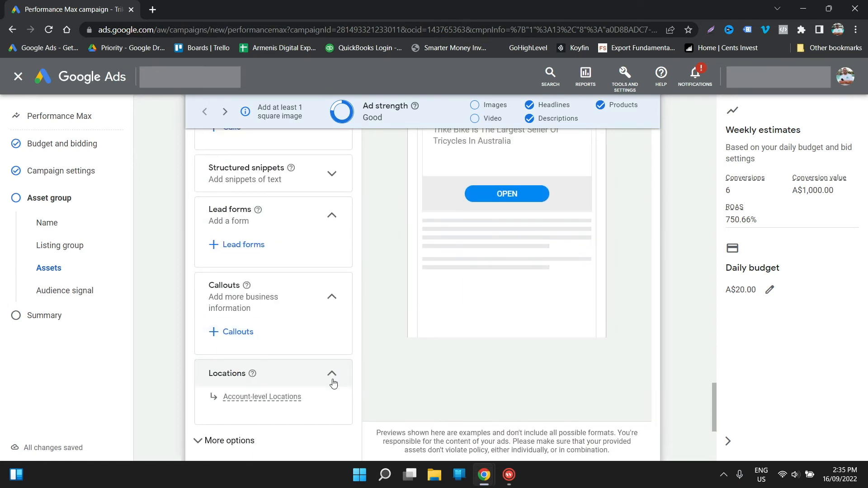
pyautogui.click(333, 381)
pyautogui.click(245, 412)
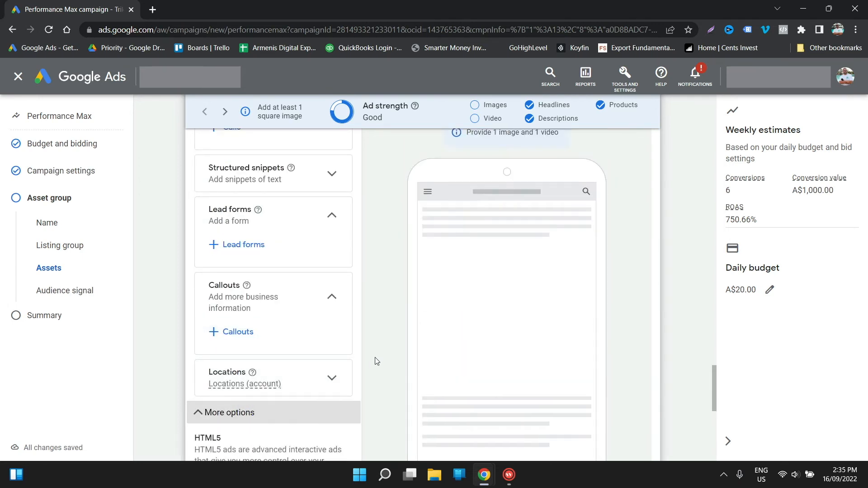
pyautogui.scroll(-2, 374, 360)
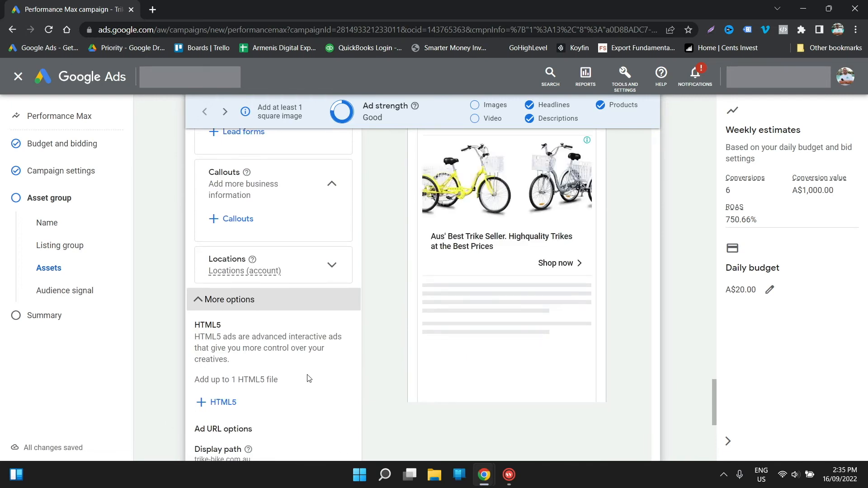
pyautogui.click(201, 299)
pyautogui.scroll(1, 312, 271)
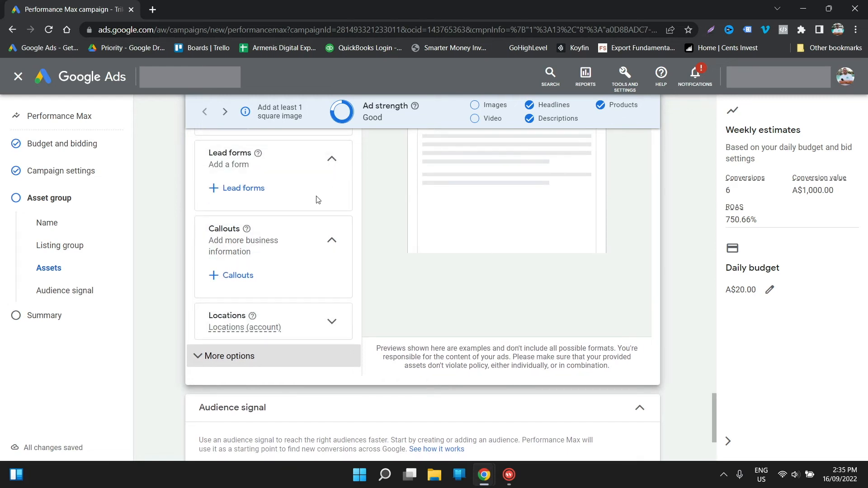
# Start a new audience for the asset group's audience signal and name it "Remarketing & Keywords".
pyautogui.scroll(-1, 318, 200)
pyautogui.scroll(-2, 318, 200)
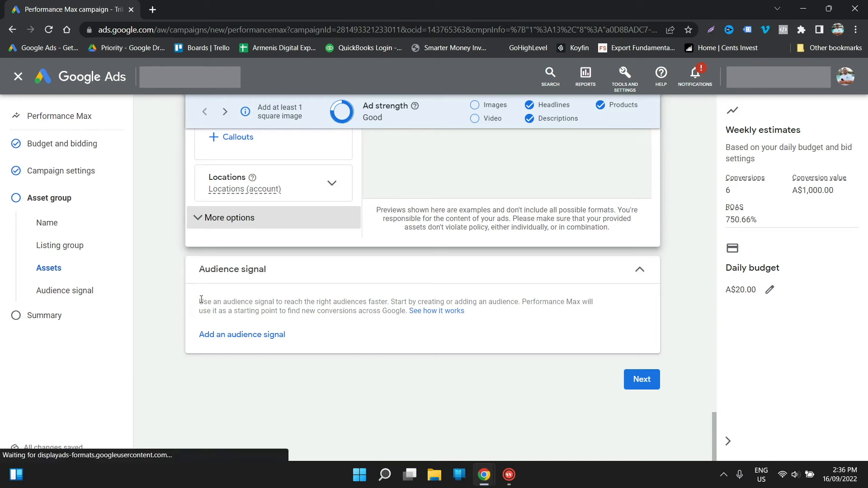
pyautogui.click(268, 340)
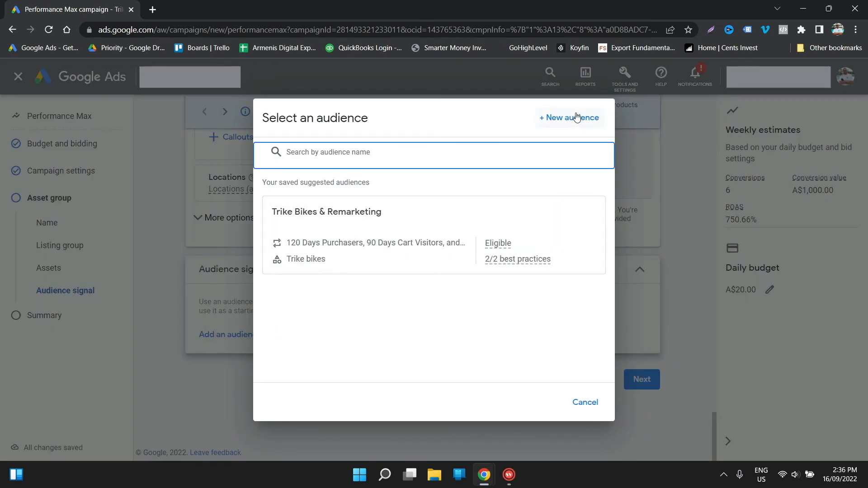
pyautogui.moveTo(496, 266)
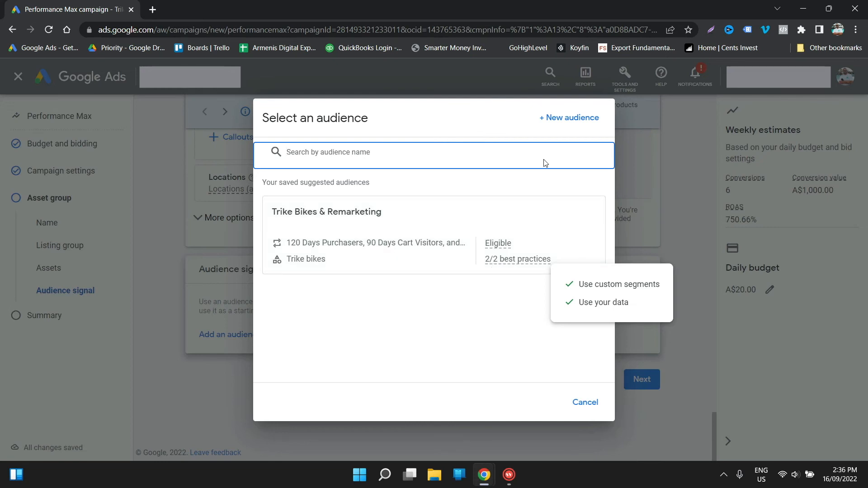
pyautogui.click(561, 125)
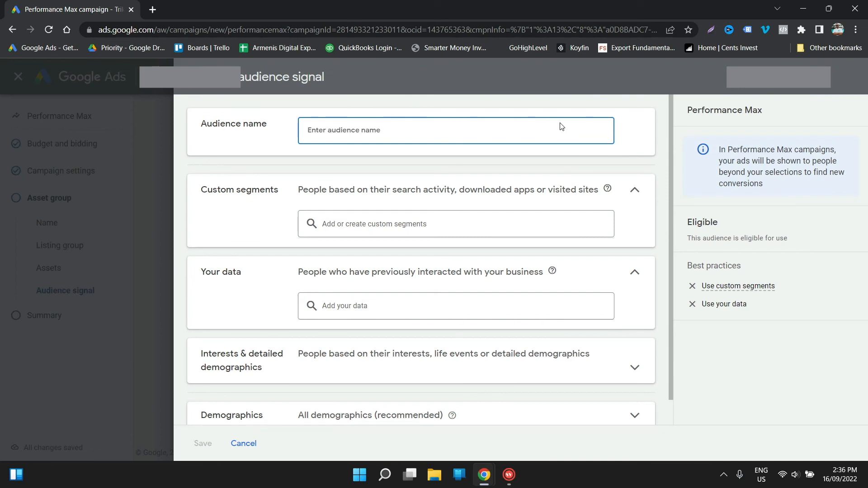
pyautogui.write('Remarketing')
pyautogui.press('BackSpace')
pyautogui.press('BackSpace')
pyautogui.write('Keywords')
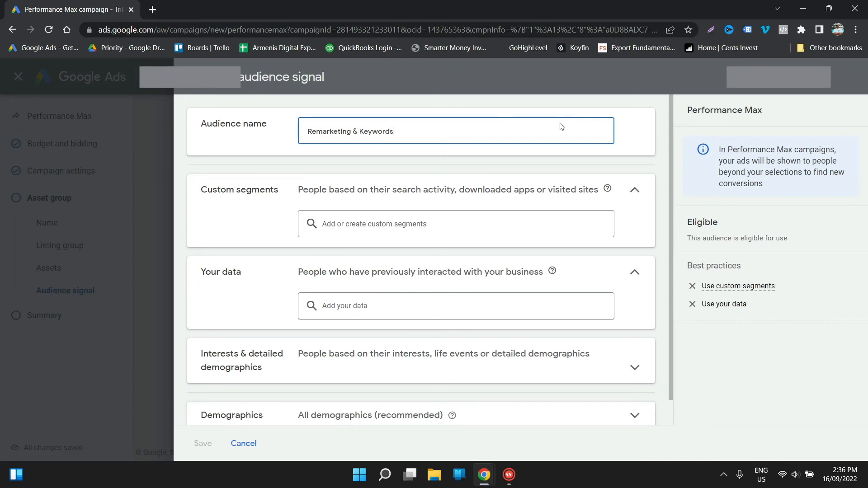
# Start a new custom segment for the audience and name it "Tricycles".
pyautogui.click(404, 234)
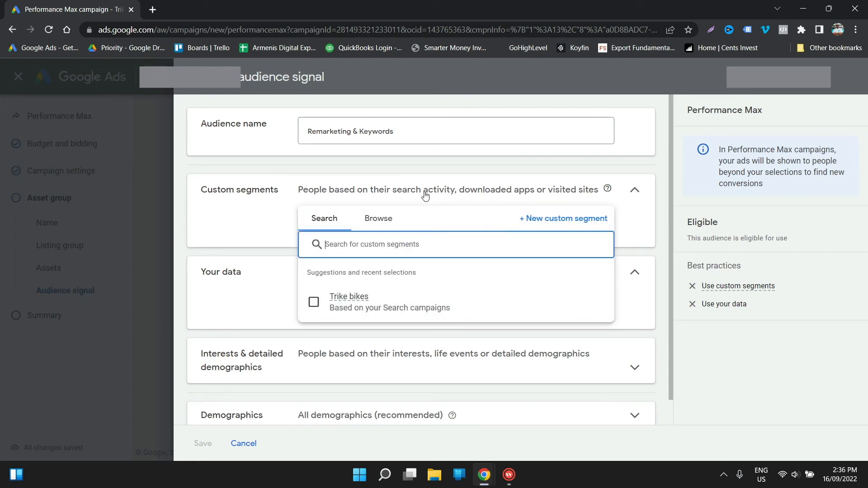
pyautogui.click(380, 219)
pyautogui.click(326, 218)
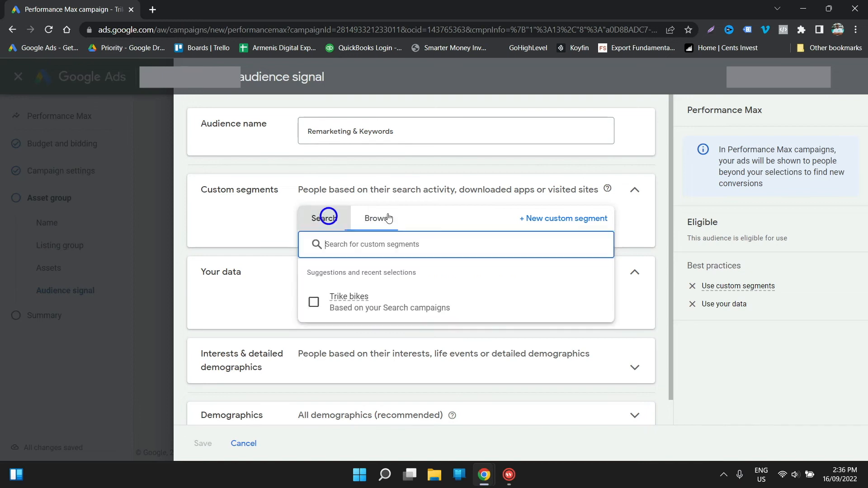
pyautogui.click(576, 213)
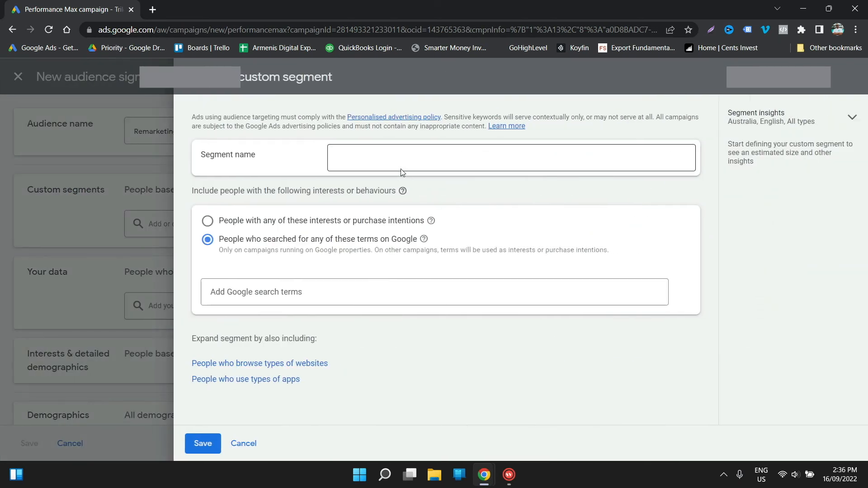
pyautogui.click(393, 162)
pyautogui.write('Tricycles')
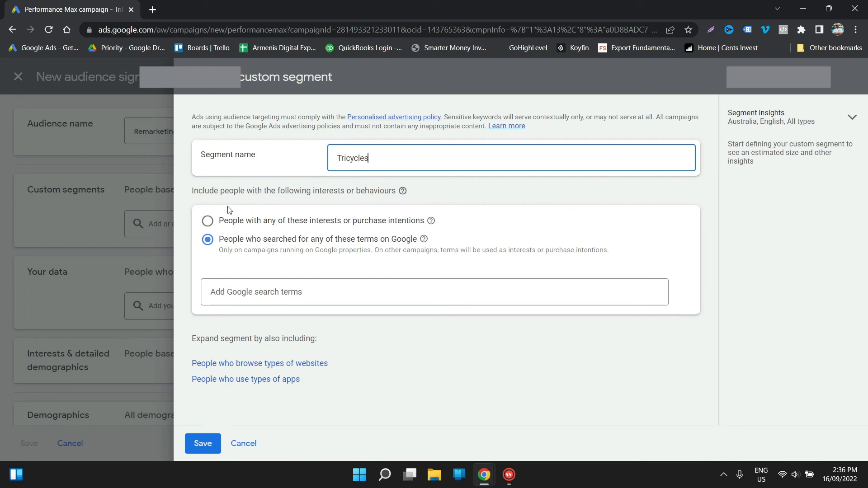
# Target people by interests or purchase intentions, adding "motorized 3 wheel bikes for adults", "three wheel bike for adults" and "adult trike bike" from the tricycle ideas.
pyautogui.click(243, 222)
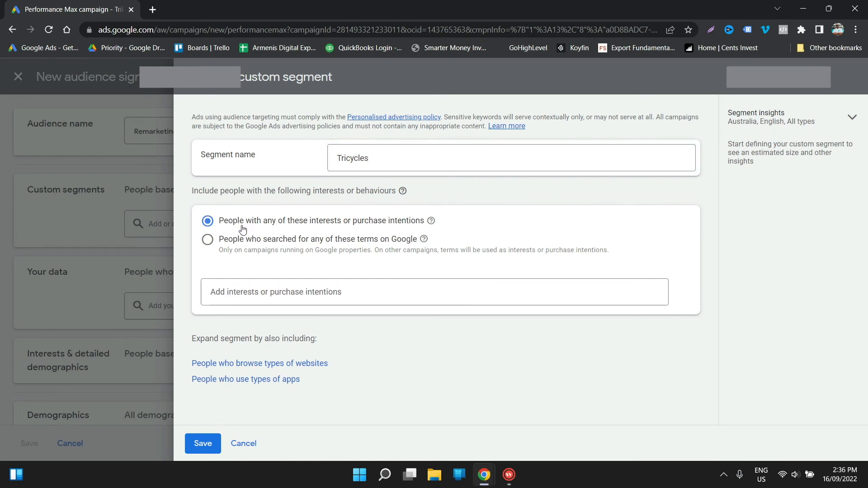
pyautogui.click(238, 291)
pyautogui.write('tricy')
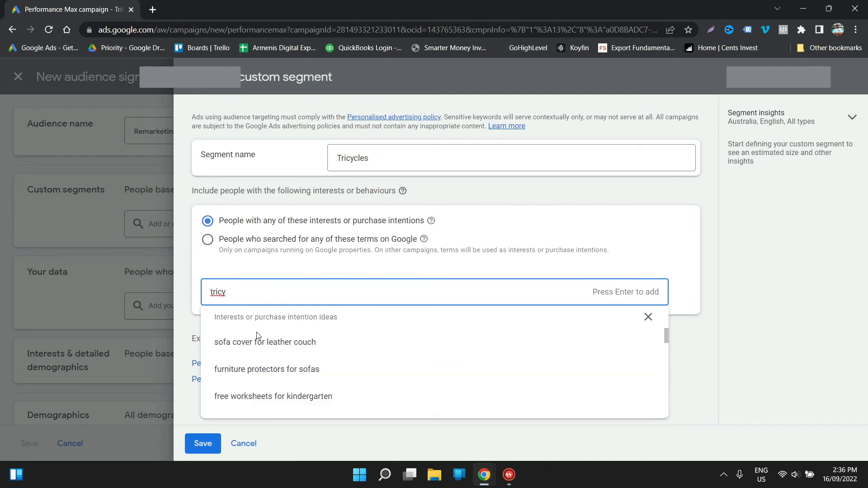
pyautogui.write('cle')
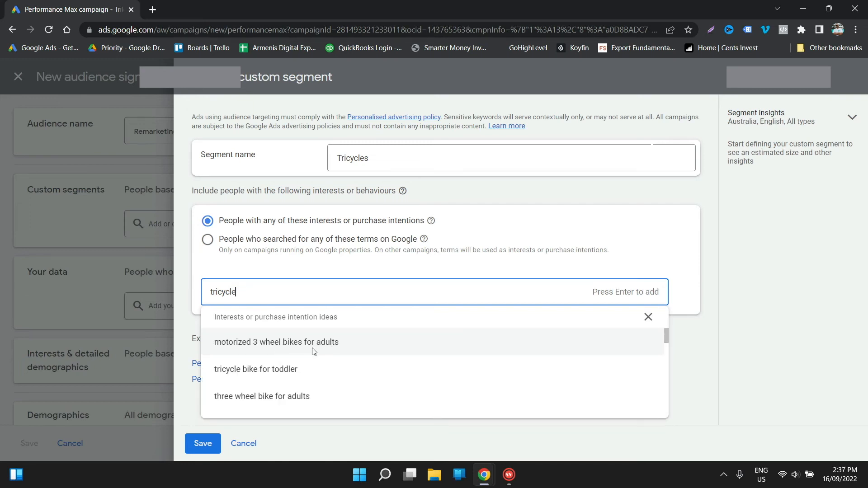
pyautogui.click(312, 350)
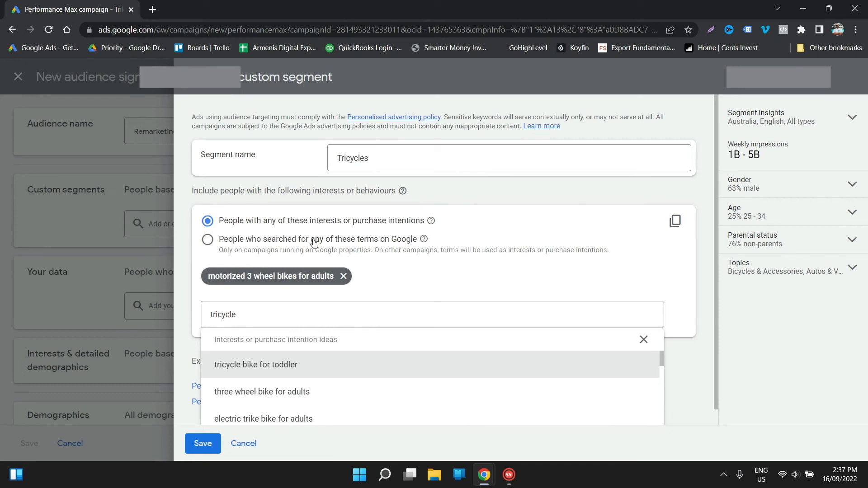
pyautogui.click(281, 392)
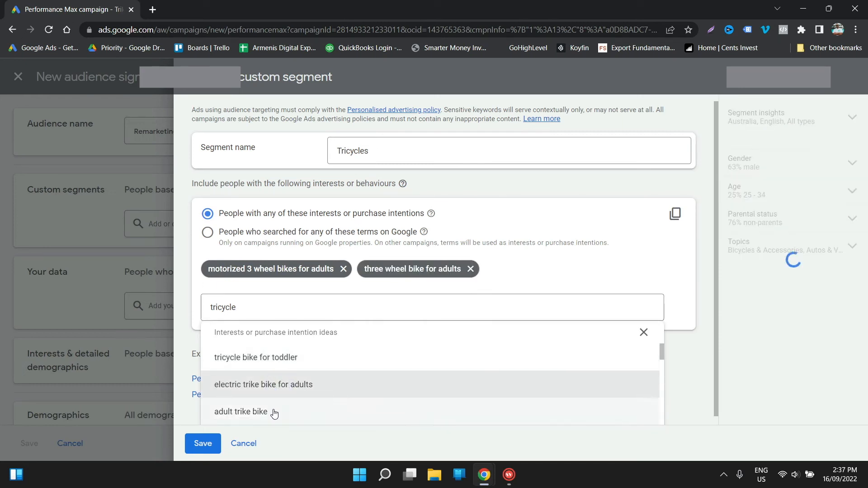
pyautogui.click(274, 412)
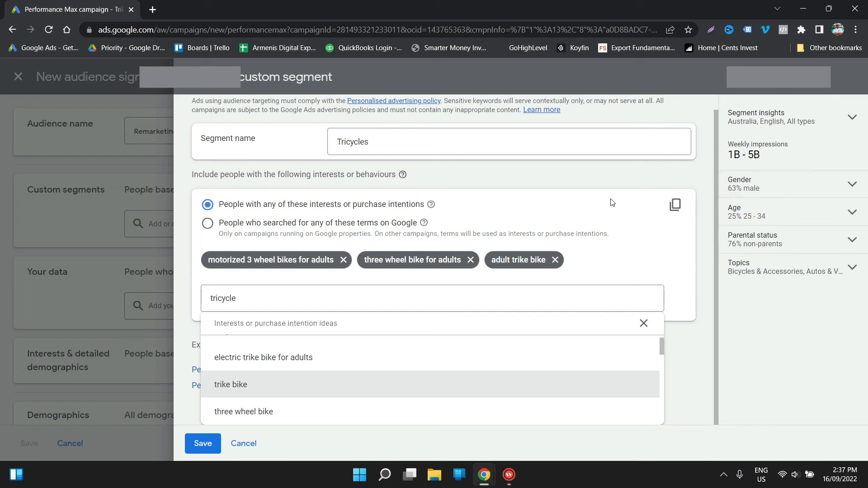
pyautogui.click(857, 217)
pyautogui.click(853, 160)
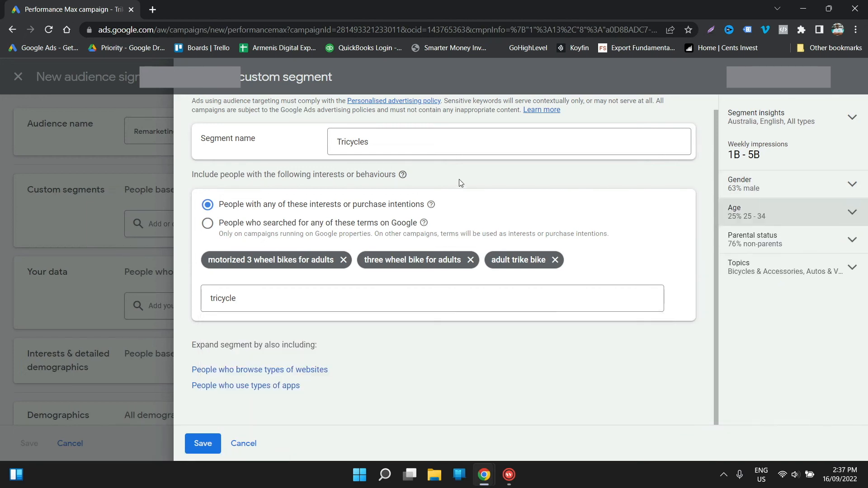
# Open the option to include people who browse similar websites, leave its URLs empty, and save the Tricycles custom segment.
pyautogui.scroll(1, 459, 183)
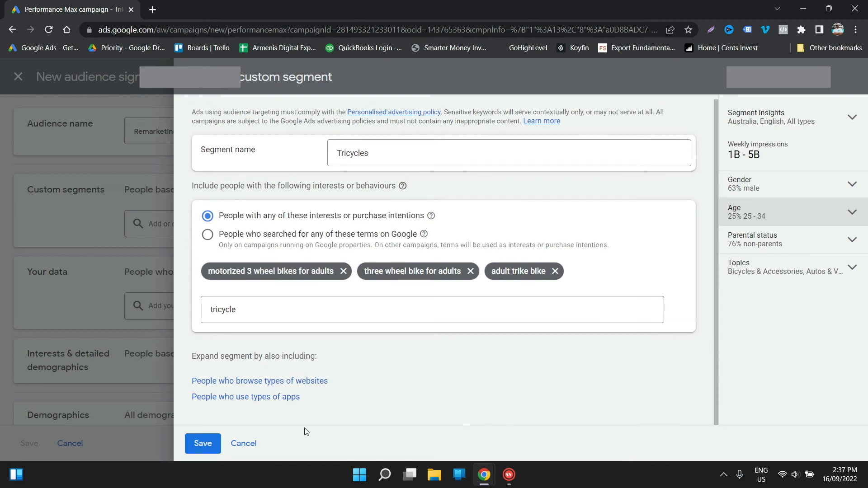
pyautogui.click(265, 384)
pyautogui.scroll(-2, 337, 407)
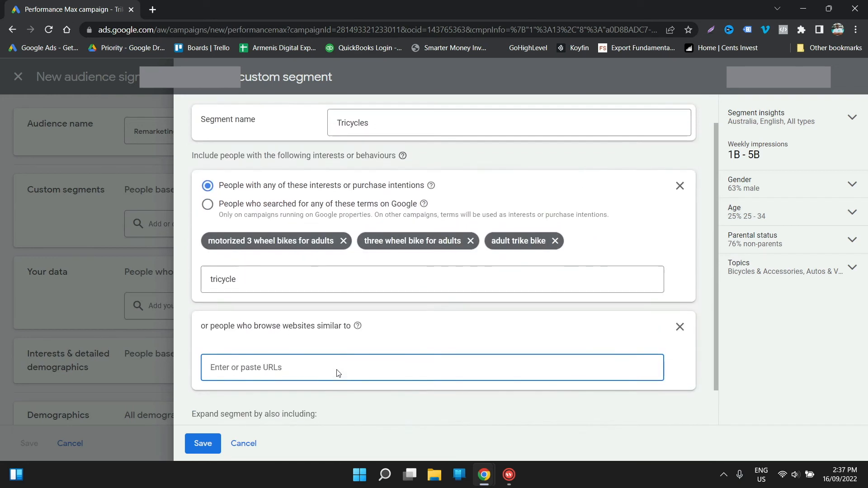
pyautogui.scroll(2, 338, 374)
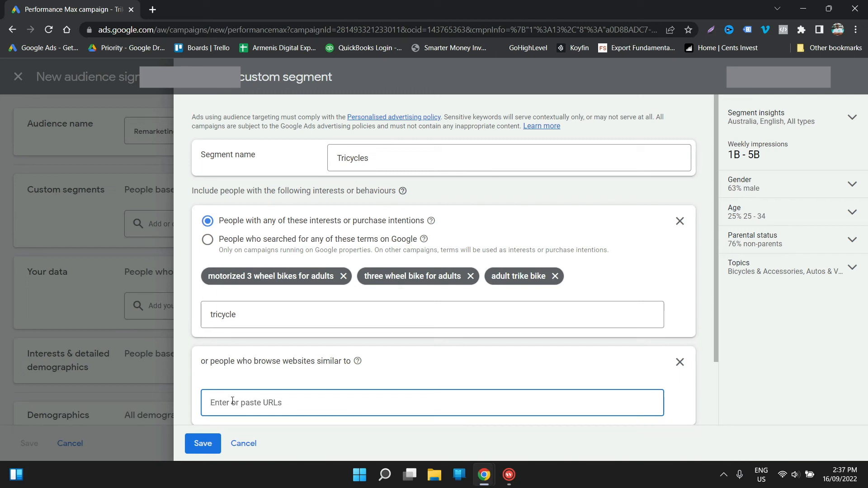
pyautogui.click(199, 445)
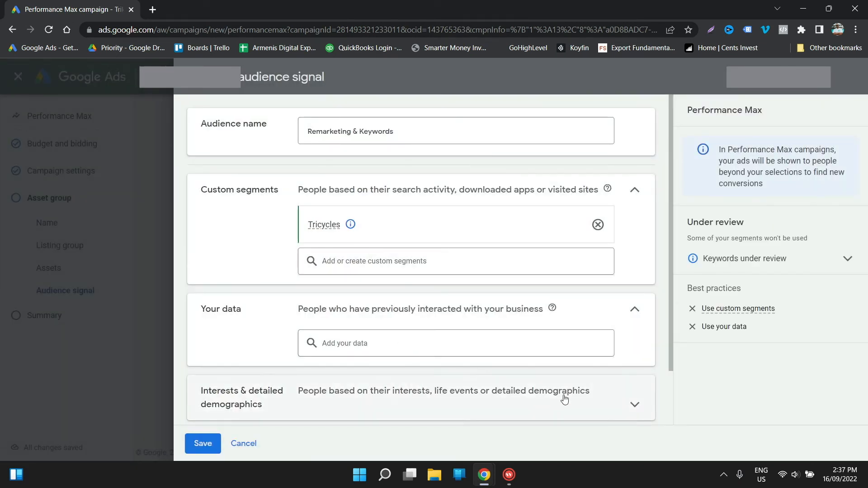
# Add the "All Traffic 60 Days" website visitors list as your data in the audience signal.
pyautogui.click(422, 347)
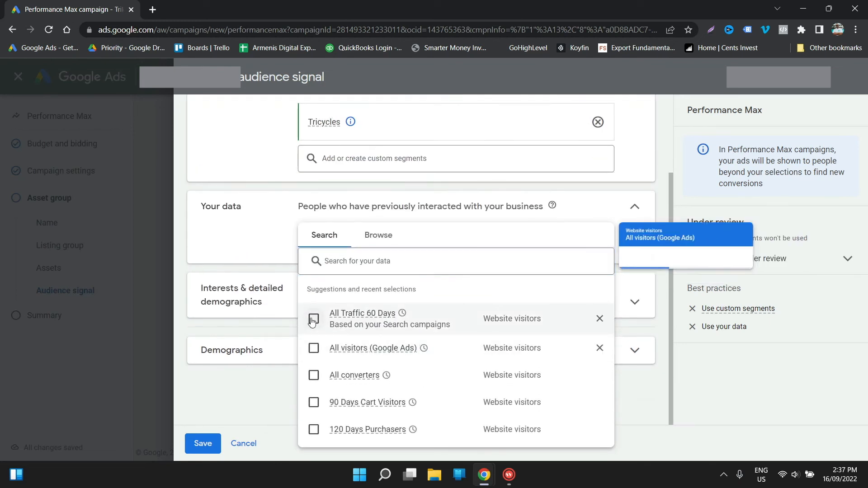
pyautogui.click(312, 318)
pyautogui.click(214, 202)
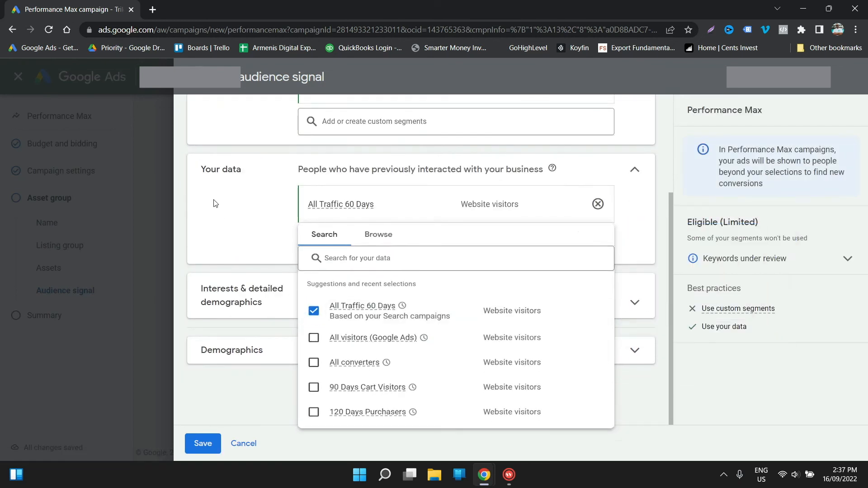
pyautogui.moveTo(413, 240)
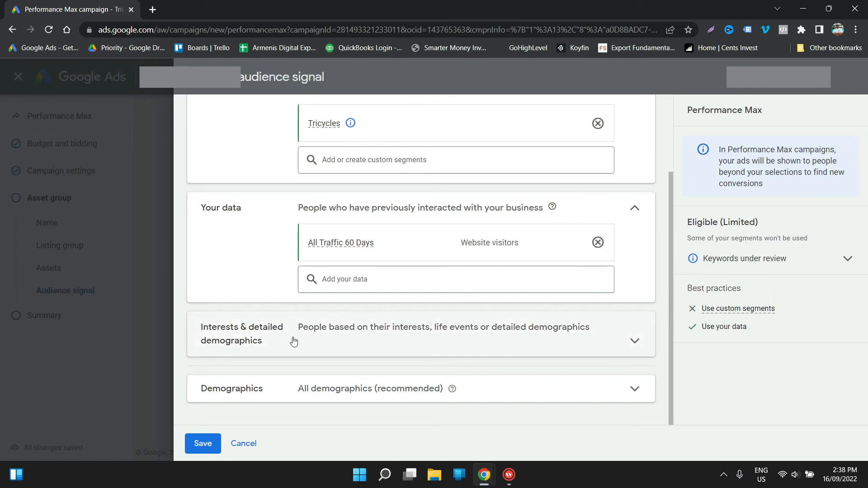
# Add the in-market segments Tricycles, Folding Bike and Recumbent Bikes to the audience's interests and detailed demographics.
pyautogui.click(635, 340)
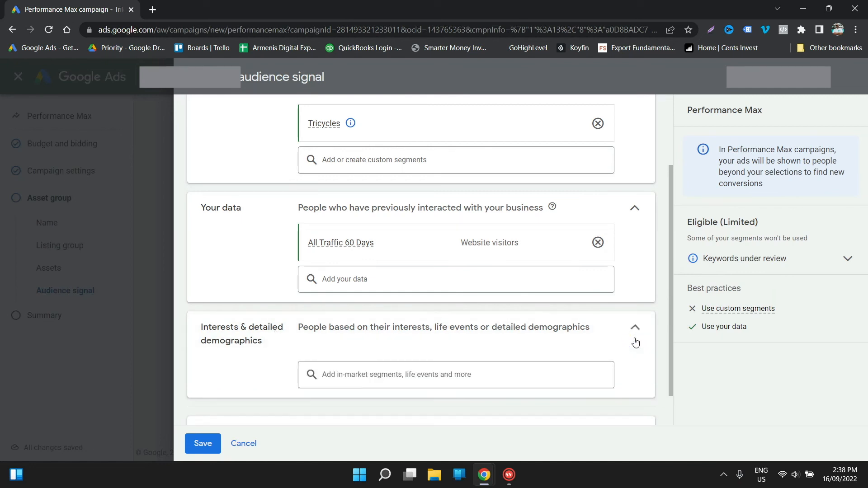
pyautogui.scroll(1, 502, 363)
pyautogui.scroll(-2, 407, 403)
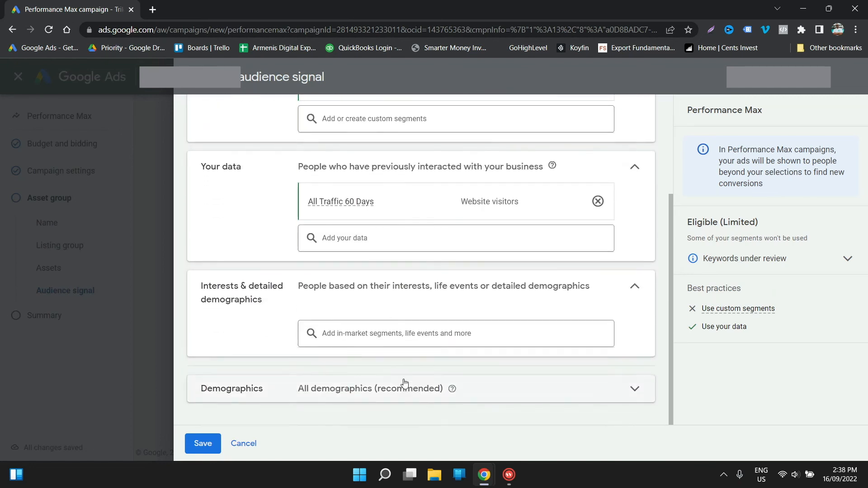
pyautogui.click(339, 329)
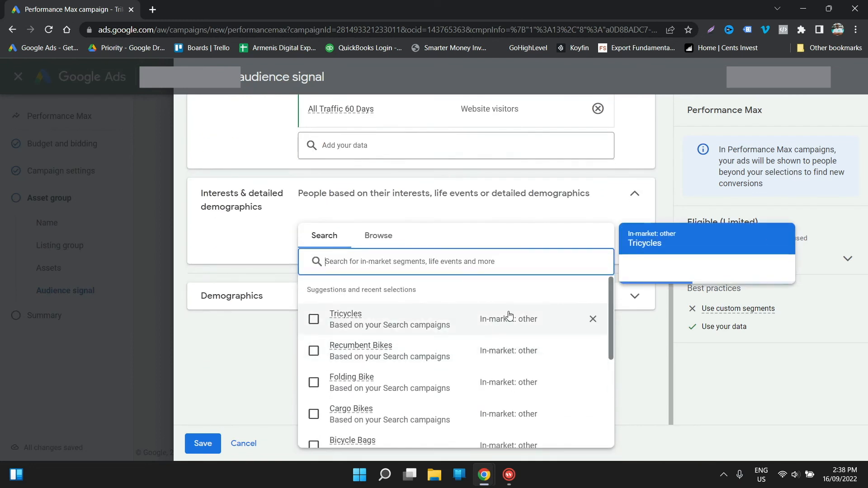
pyautogui.click(315, 322)
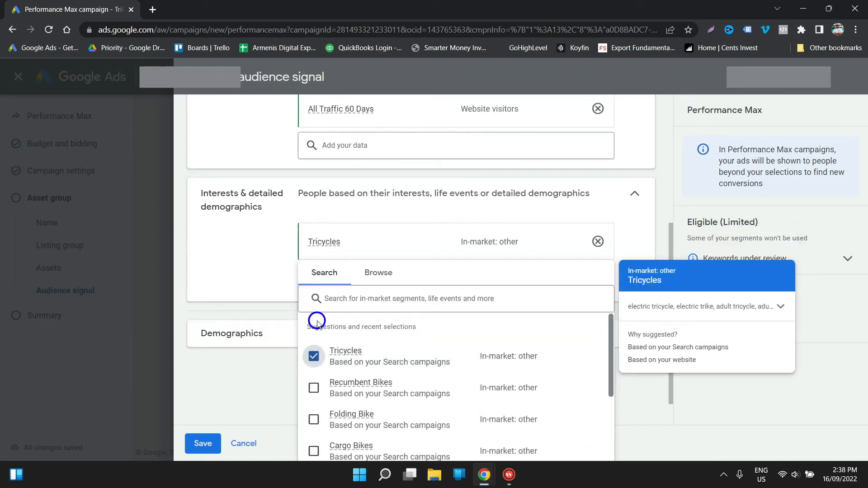
pyautogui.click(314, 382)
pyautogui.click(314, 350)
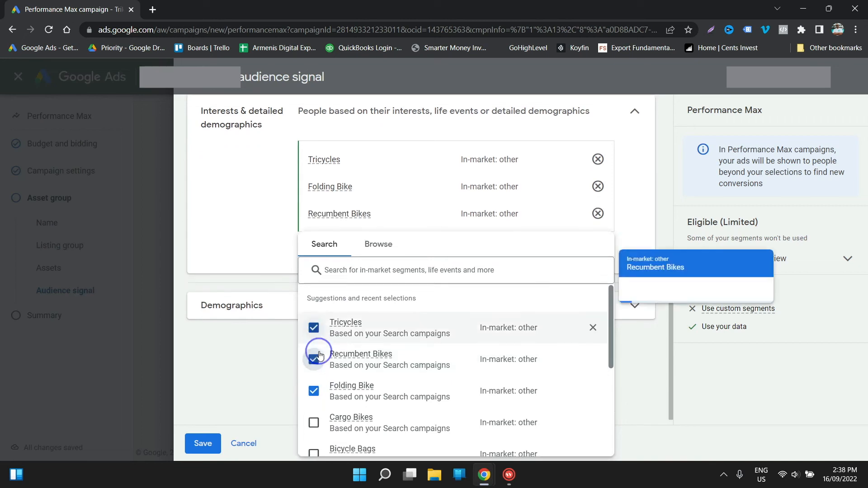
pyautogui.click(260, 187)
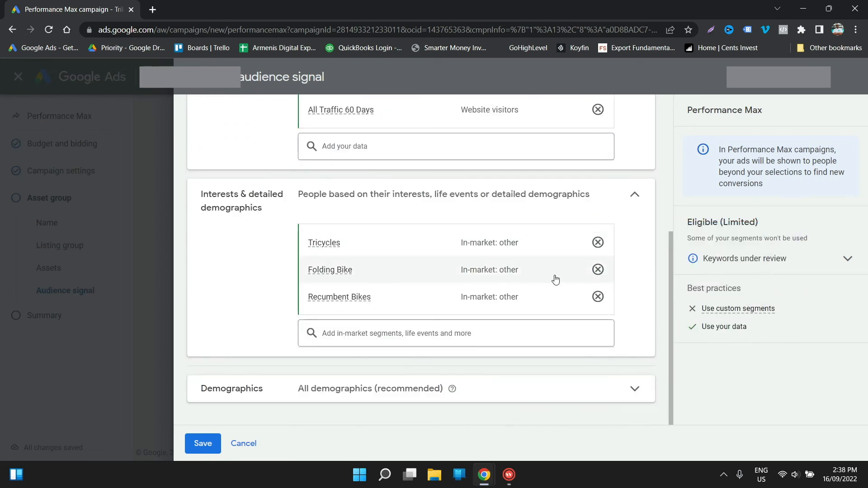
# Exclude females and set the minimum age to 25 in the audience's demographics, and save the audience signal.
pyautogui.click(521, 392)
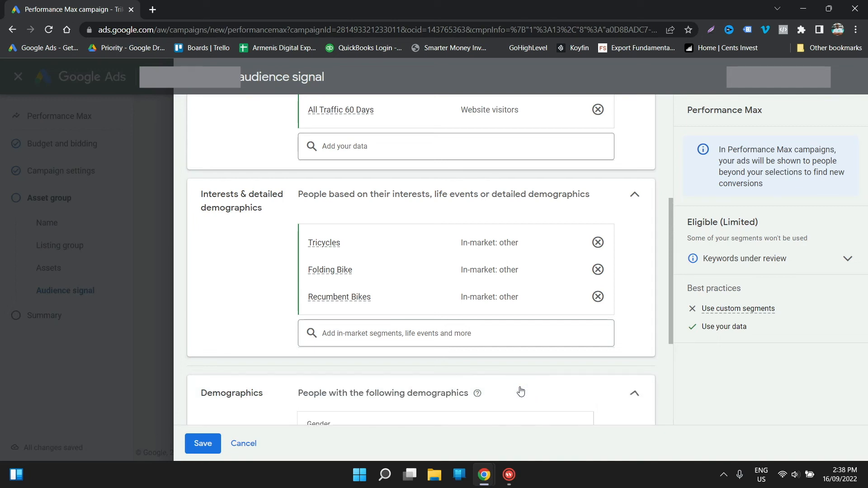
pyautogui.scroll(-2, 520, 362)
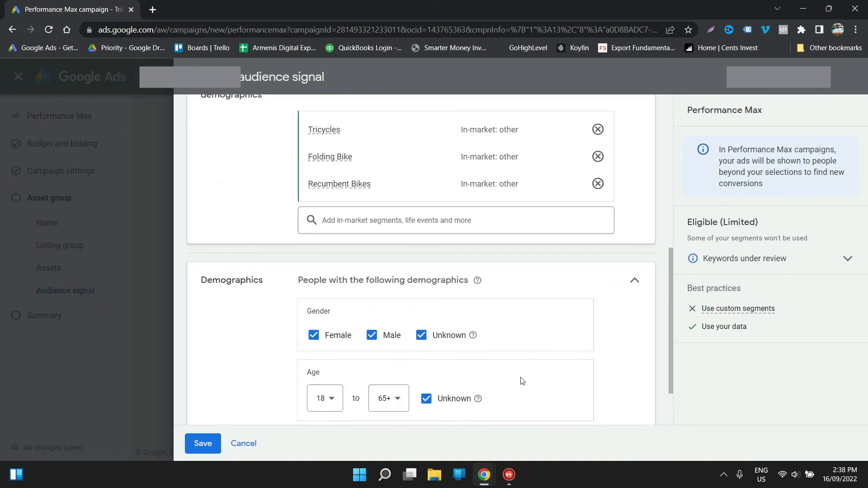
pyautogui.click(314, 336)
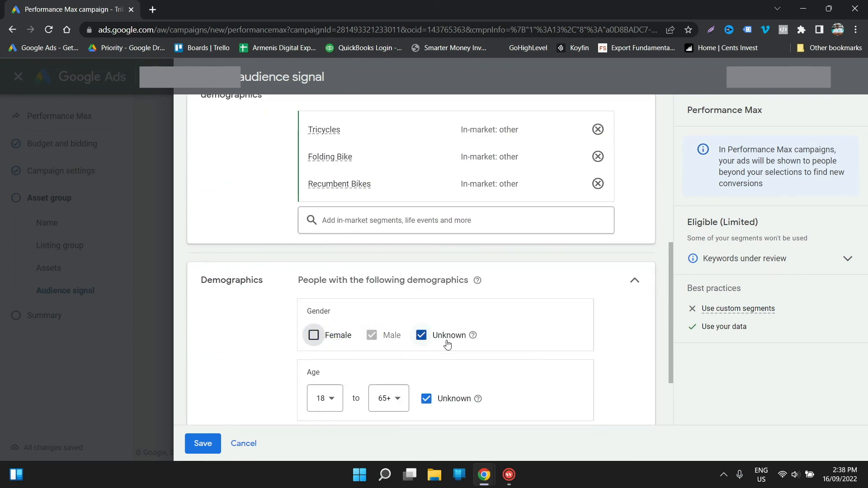
pyautogui.scroll(-1, 438, 362)
pyautogui.click(332, 341)
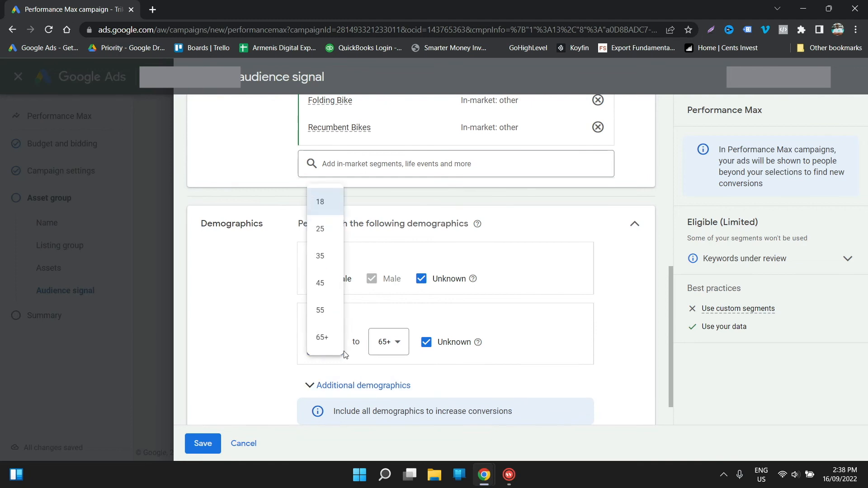
pyautogui.click(324, 236)
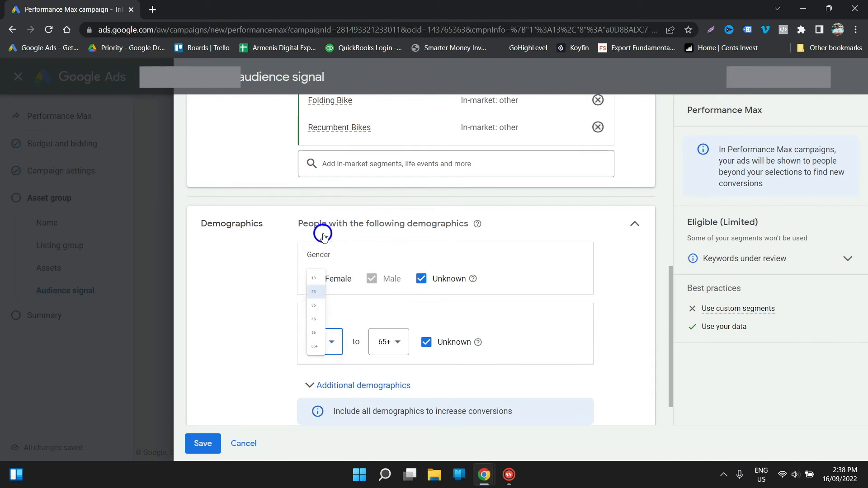
pyautogui.scroll(-1, 343, 350)
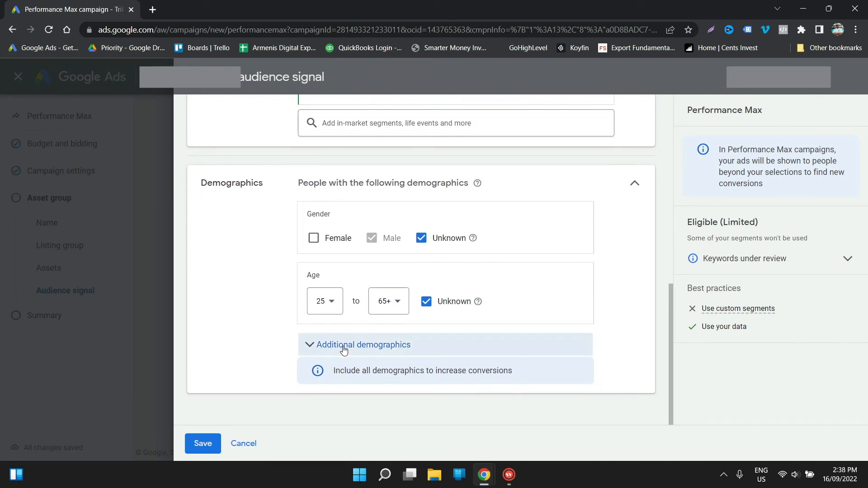
pyautogui.click(200, 444)
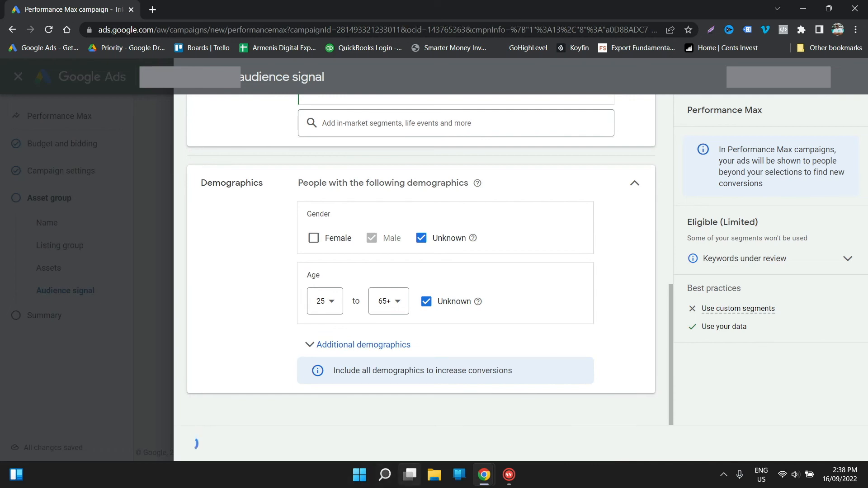
# Check the best practices of the Remarketing & Keywords audience signal and continue to the campaign summary.
pyautogui.scroll(-4, 515, 301)
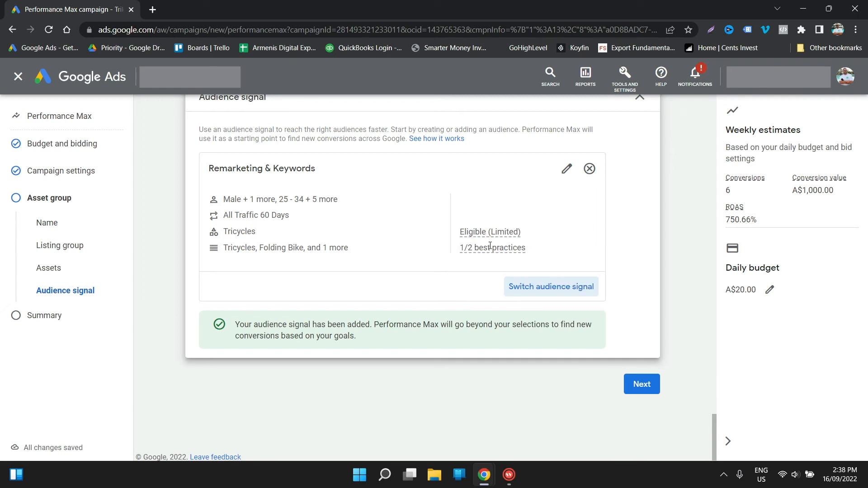
pyautogui.moveTo(495, 246)
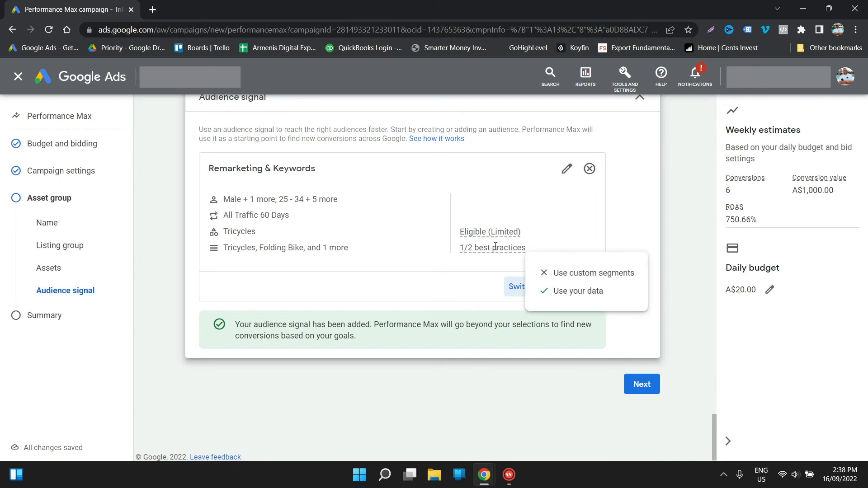
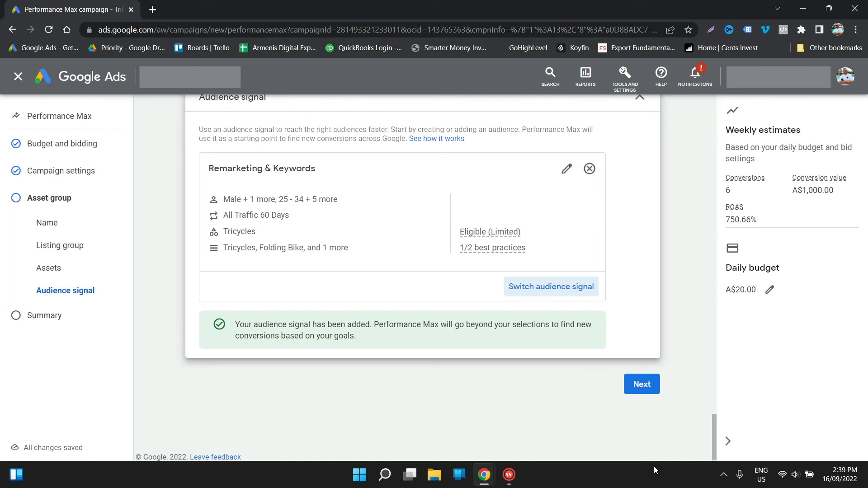
pyautogui.click(641, 384)
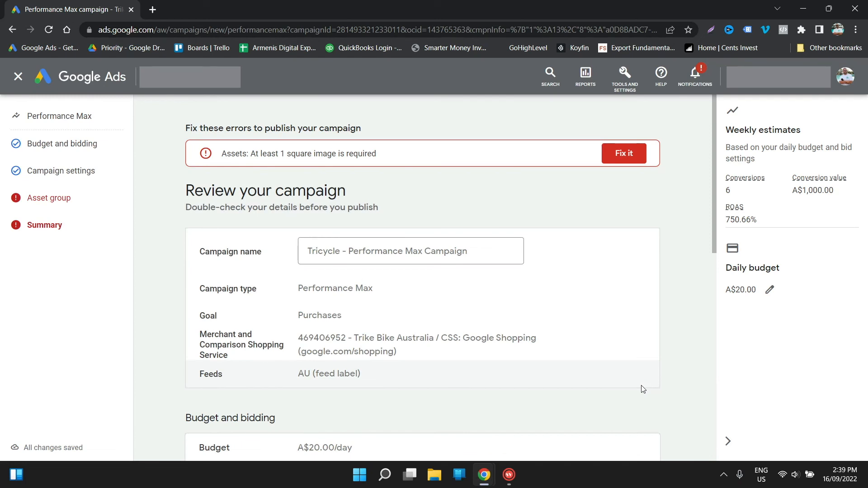
# Fix the missing square image by adding the red "Be the Talk of the Town" Instagram picture to the asset group's images.
pyautogui.click(628, 153)
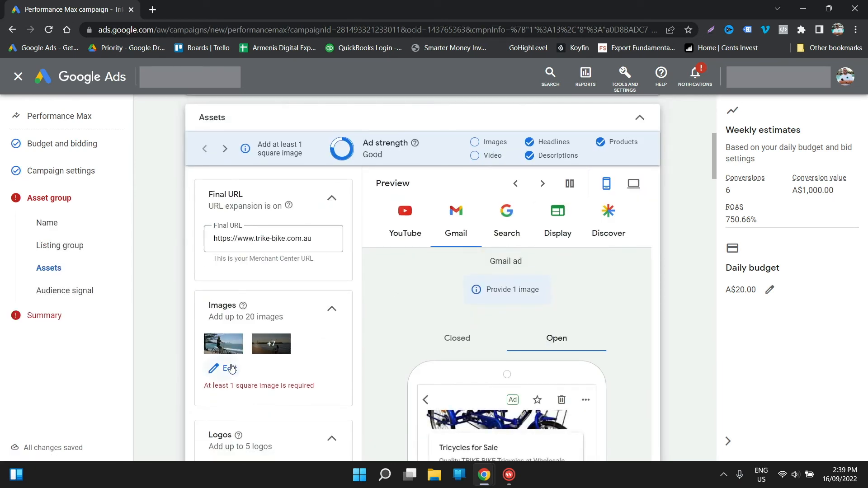
pyautogui.click(233, 367)
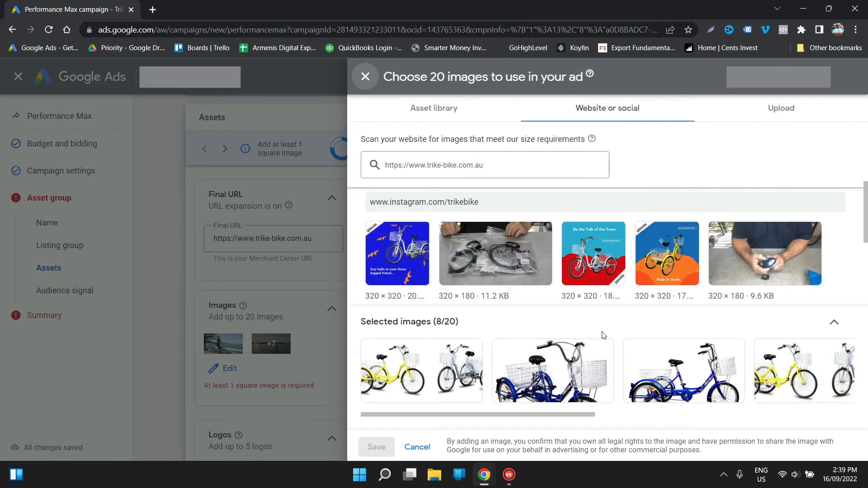
pyautogui.click(583, 263)
pyautogui.click(380, 458)
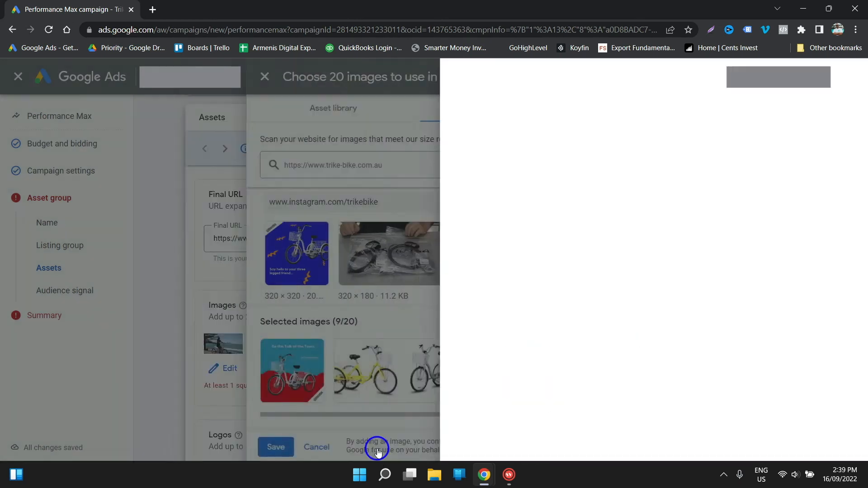
pyautogui.click(372, 447)
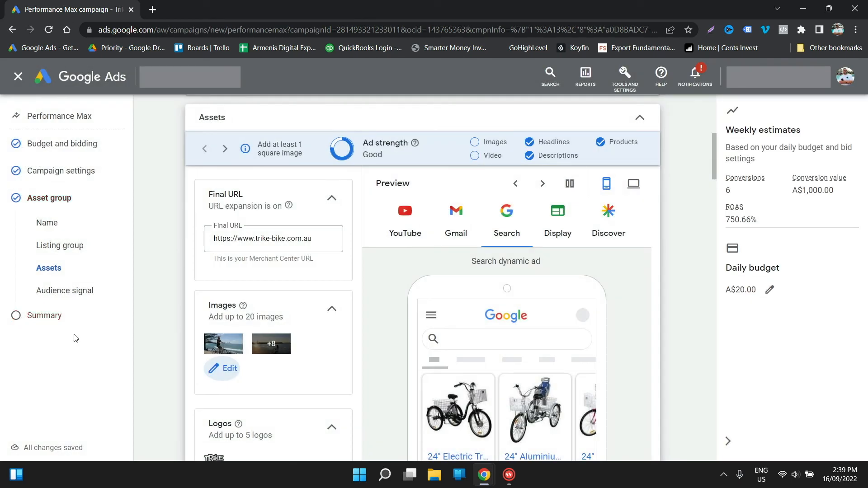
# Review the campaign summary from budget and bidding to the asset group, and publish the campaign.
pyautogui.click(58, 325)
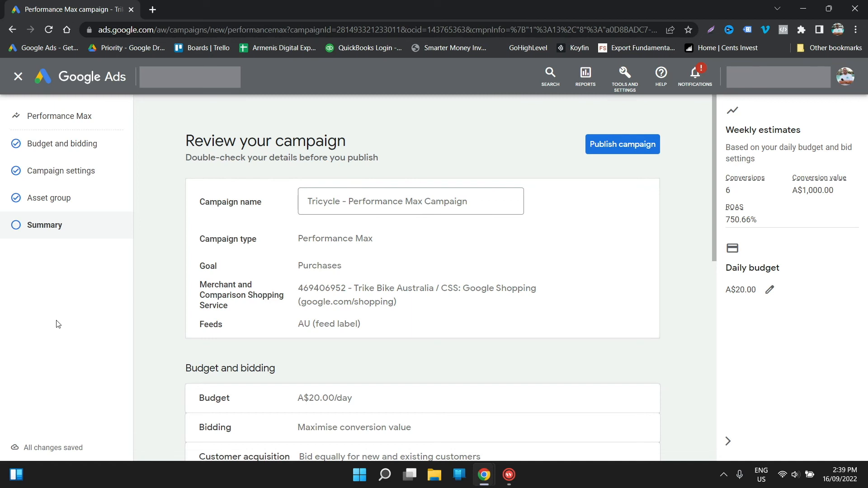
pyautogui.scroll(-10, 361, 298)
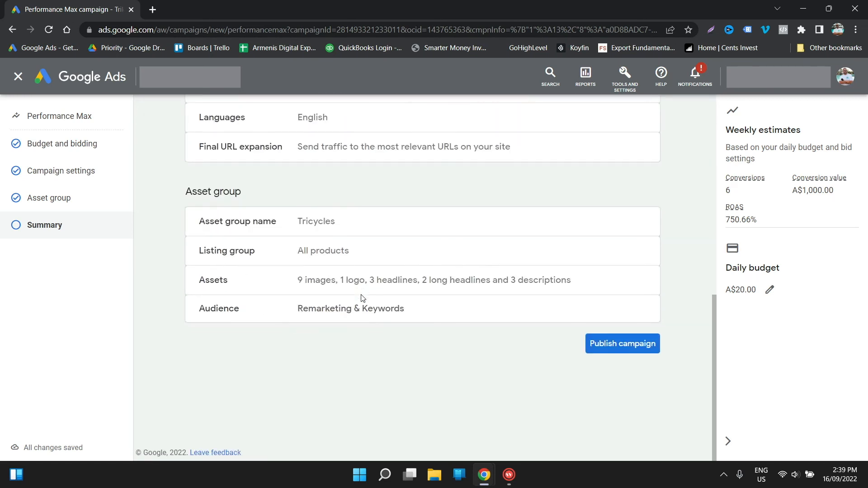
pyautogui.scroll(3, 383, 319)
pyautogui.scroll(6, 382, 320)
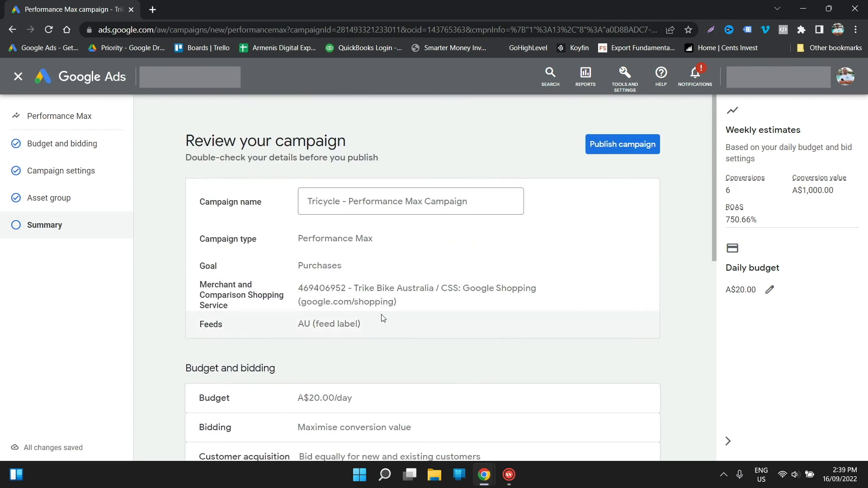
pyautogui.scroll(-1, 384, 318)
pyautogui.scroll(1, 383, 318)
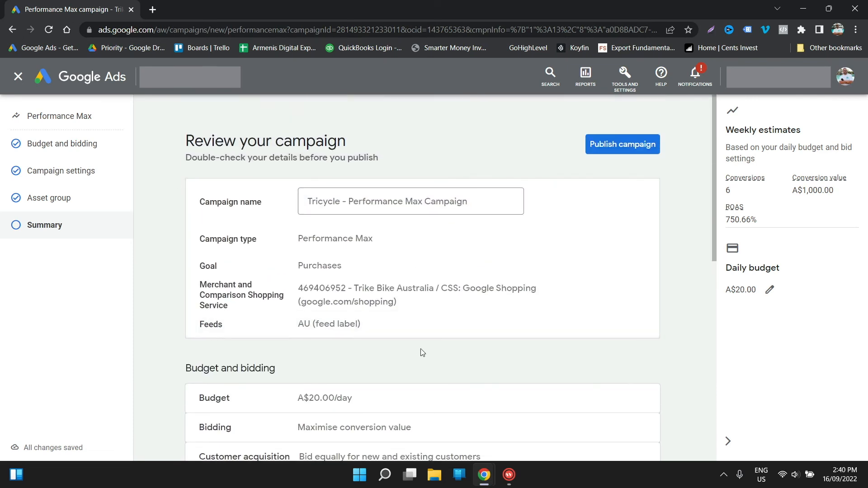
pyautogui.click(629, 140)
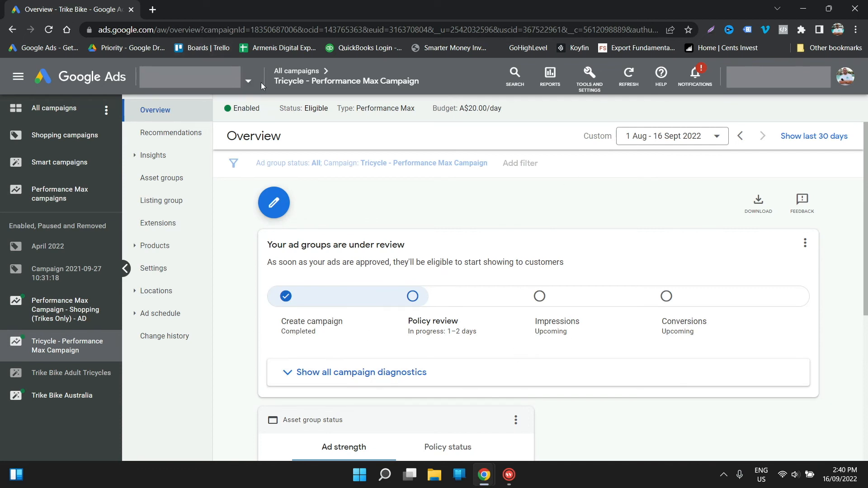
# Examine the published campaign's overview, including the ad strength and policy status of its asset groups.
pyautogui.moveTo(298, 81)
pyautogui.scroll(-5, 466, 330)
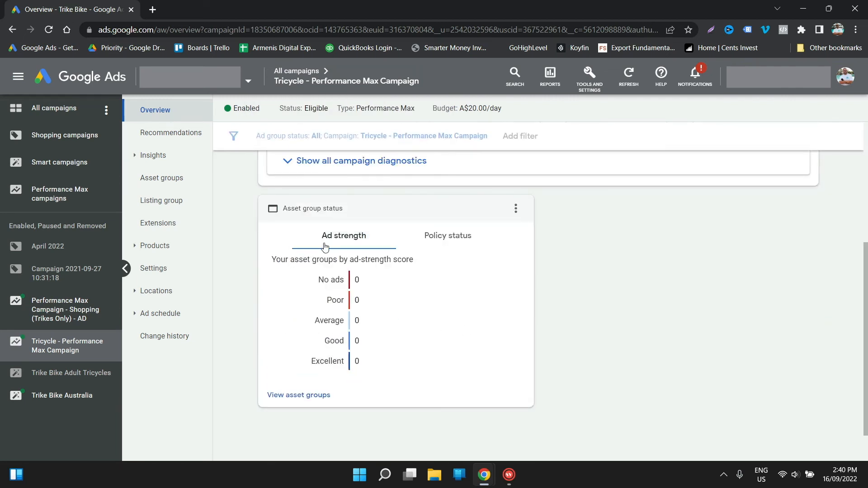
pyautogui.click(442, 239)
pyautogui.click(333, 236)
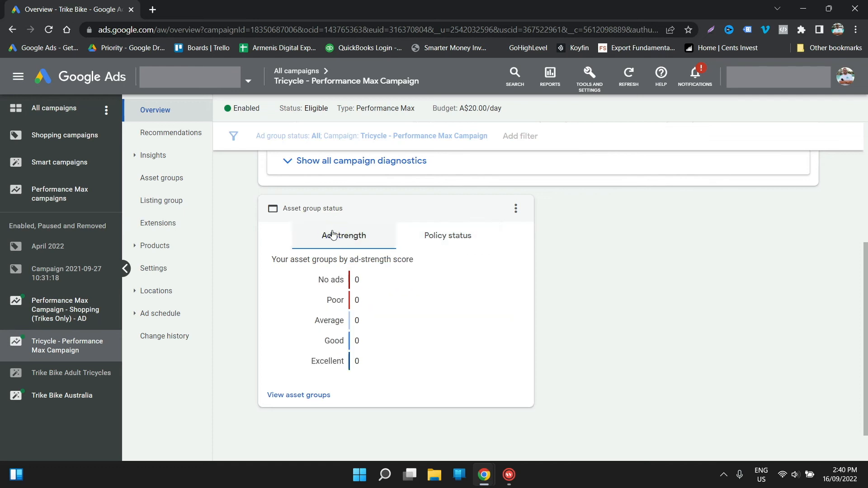
# Filter the account's campaign list to enabled campaigns and pause the Tricycle - Performance Max Campaign.
pyautogui.click(316, 72)
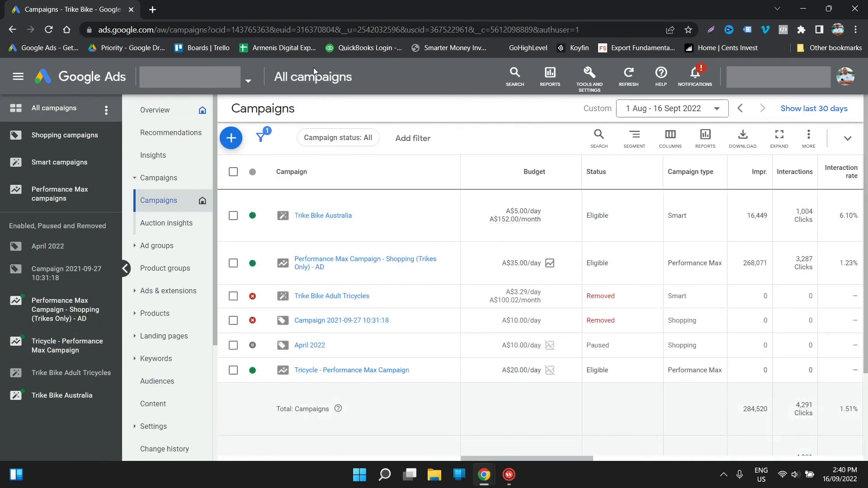
pyautogui.click(351, 138)
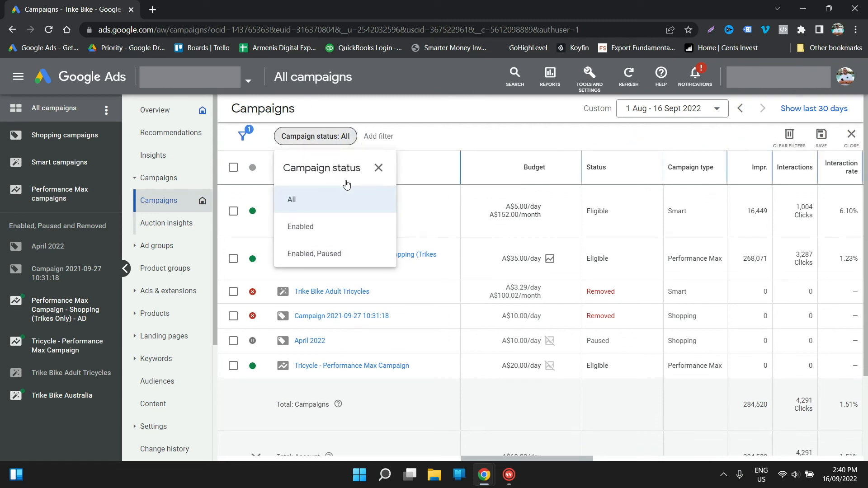
pyautogui.click(333, 226)
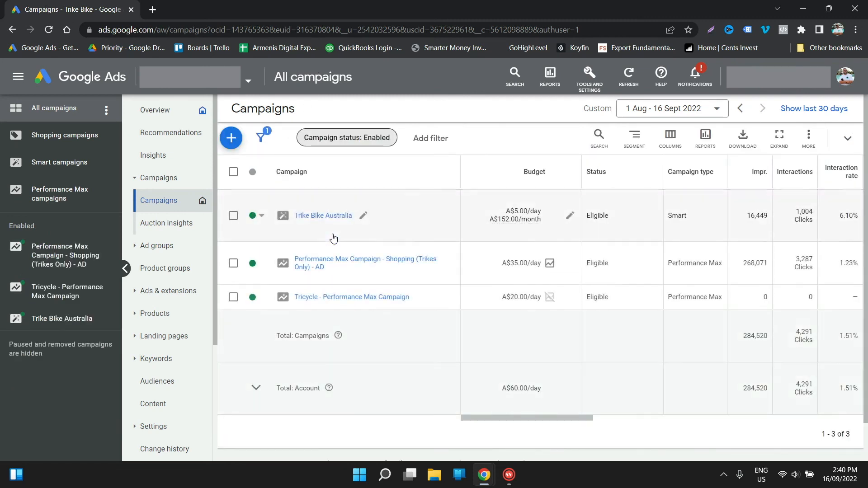
pyautogui.click(259, 297)
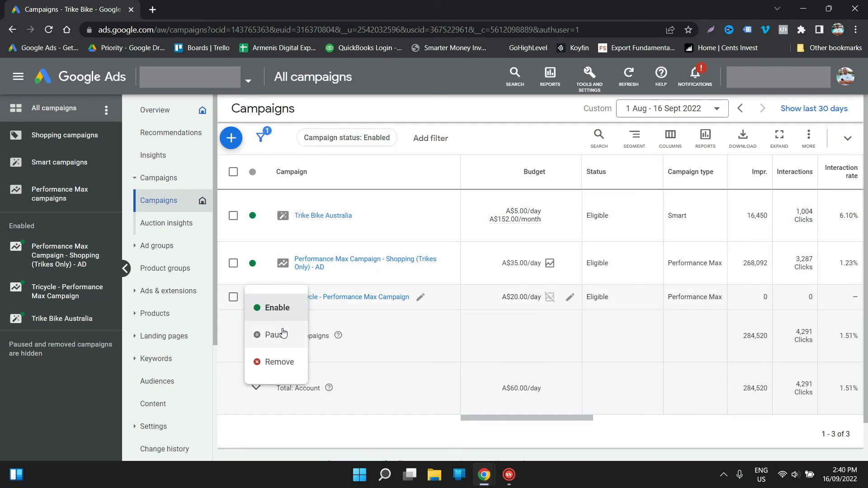
pyautogui.click(283, 334)
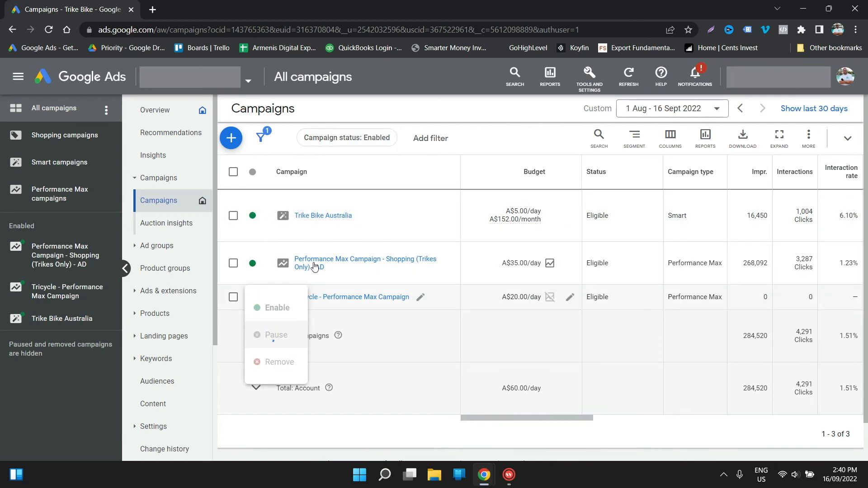
# Open the overview of Performance Max Campaign - Shopping (Trikes Only) - AD and plot Conv. rate on its chart.
pyautogui.click(126, 268)
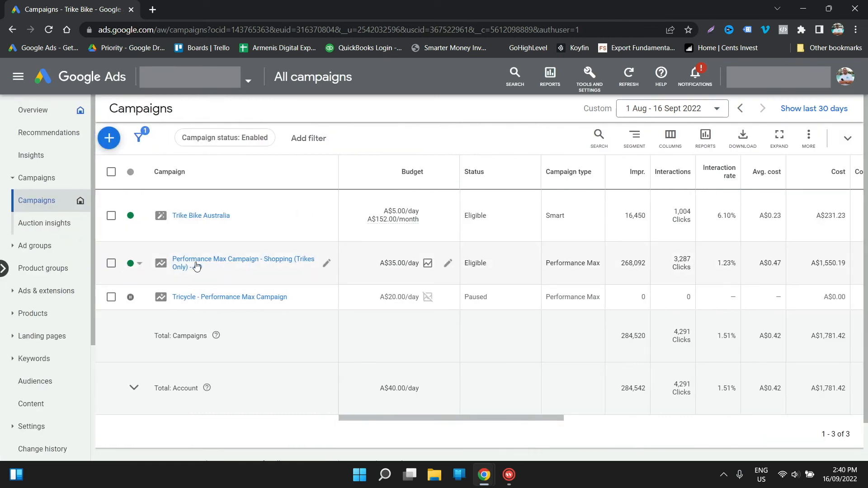
pyautogui.click(193, 262)
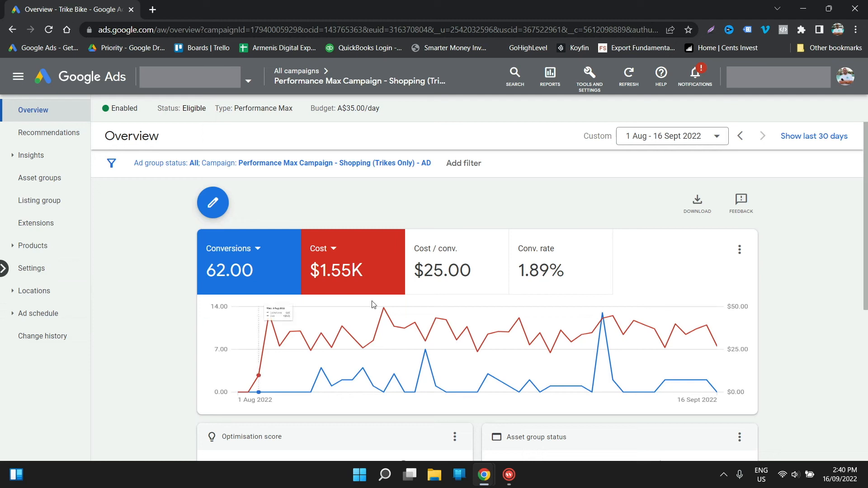
pyautogui.click(536, 248)
pyautogui.click(537, 249)
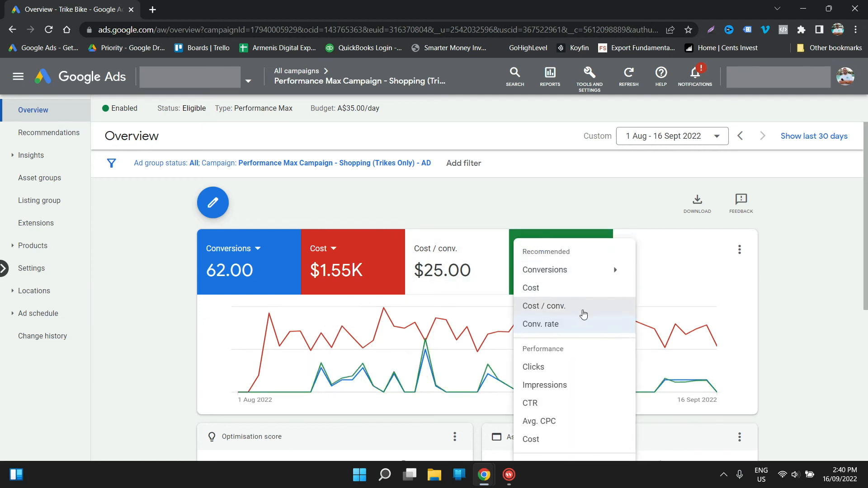
# Change the overview chart's first metric to Cost and its second metric to Conv. value.
pyautogui.click(331, 264)
pyautogui.click(253, 249)
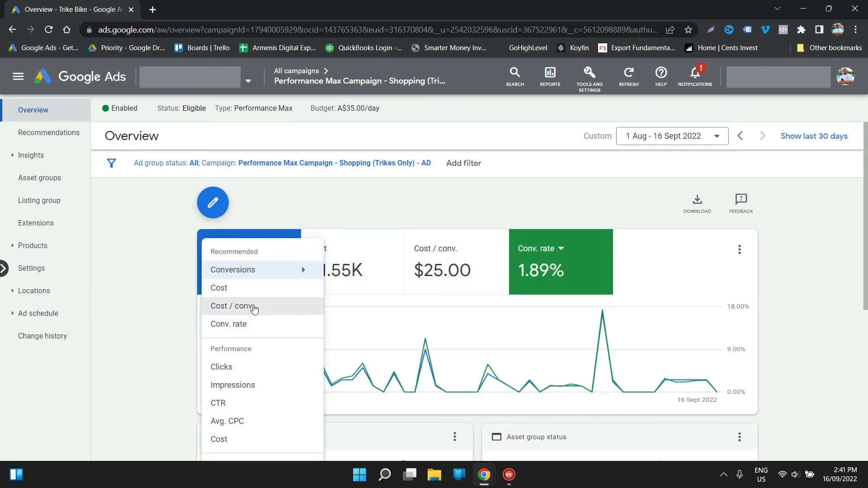
pyautogui.click(252, 289)
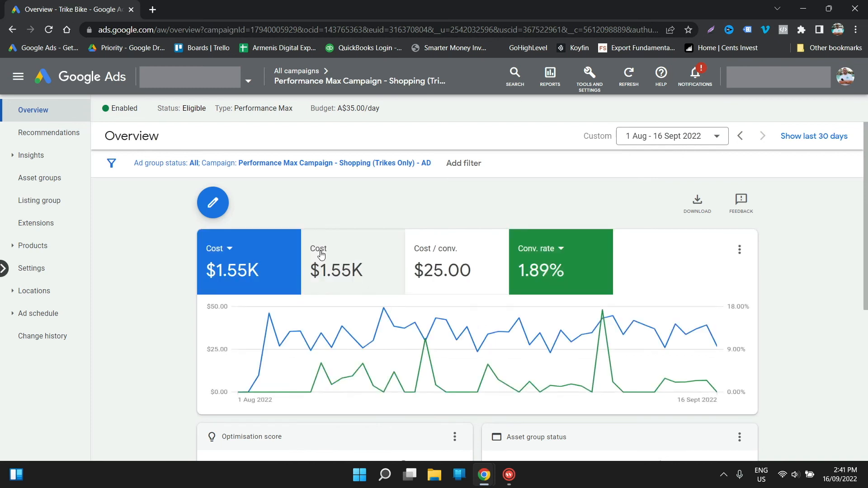
pyautogui.click(321, 255)
pyautogui.click(328, 249)
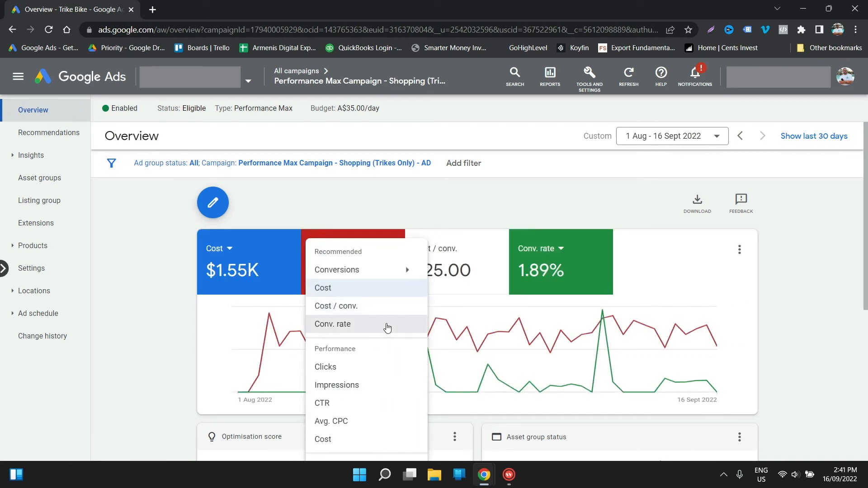
pyautogui.scroll(-2, 380, 278)
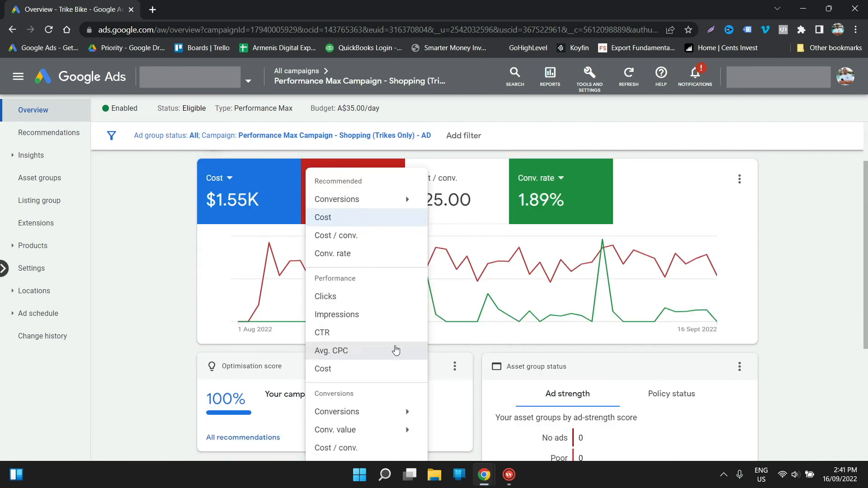
pyautogui.click(389, 430)
pyautogui.click(467, 434)
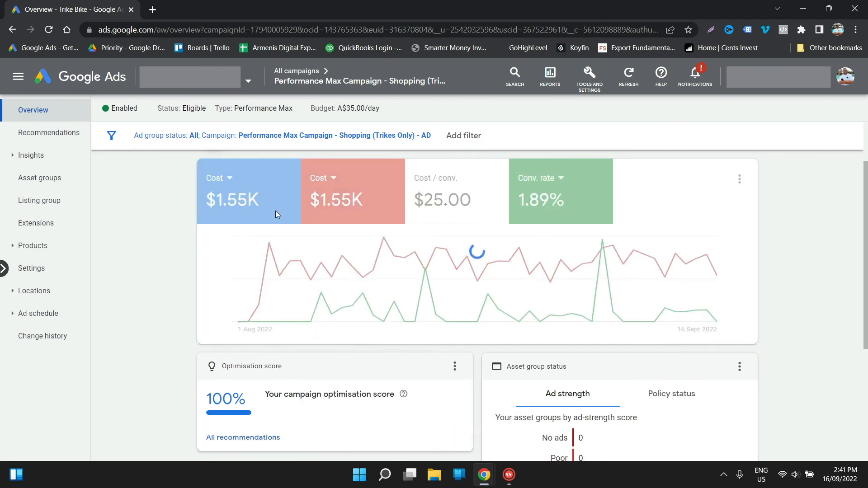
# Examine the campaign's performance figures, optimisation score, and the ad strength and policy status of its asset group.
pyautogui.scroll(-4, 198, 294)
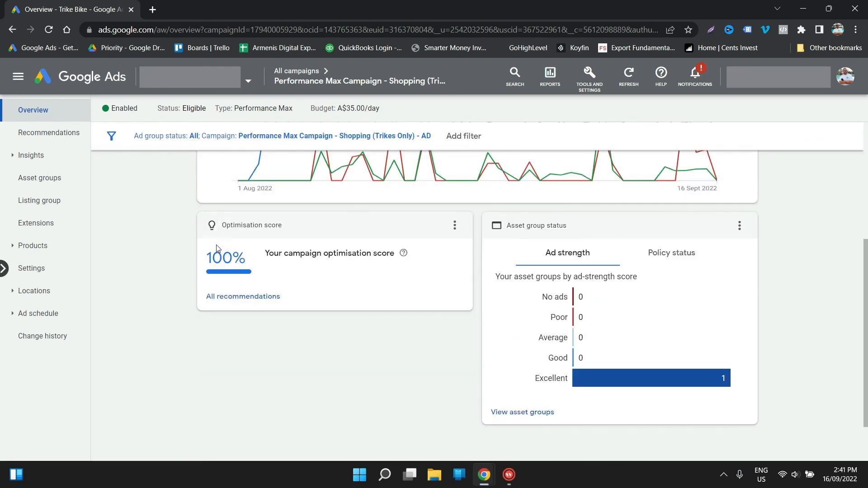
pyautogui.scroll(4, 213, 271)
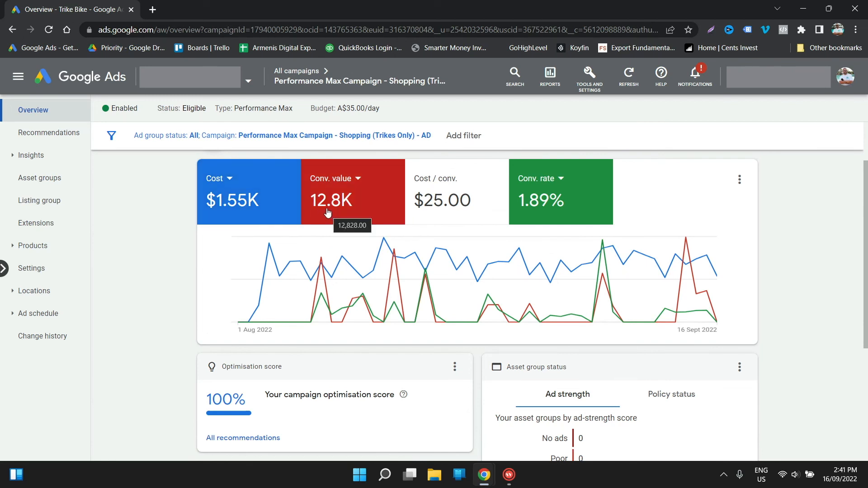
pyautogui.scroll(2, 130, 333)
pyautogui.scroll(-4, 130, 333)
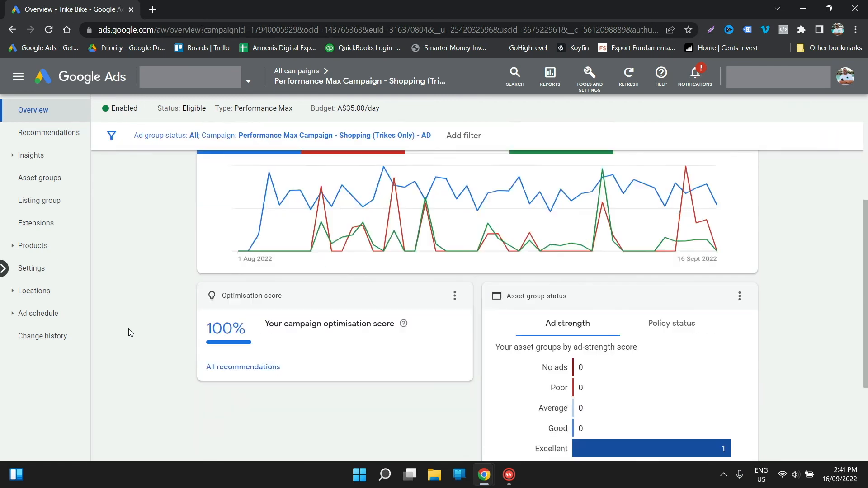
pyautogui.scroll(-2, 130, 333)
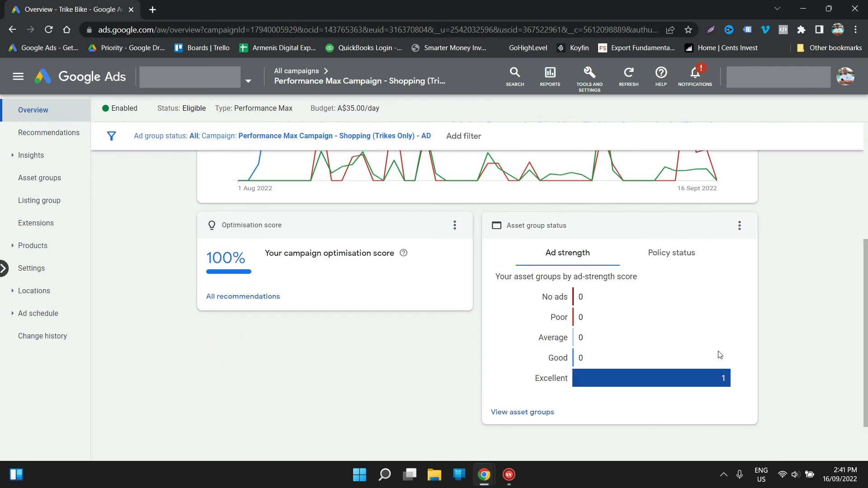
pyautogui.scroll(-2, 720, 355)
pyautogui.moveTo(641, 322)
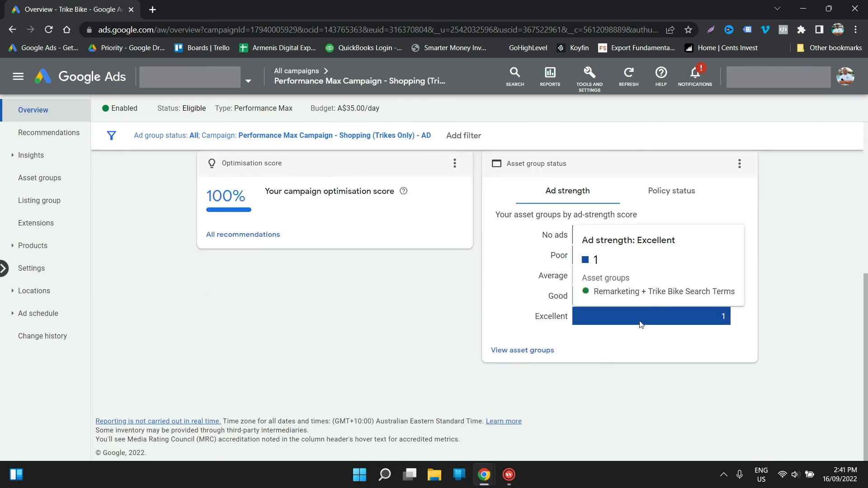
pyautogui.scroll(3, 737, 397)
pyautogui.scroll(-2, 738, 397)
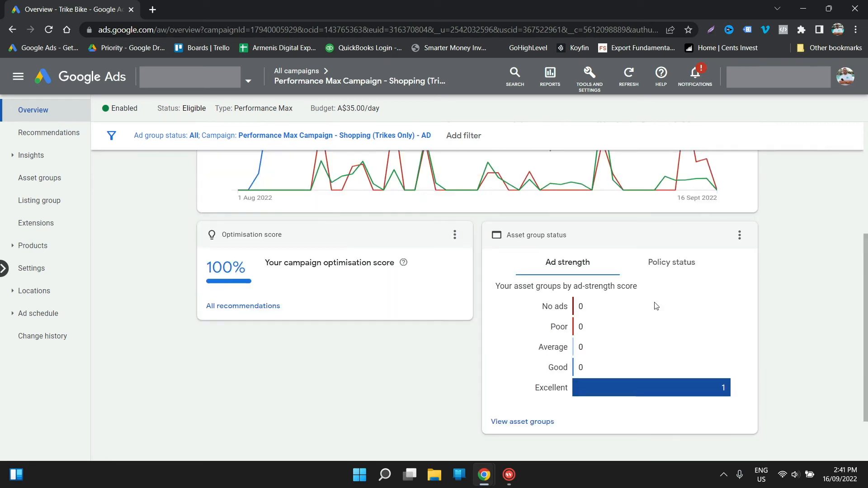
pyautogui.click(670, 263)
pyautogui.moveTo(726, 378)
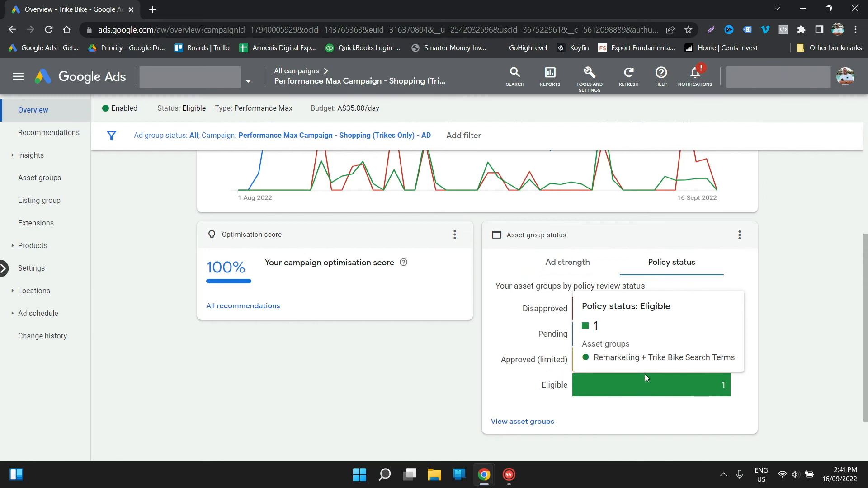
# Open the campaign's Insights and examine the week-over-week figures, top insights and search term categories.
pyautogui.click(49, 133)
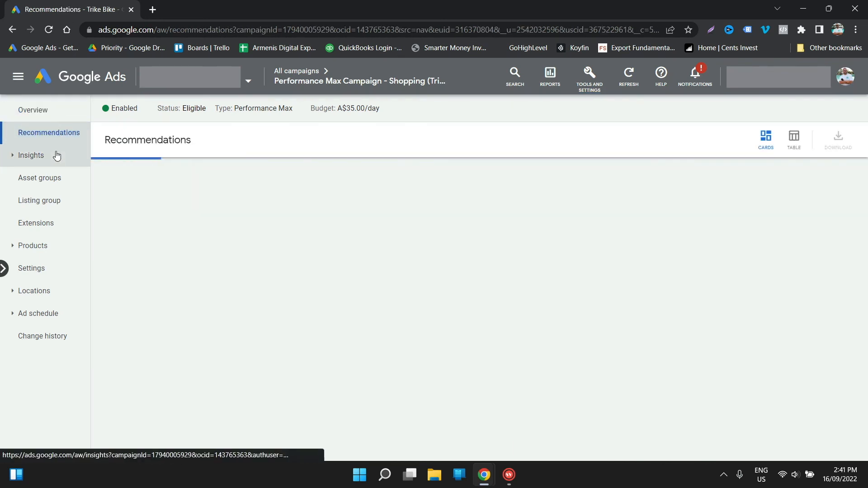
pyautogui.click(56, 155)
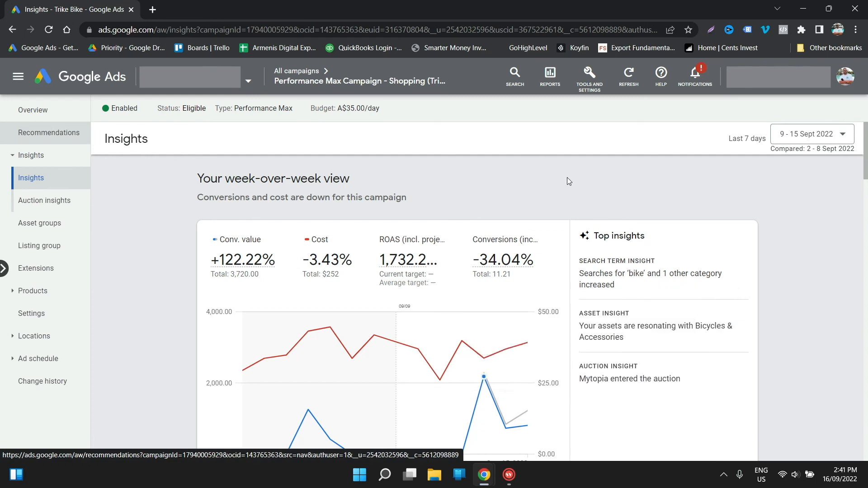
pyautogui.click(806, 141)
pyautogui.click(622, 162)
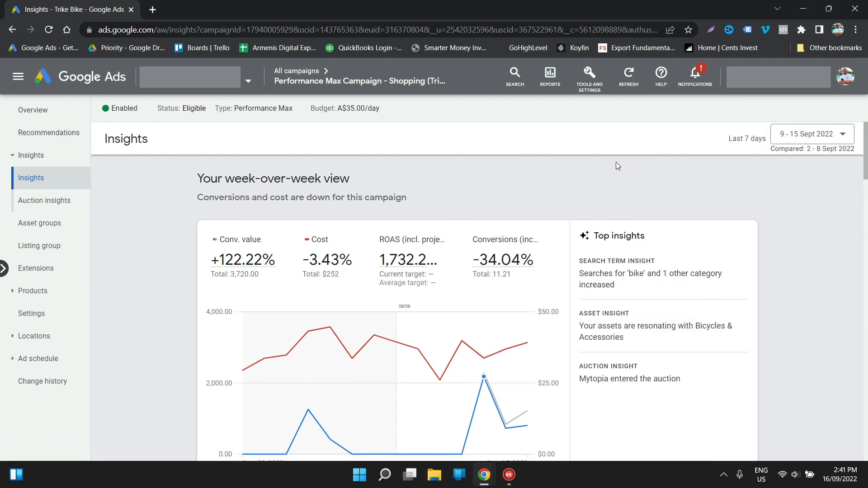
pyautogui.scroll(-1, 294, 232)
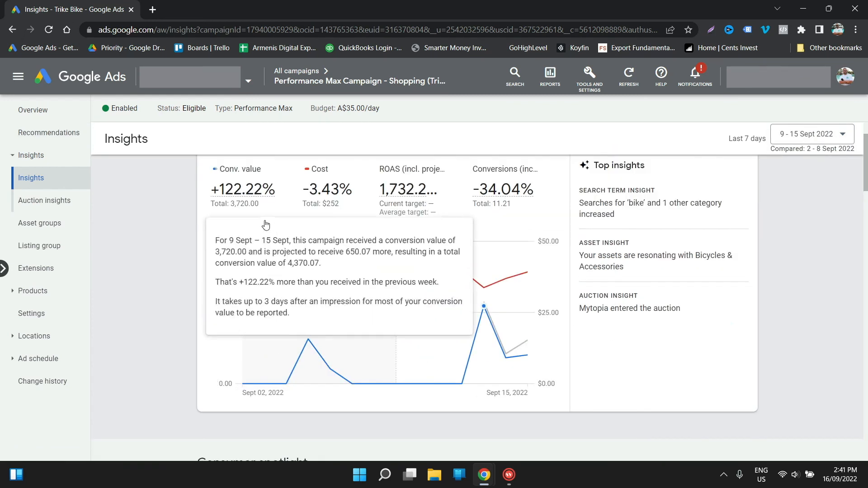
pyautogui.scroll(1, 253, 237)
pyautogui.moveTo(252, 263)
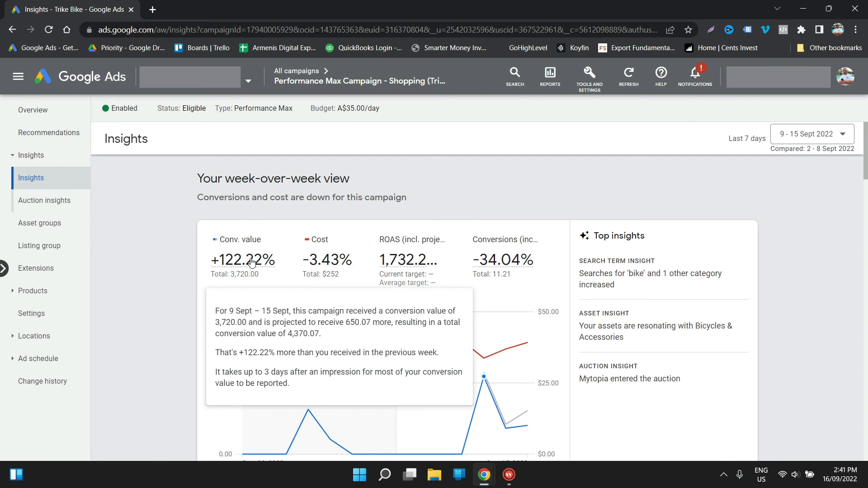
pyautogui.moveTo(417, 273)
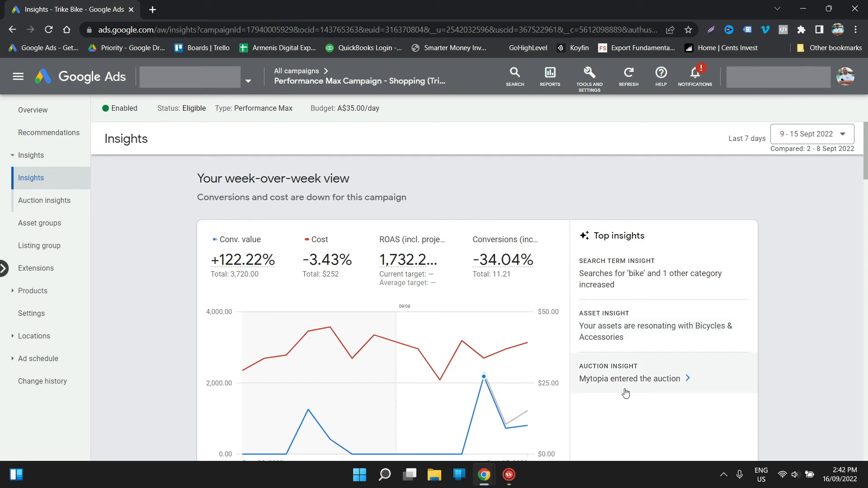
pyautogui.scroll(-8, 624, 390)
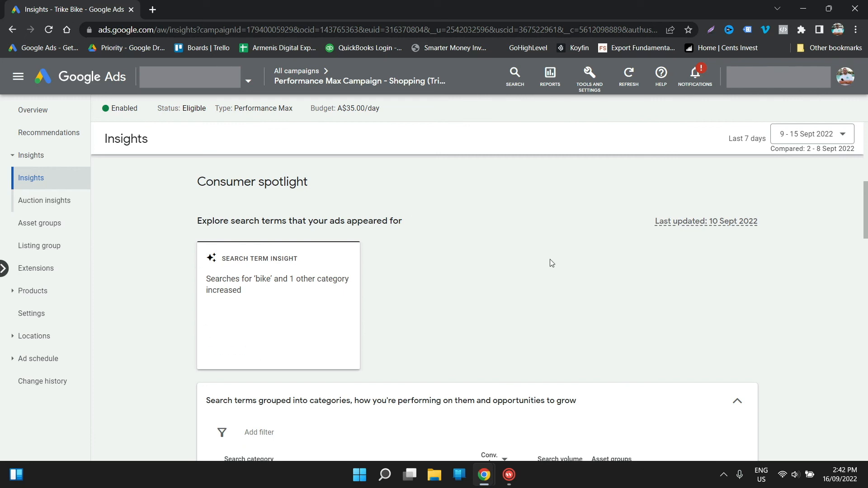
pyautogui.moveTo(249, 305)
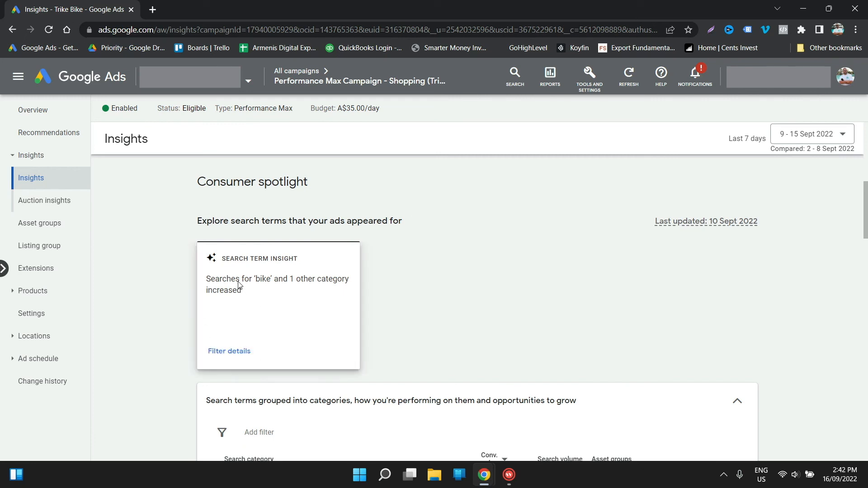
pyautogui.scroll(-3, 312, 335)
pyautogui.scroll(1, 452, 344)
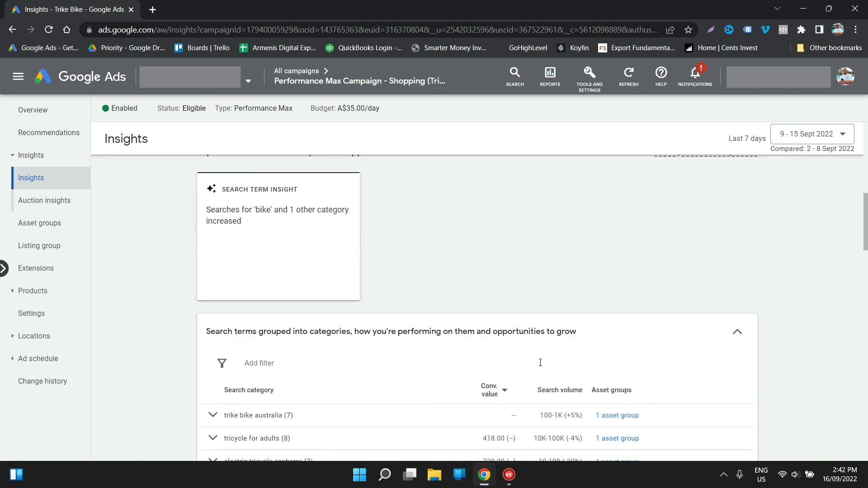
pyautogui.scroll(-1, 588, 348)
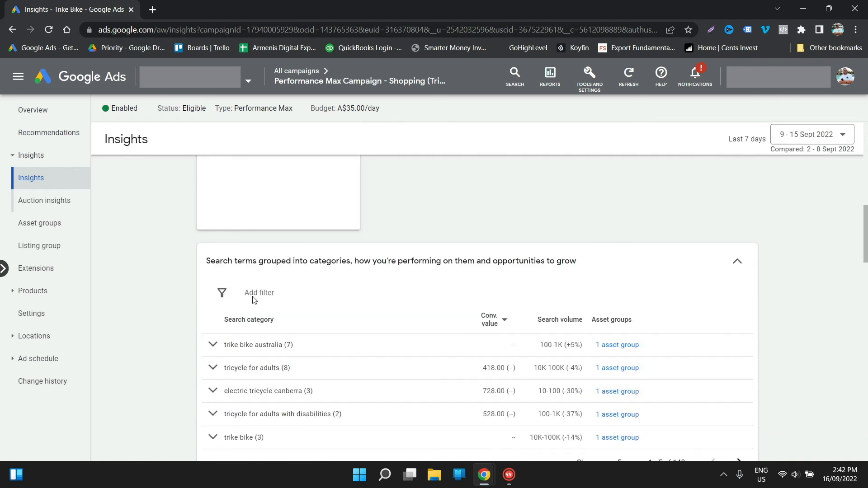
# Set the insights period to Last 28 days and choose Conv. value as the metric for the search term categories.
pyautogui.click(807, 135)
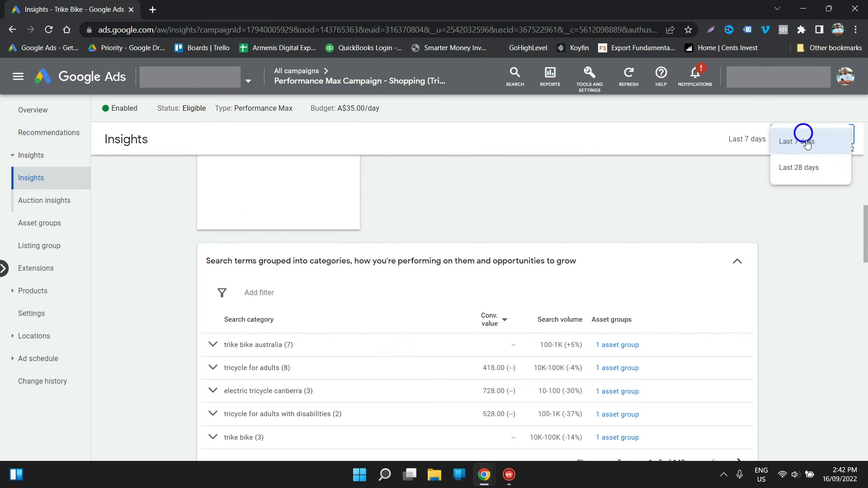
pyautogui.click(796, 169)
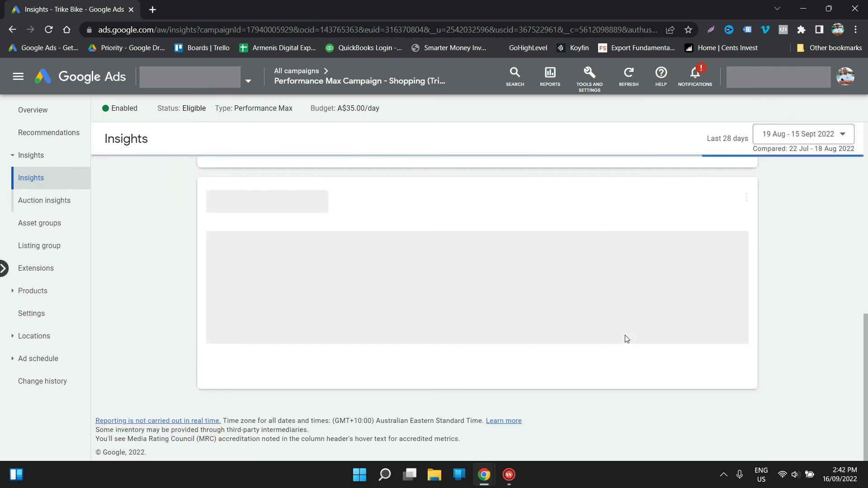
pyautogui.scroll(-3, 559, 301)
pyautogui.scroll(2, 588, 304)
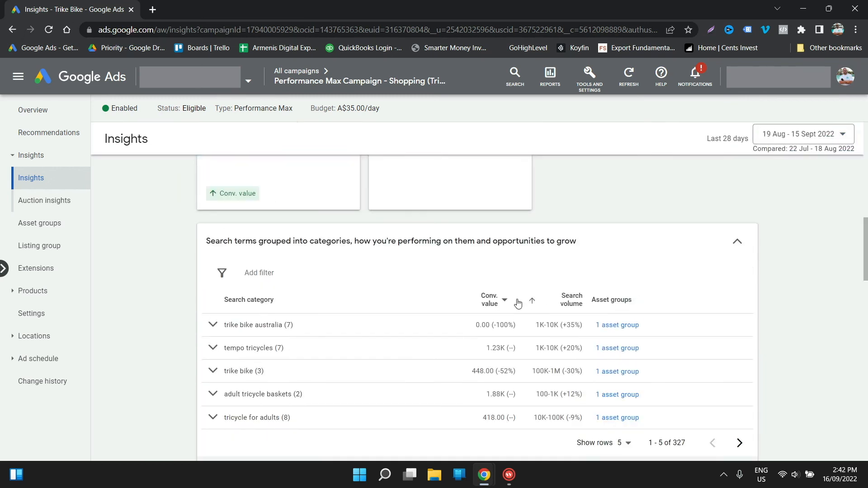
pyautogui.click(505, 300)
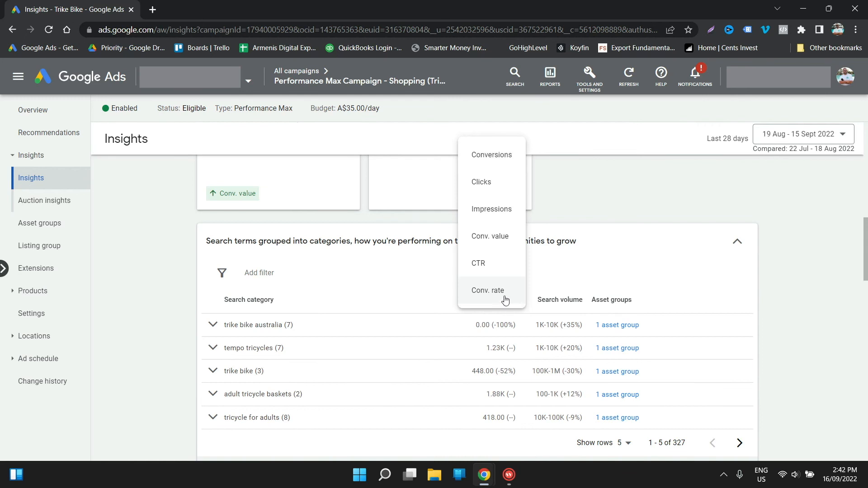
pyautogui.click(504, 236)
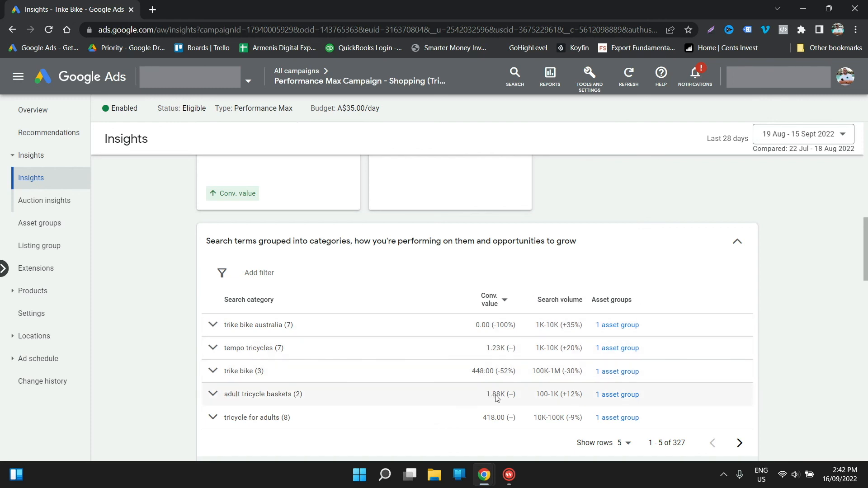
# Examine the next page of search term categories and their conversion values and search volumes.
pyautogui.scroll(-2, 499, 423)
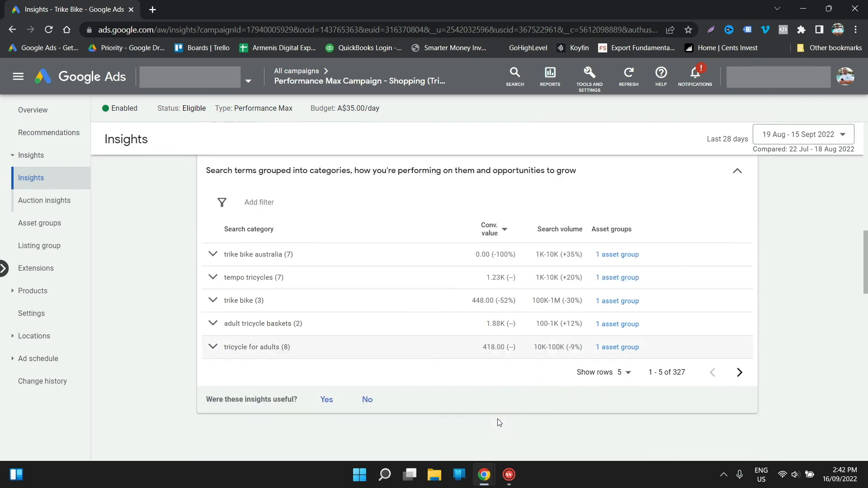
pyautogui.click(623, 372)
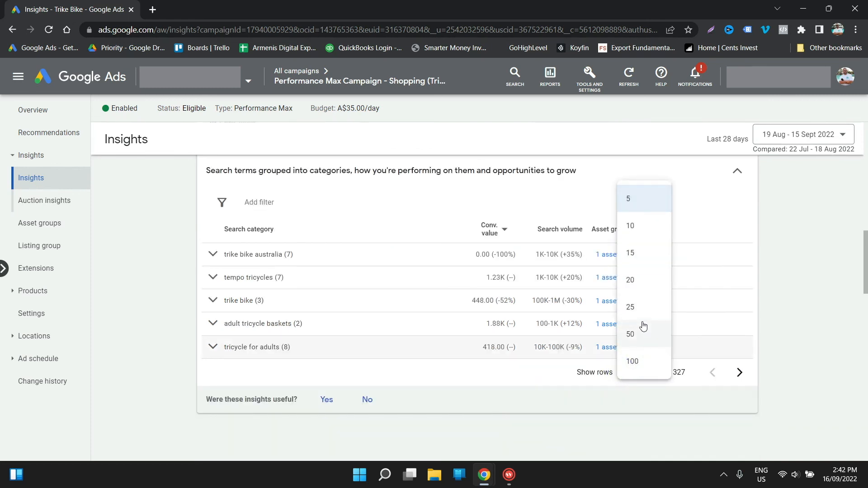
pyautogui.click(740, 372)
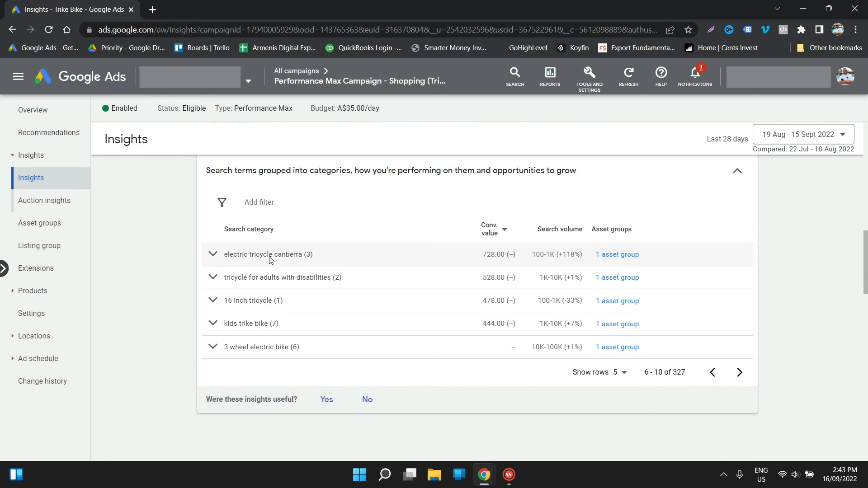
# Open the campaign's auction insights and compare its own impression share with competitors such as littlenation.com.au.
pyautogui.click(38, 200)
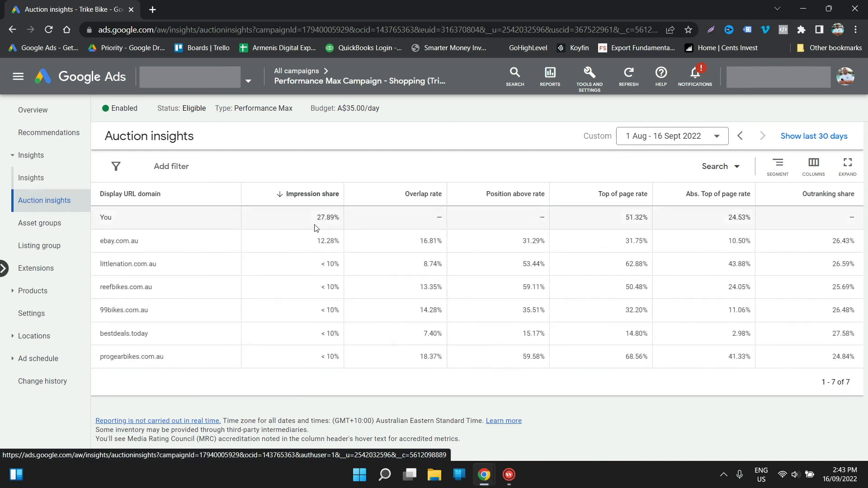
pyautogui.doubleClick(325, 218)
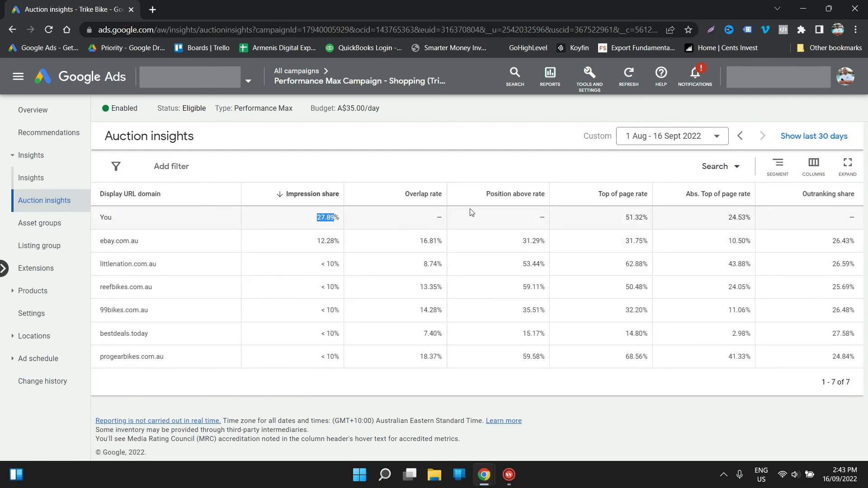
pyautogui.doubleClick(132, 264)
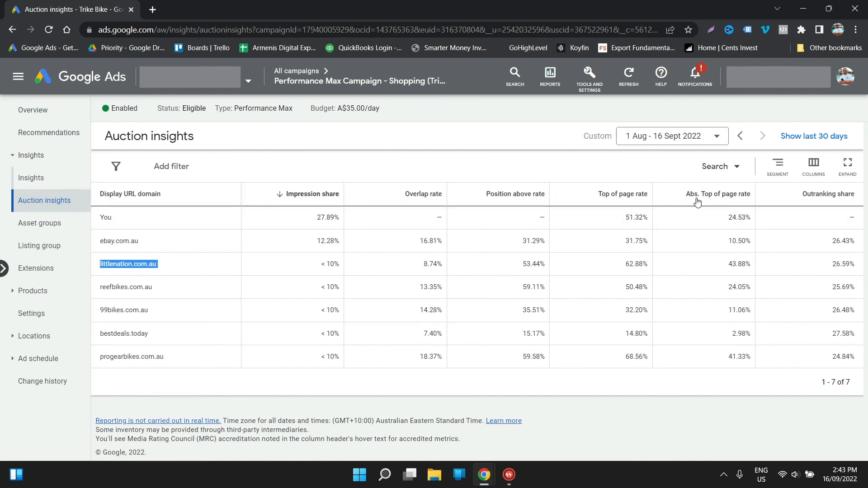
# Review the campaign's asset groups, listing group, extensions, products and product diagnostics in turn.
pyautogui.click(36, 224)
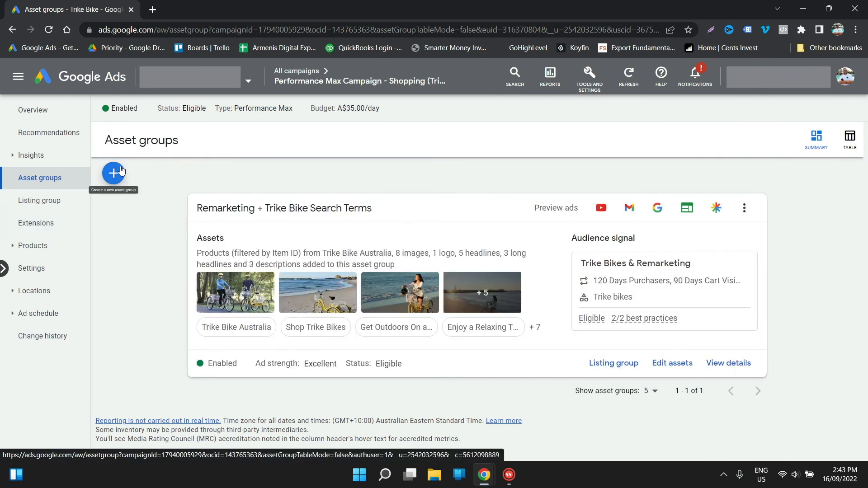
pyautogui.click(44, 199)
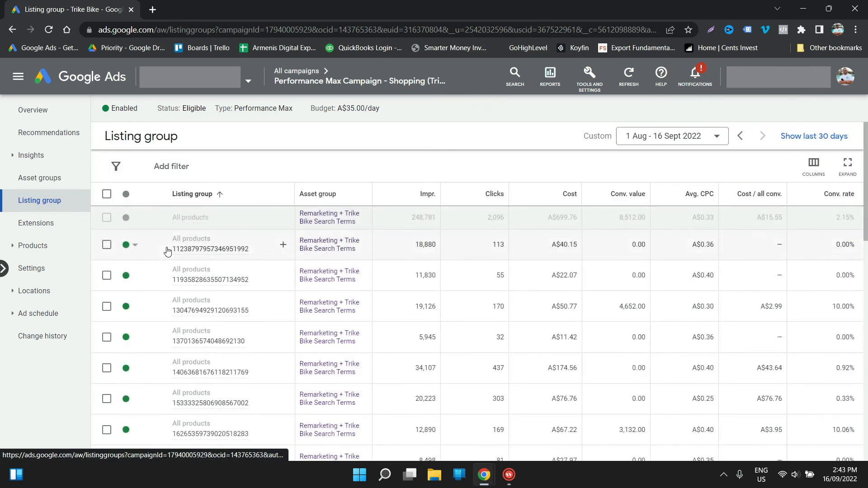
pyautogui.click(65, 225)
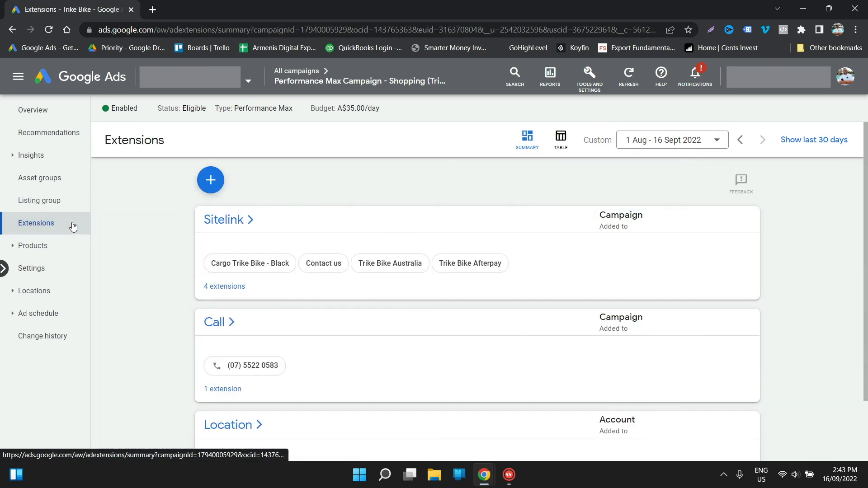
pyautogui.click(63, 248)
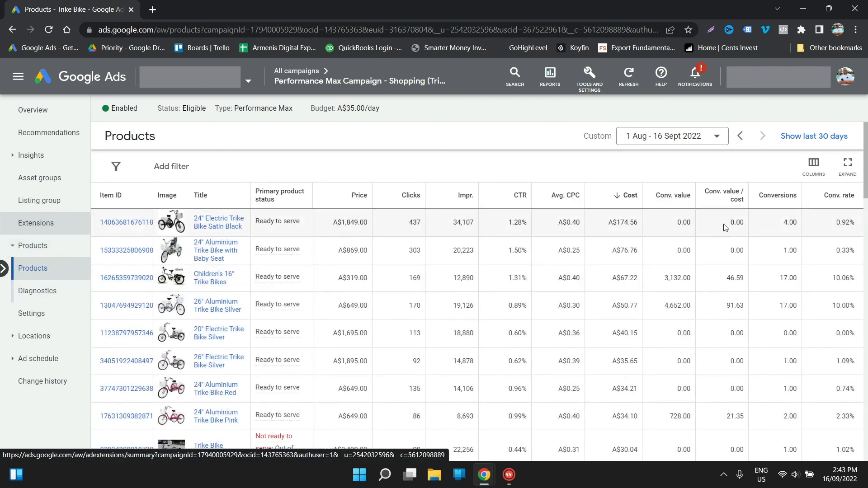
pyautogui.click(52, 287)
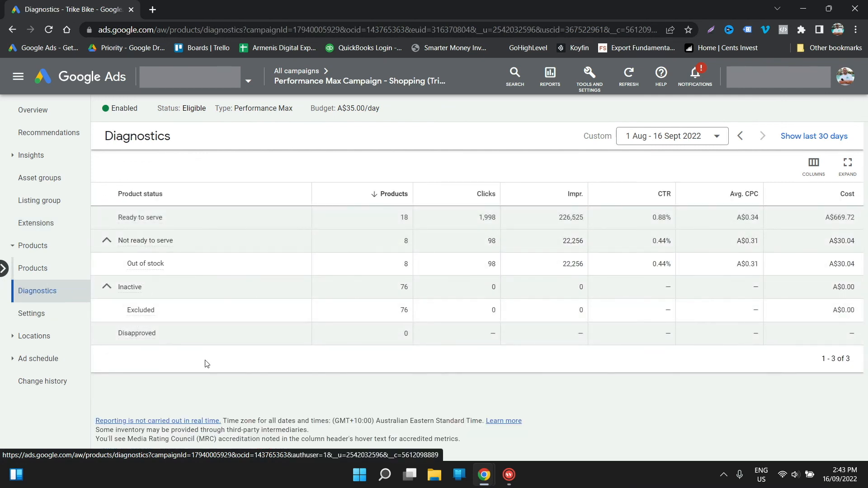
# Review the campaign's settings, locations, ad schedule and change history, and return to the list of all campaigns.
pyautogui.click(32, 314)
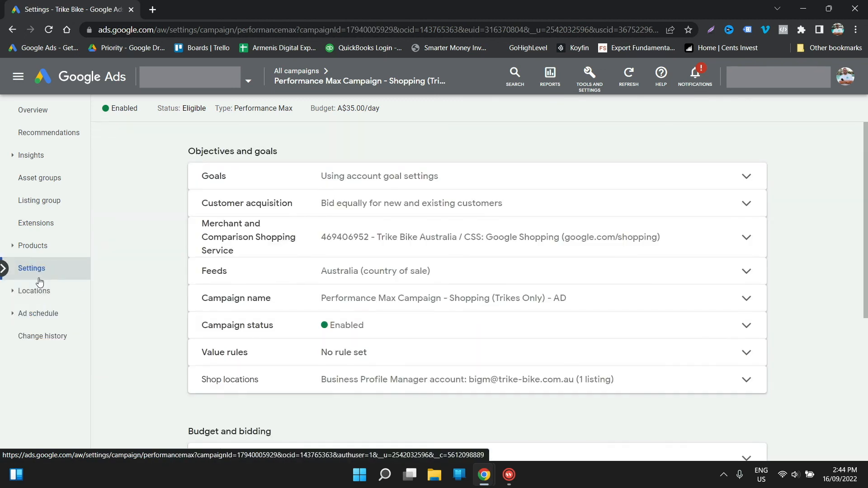
pyautogui.click(53, 299)
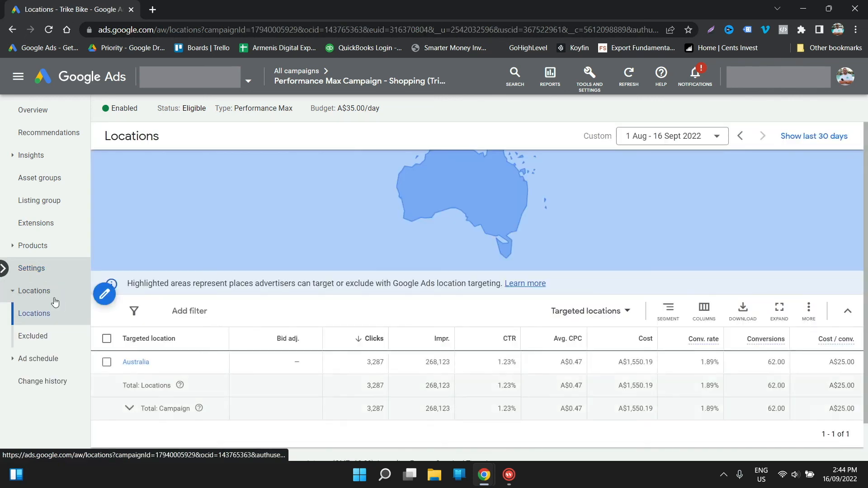
pyautogui.click(34, 365)
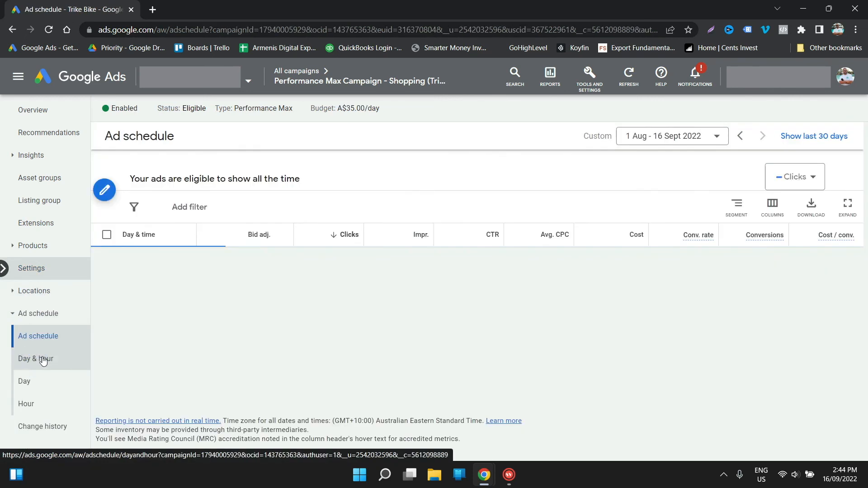
pyautogui.click(40, 427)
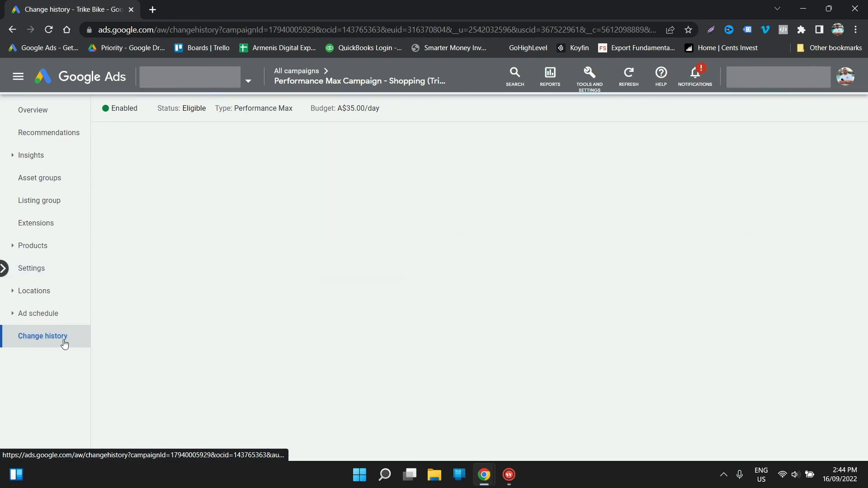
pyautogui.click(292, 71)
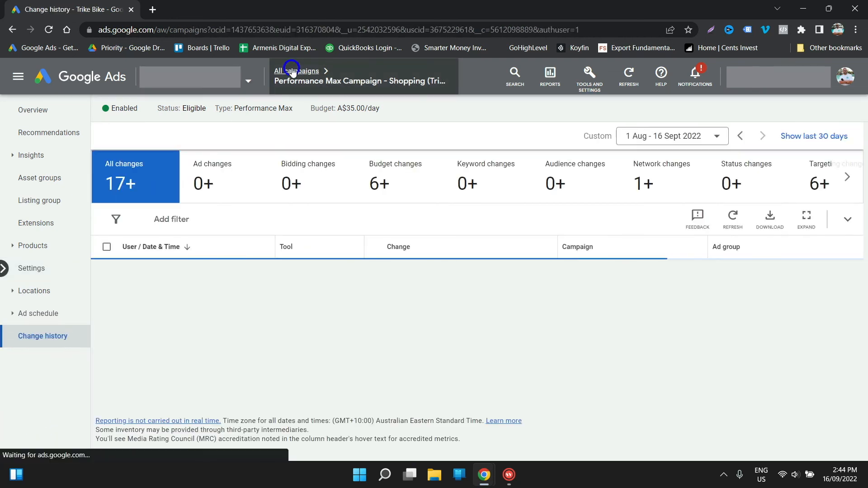